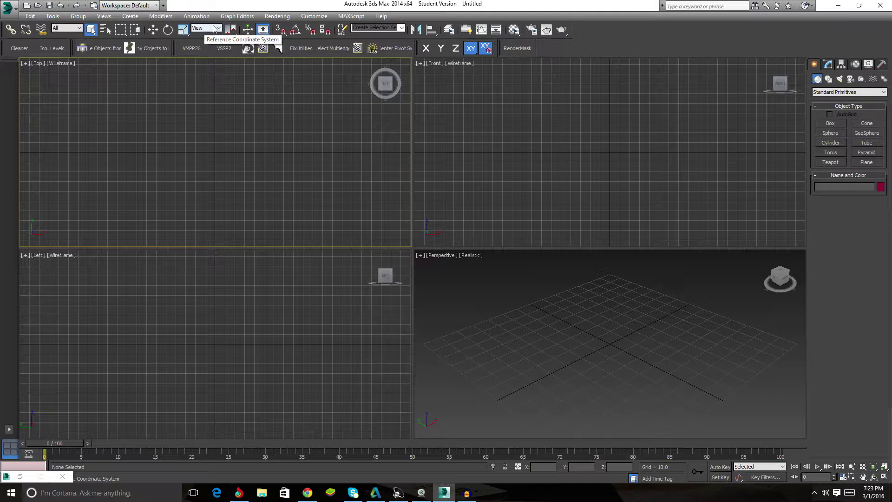
Keep the View coordinate system and draw a teal cube in the Perspective viewport
left_click(214, 29)
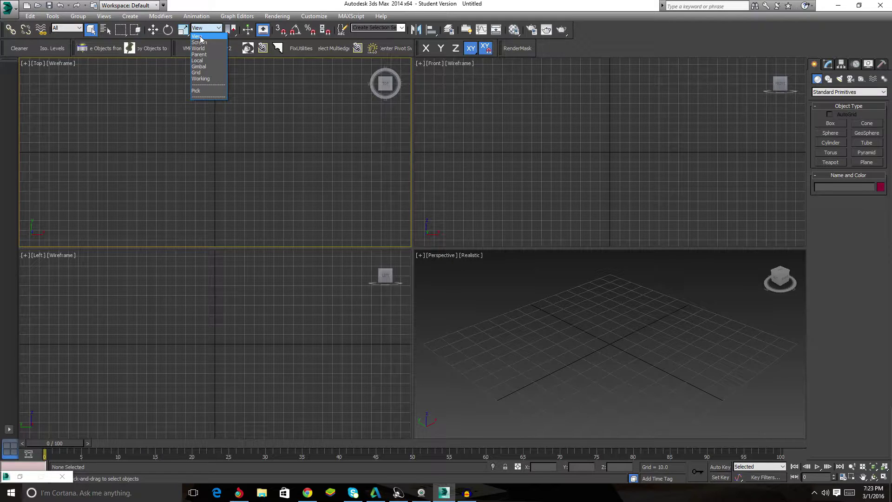
left_click(831, 123)
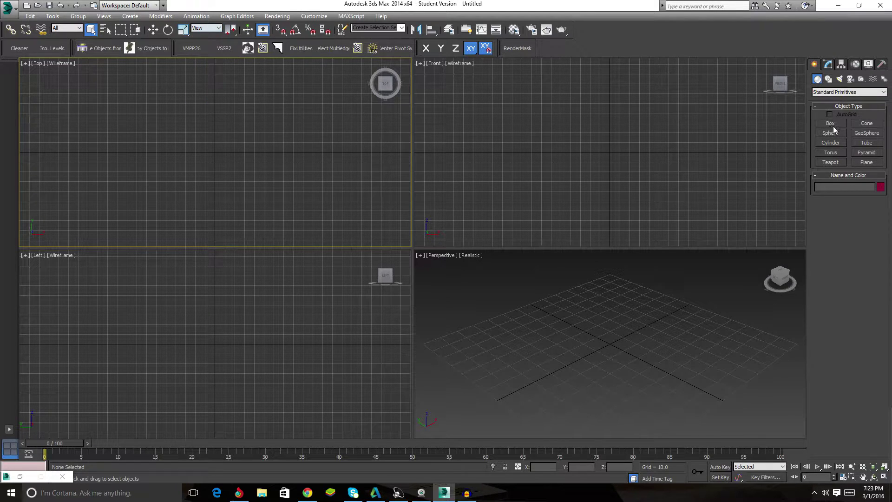
left_click(834, 126)
left_click_drag(572, 325, 563, 369)
left_click(552, 316)
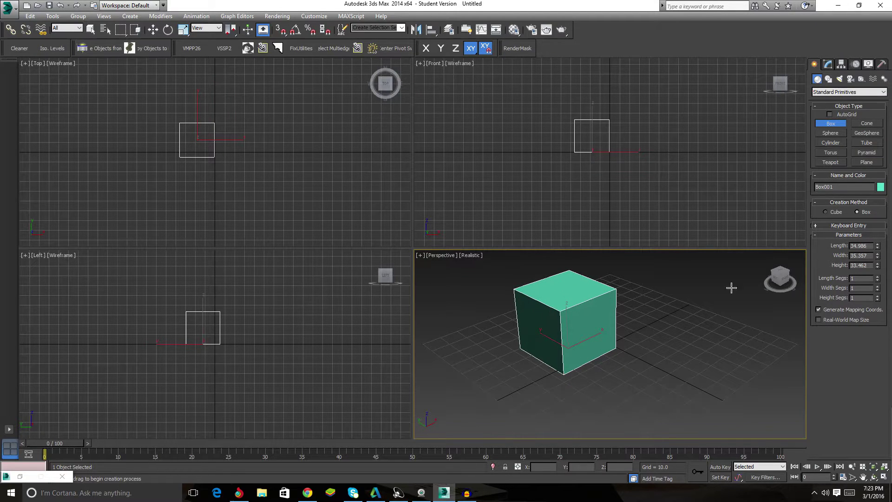
Add a yellow cone beside the cube and a red sphere in front of it
left_click(865, 124)
left_click_drag(667, 324, 685, 347)
left_click(651, 274)
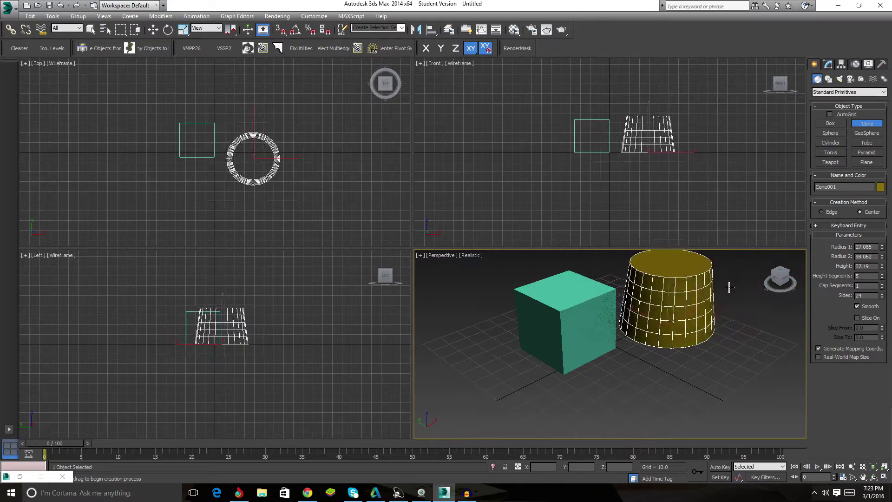
left_click(829, 134)
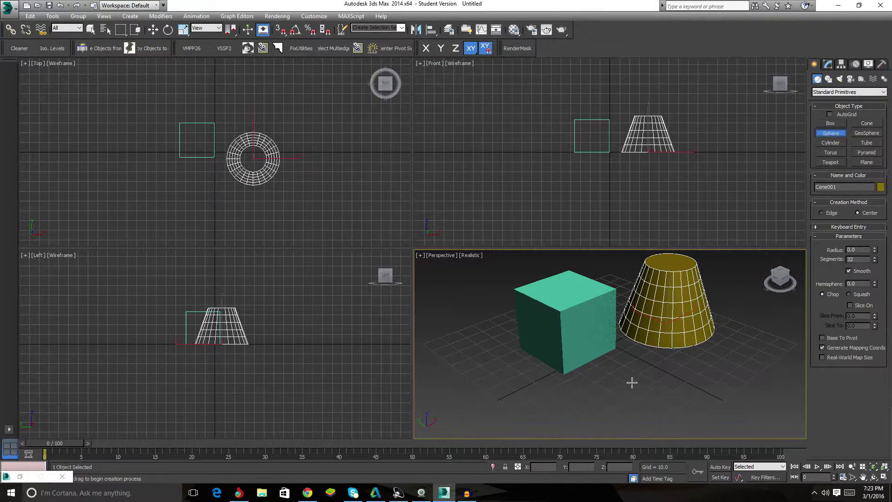
left_click_drag(631, 382, 657, 403)
Draw a purple cylinder beside the cone, leaving the coordinate system unchanged
left_click(867, 143)
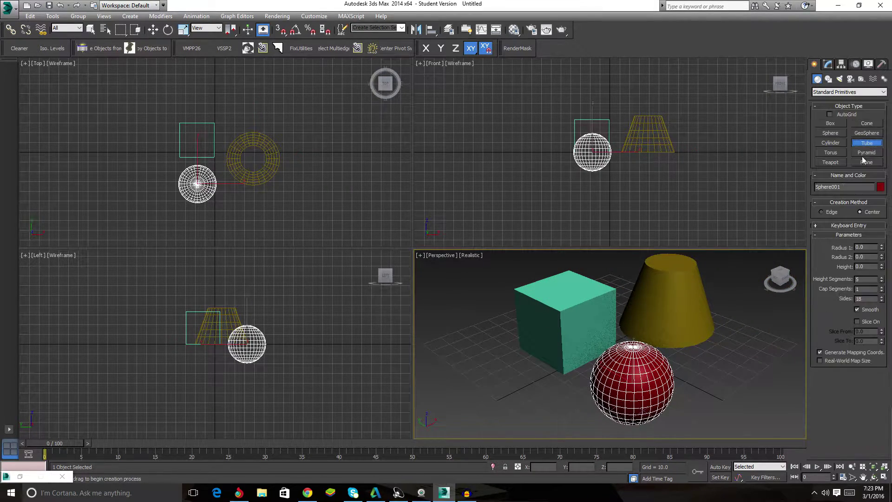
left_click(831, 143)
left_click_drag(710, 361, 739, 363)
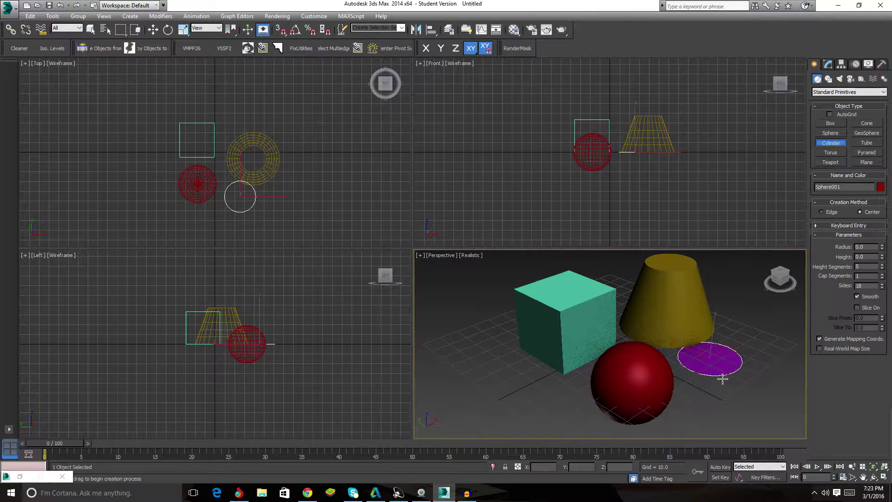
left_click(706, 316)
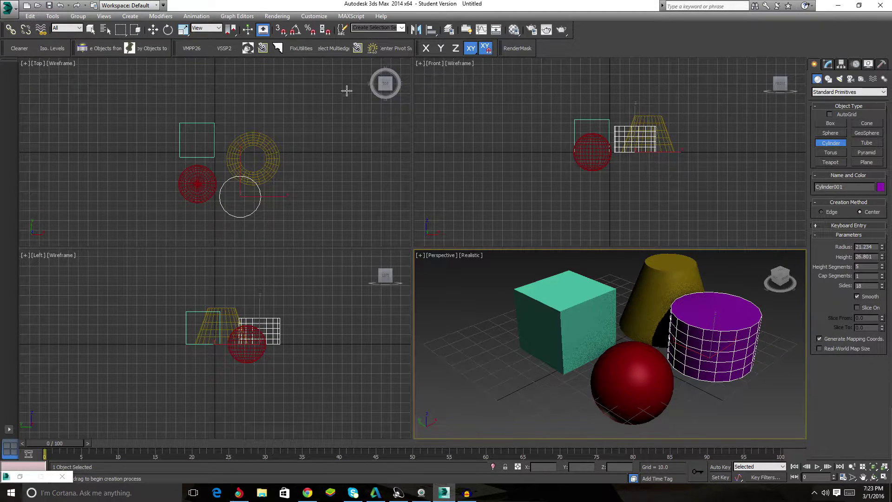
left_click(201, 28)
left_click(200, 31)
Cycle through Select and Move, Rotate and Scale, ending on Move
left_click(153, 30)
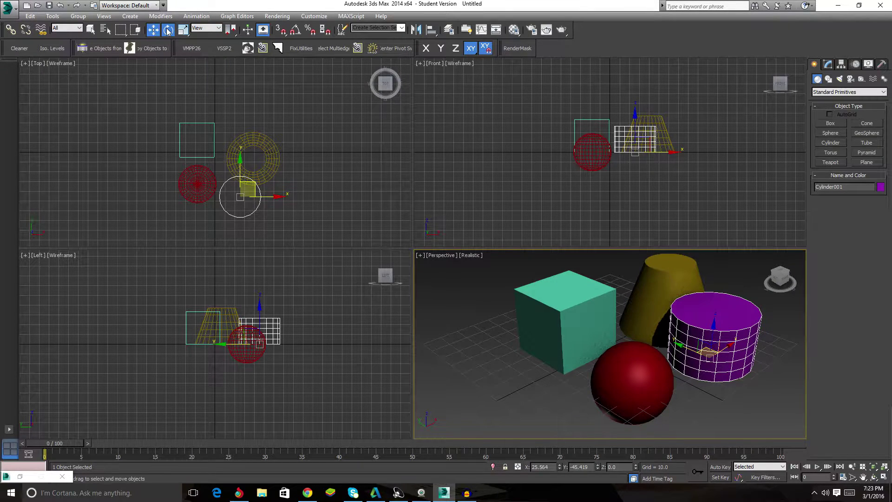
left_click(168, 30)
left_click(153, 30)
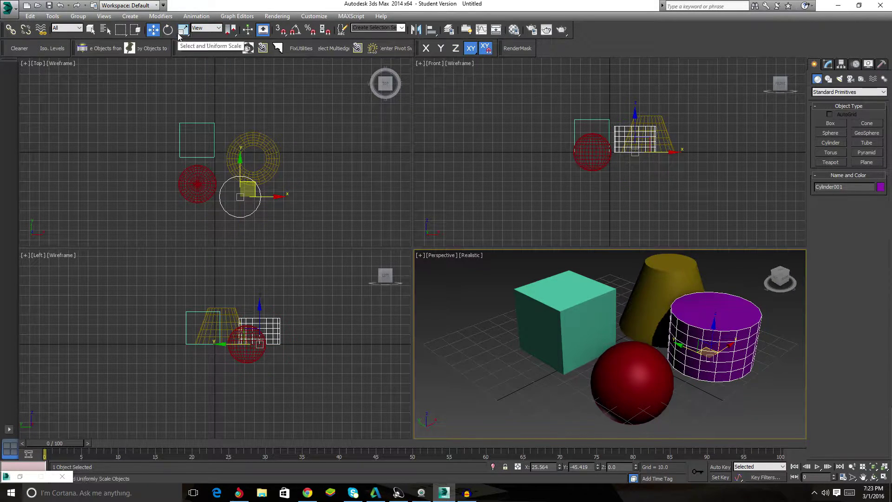
left_click(168, 30)
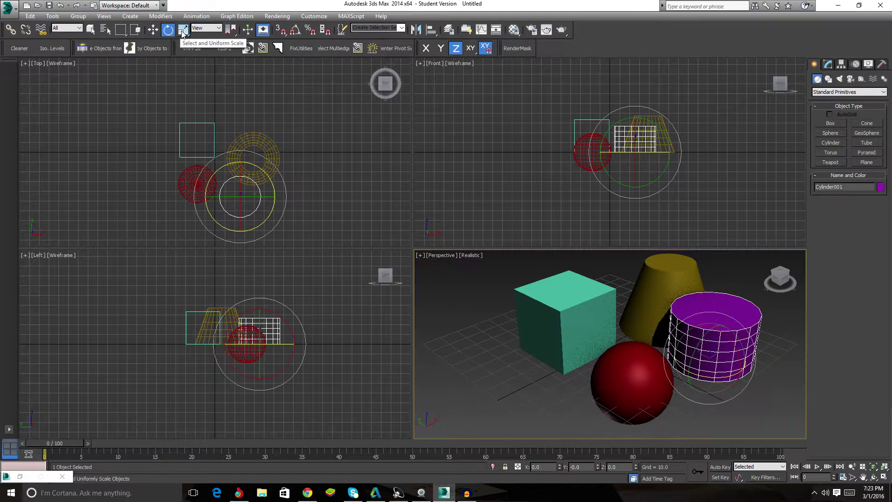
left_click(182, 30)
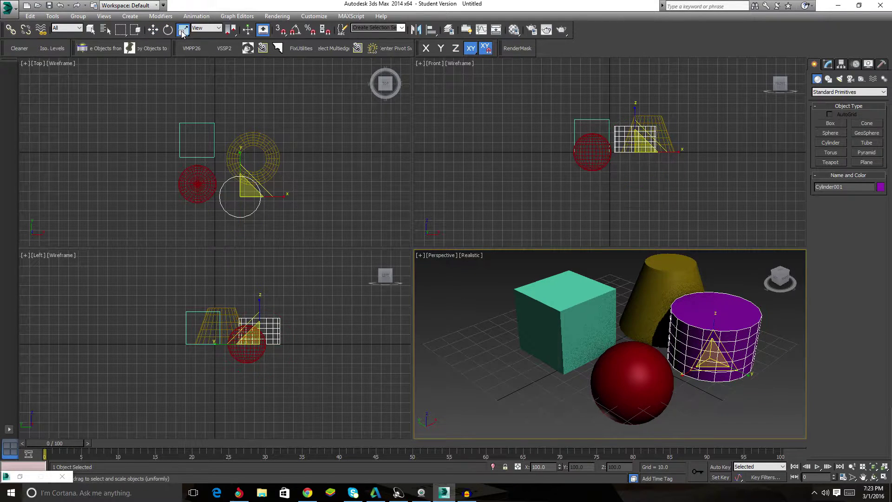
left_click(151, 32)
In the Front view, slide the purple cylinder along X toward the cone
left_click(656, 154)
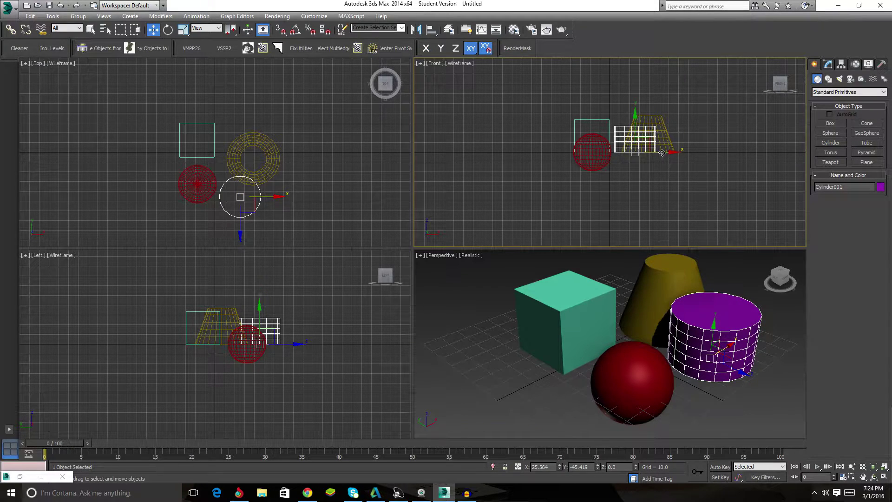
mouse_move(662, 153)
left_mouse_down()
mouse_move(705, 152)
mouse_move(654, 152)
mouse_move(709, 152)
mouse_move(646, 152)
mouse_move(710, 153)
mouse_move(674, 152)
left_mouse_up()
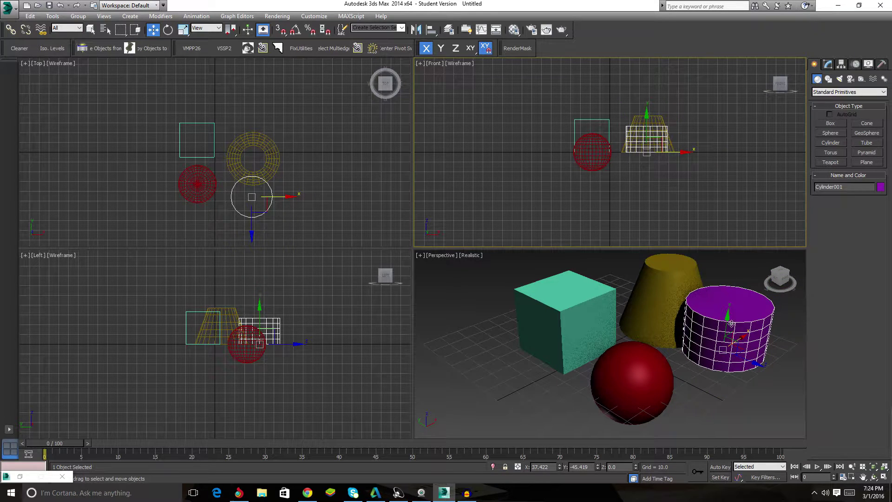
left_click(682, 310)
left_click(705, 325)
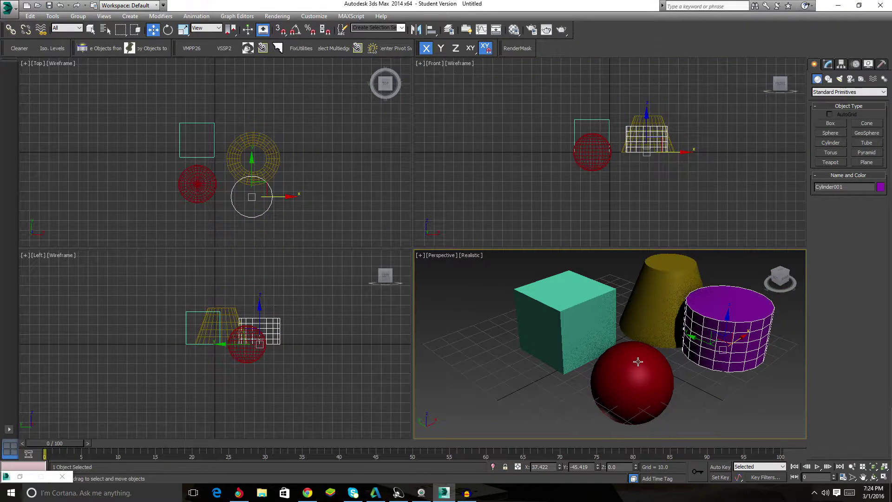
Select the sphere, box, cylinder and cone in turn to compare their move gizmos
left_click(638, 362)
left_click(578, 331)
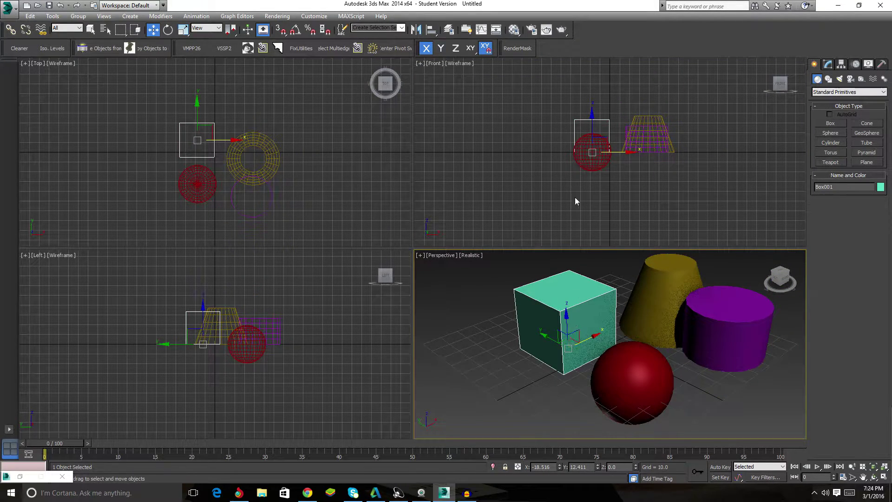
left_click(597, 146)
left_click(642, 140)
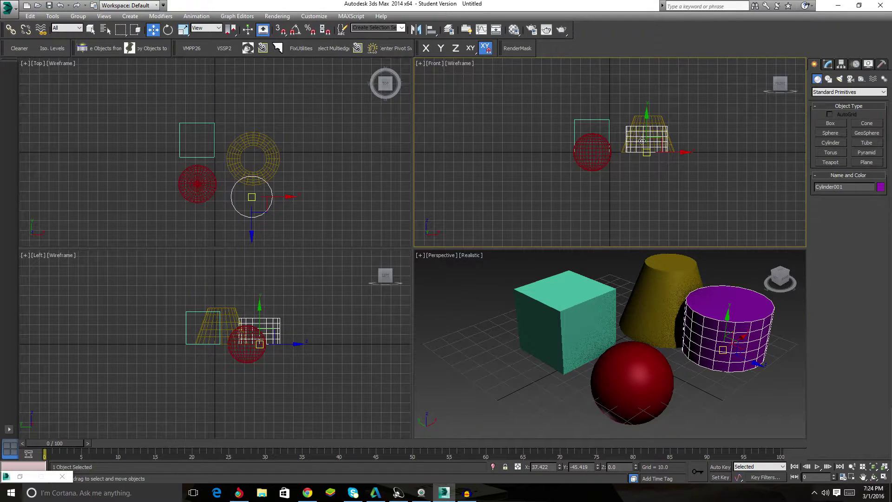
left_click(281, 80)
left_click(230, 310)
Activate the Top, Front and Perspective views, then select the cylinder and sphere
right_click(158, 117)
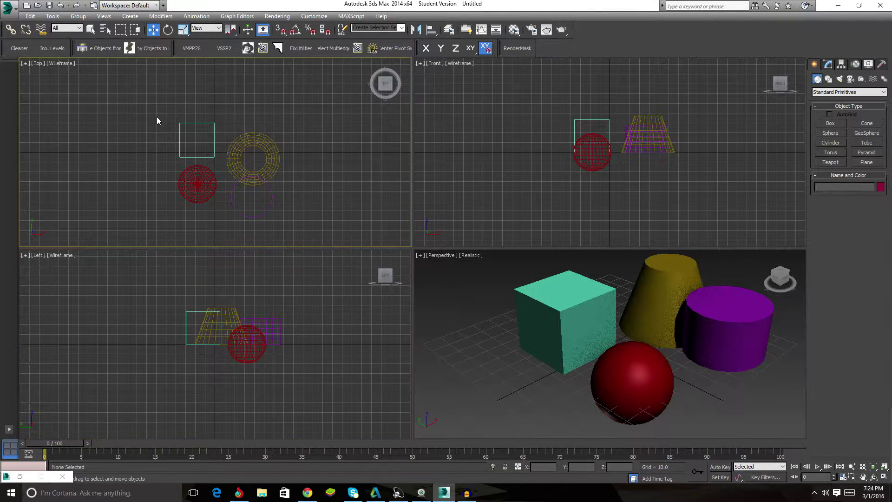
right_click(645, 100)
right_click(687, 288)
left_click(715, 311)
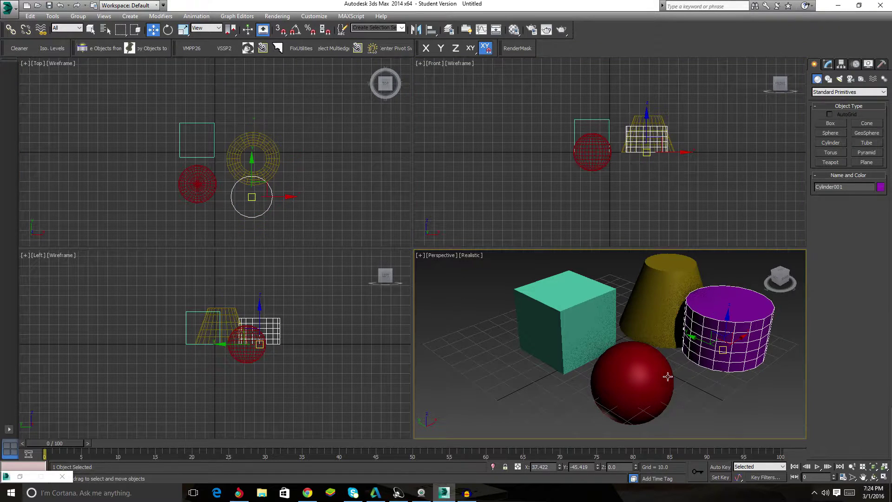
left_click(668, 374)
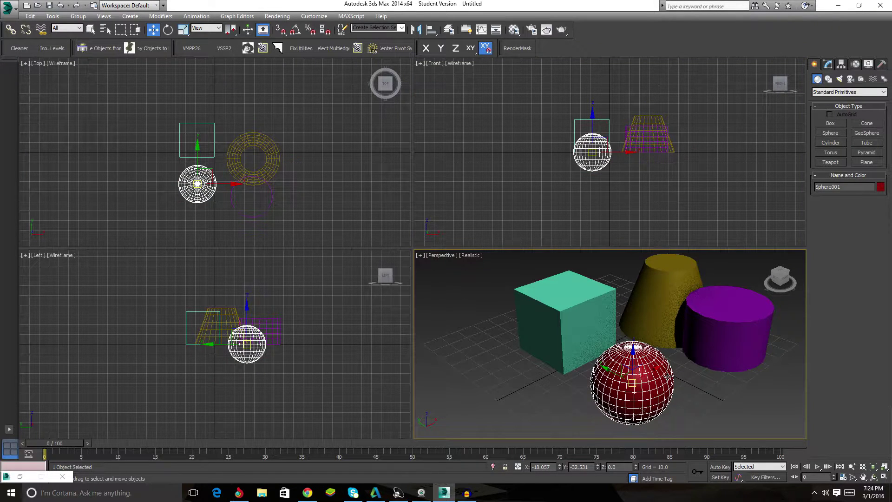
Switch the reference coordinate system to Screen and select the yellow cone
left_click(207, 31)
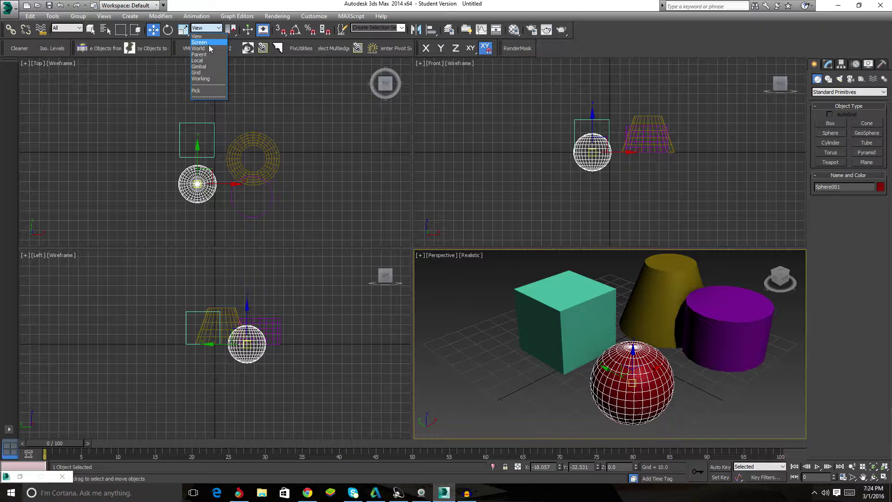
left_click(208, 43)
left_click(660, 317)
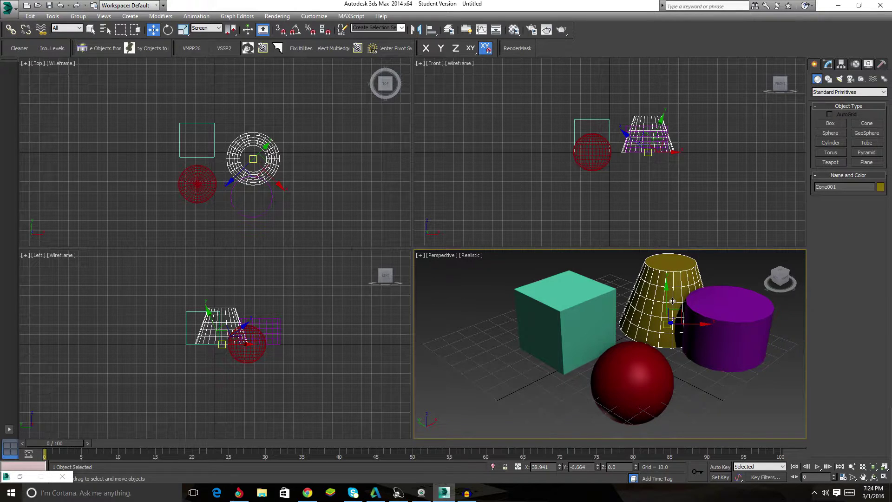
With Perspective maximized, select the box, sphere, cylinder and cone to view Screen-aligned gizmos
key("alt+w")
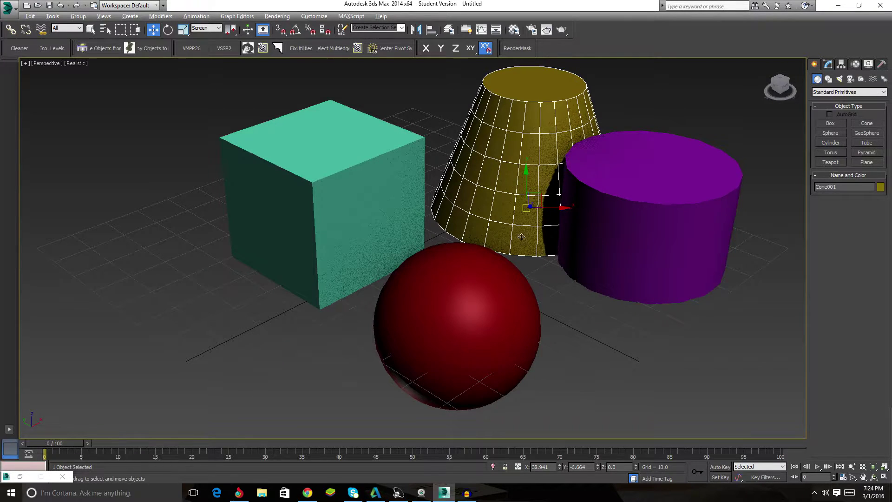
left_click(324, 195)
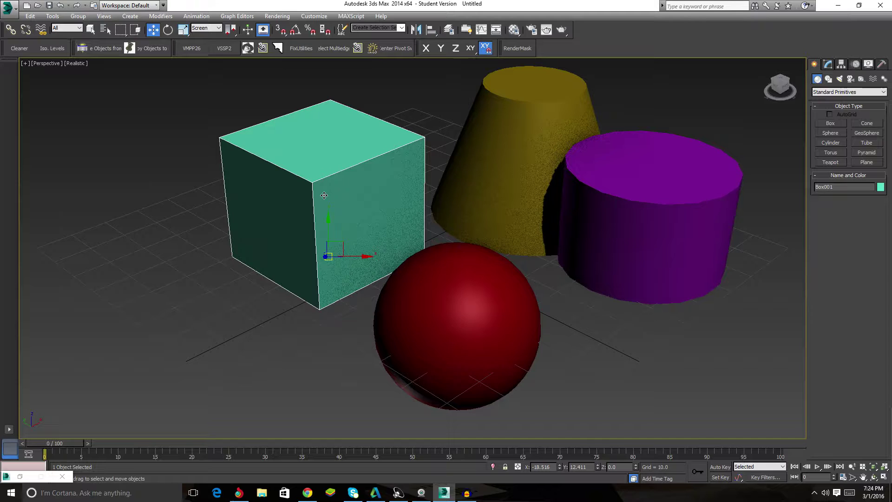
left_click(435, 322)
left_click(637, 247)
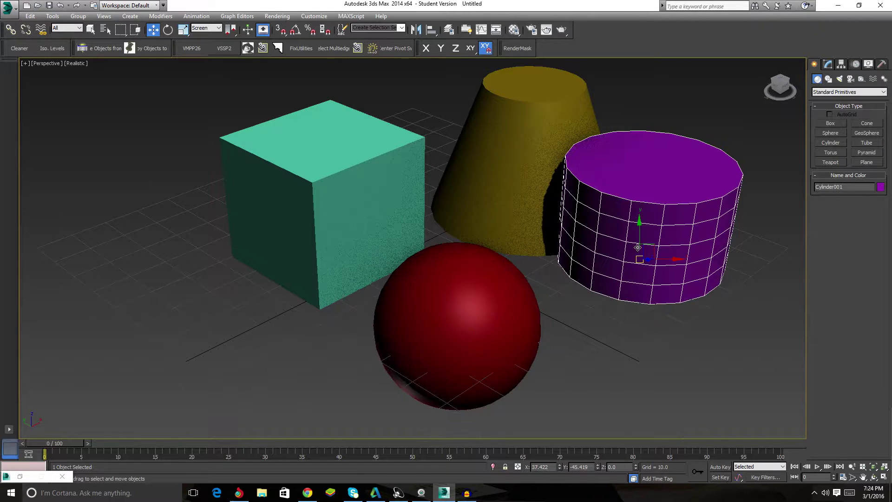
left_click(504, 151)
left_click(375, 171)
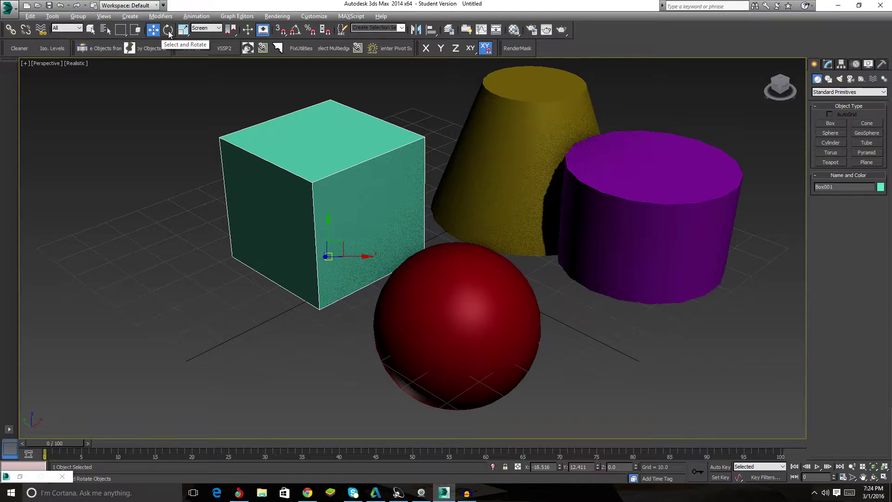
key("alt+w")
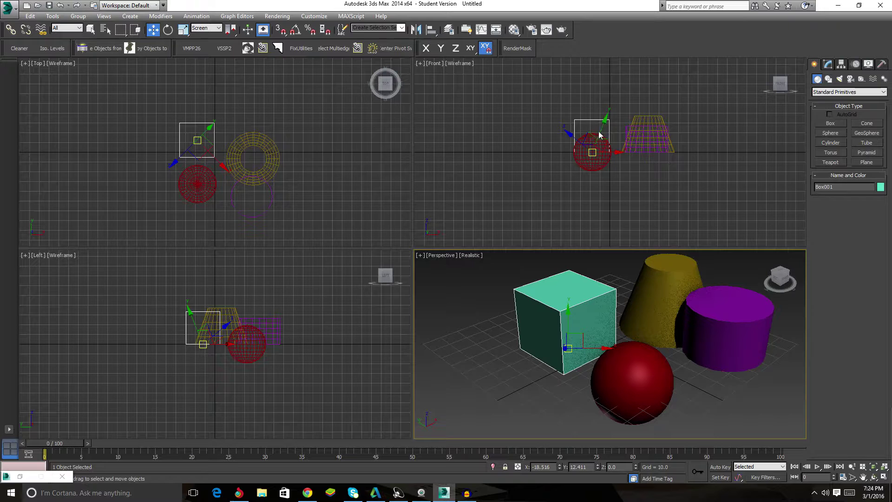
left_click(624, 370)
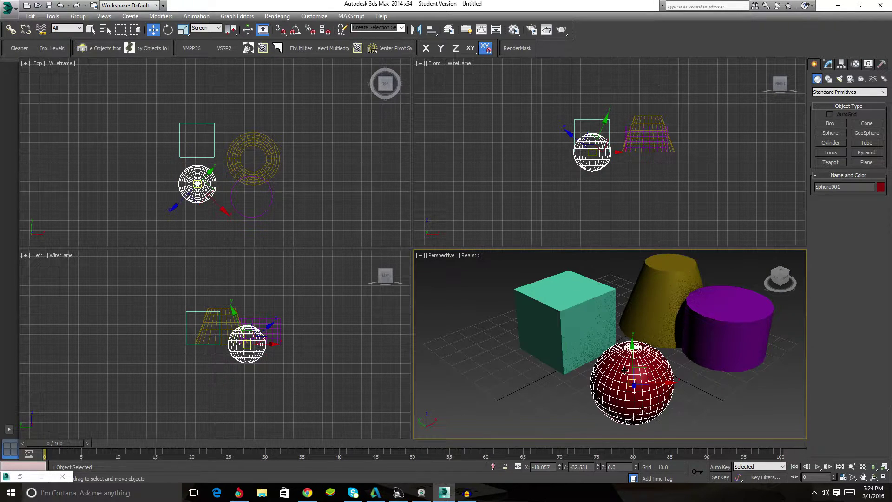
left_click(710, 328)
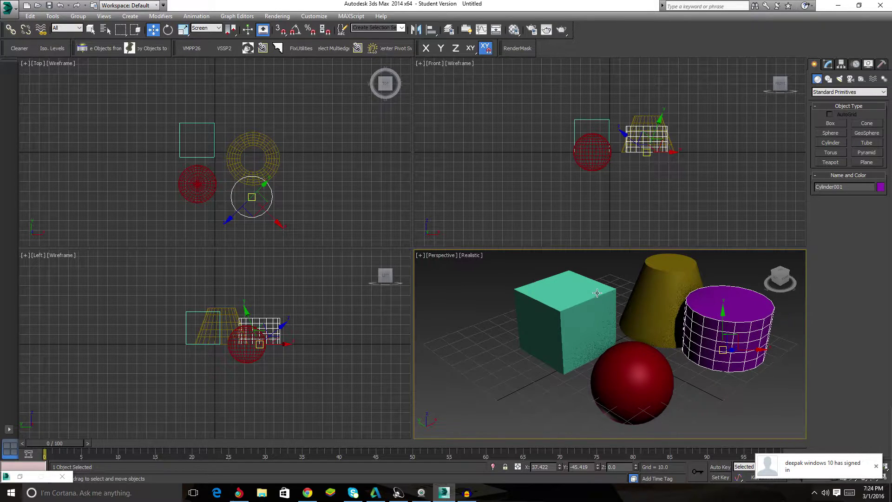
left_click(258, 329)
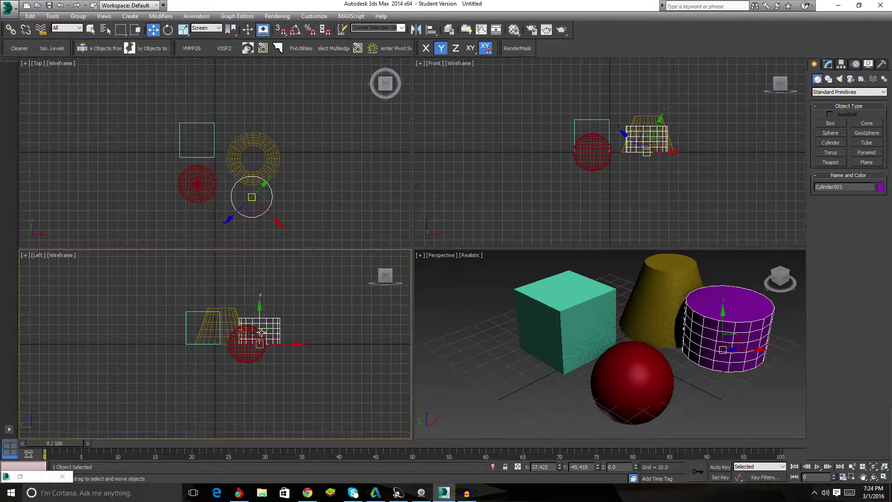
left_click(666, 139)
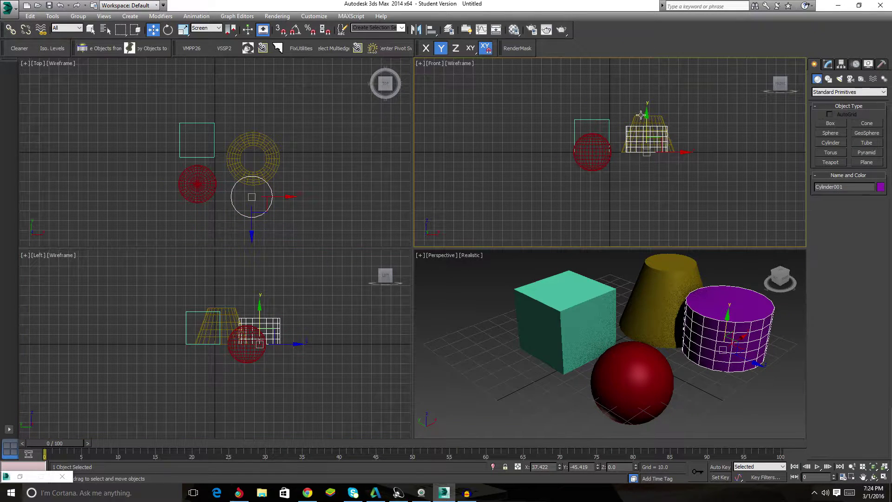
left_click(641, 115)
left_click(568, 307)
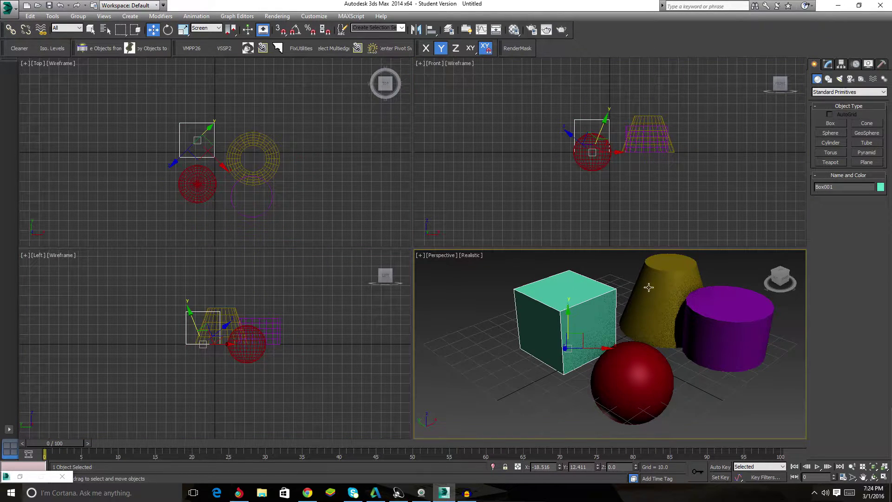
left_click(643, 367)
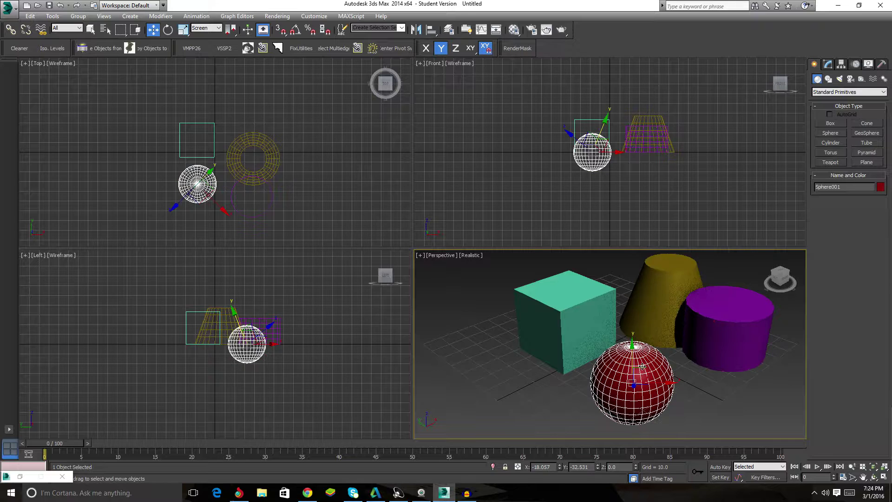
left_click(713, 334)
left_click(659, 296)
left_click(601, 297)
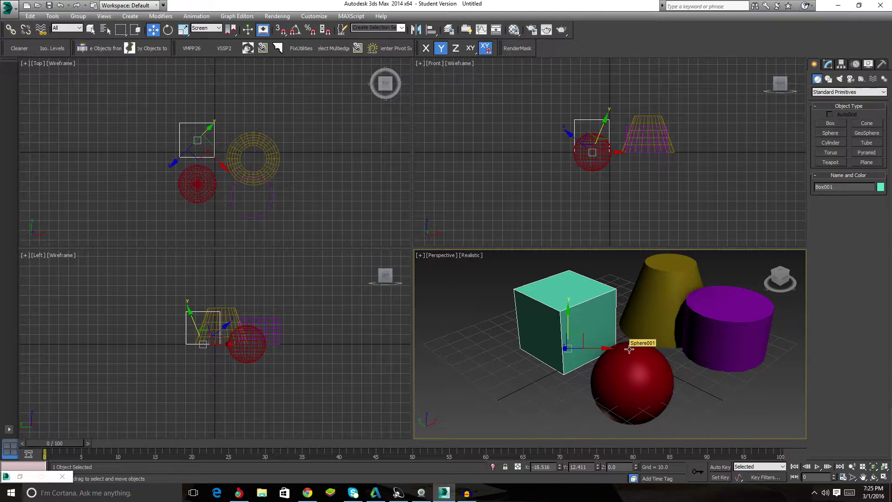
left_click(600, 150)
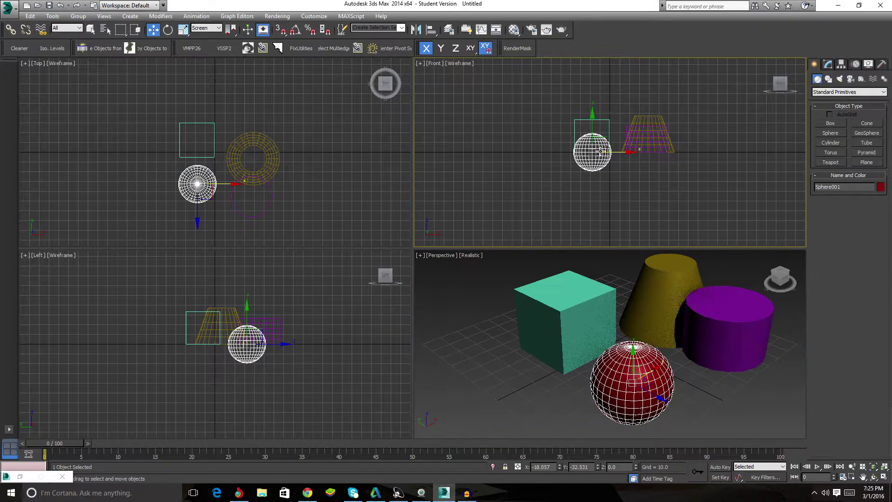
left_click(659, 135)
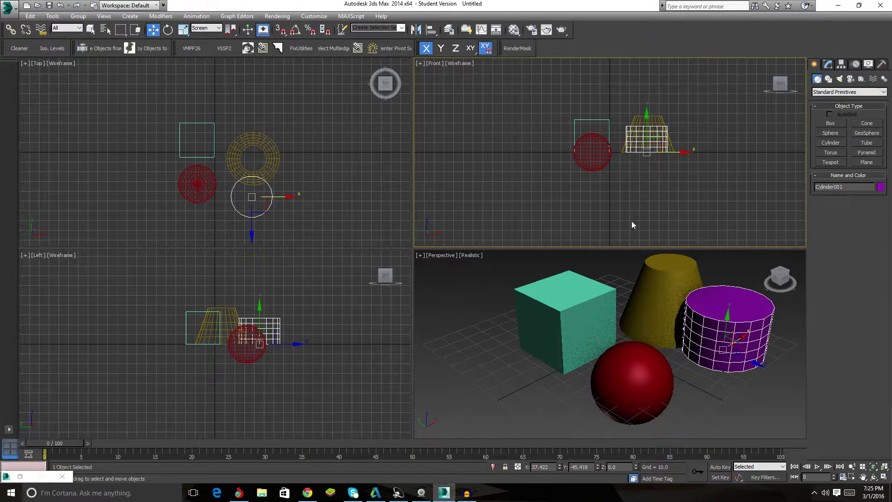
left_click(590, 316)
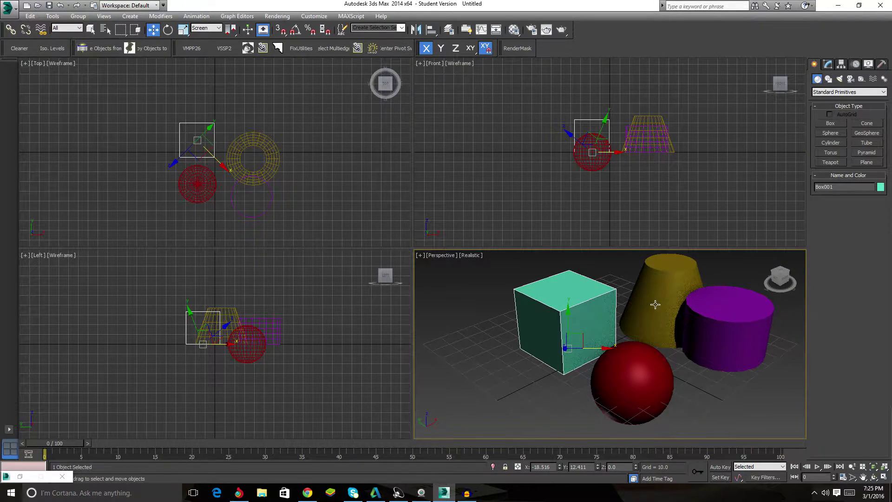
left_click(660, 301)
left_click(591, 318)
Activate Select and Rotate and select the cone, sphere and cylinder to view their rotate gizmos
left_click(169, 30)
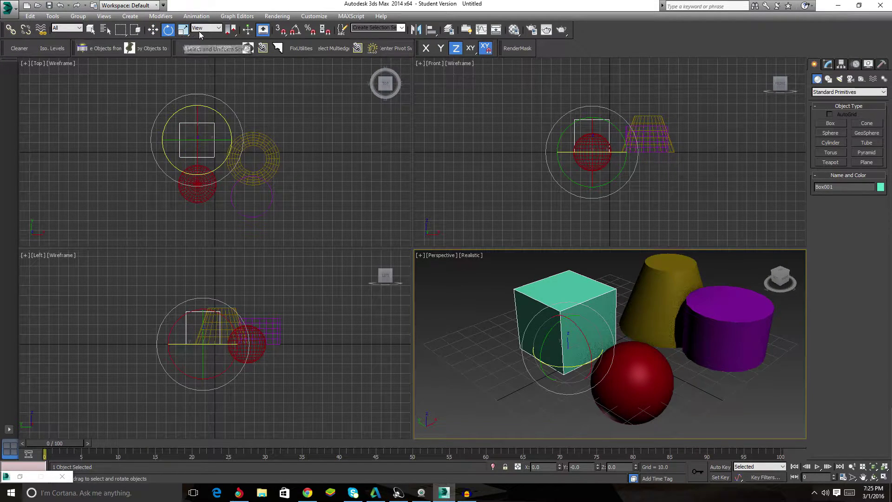
left_click(156, 31)
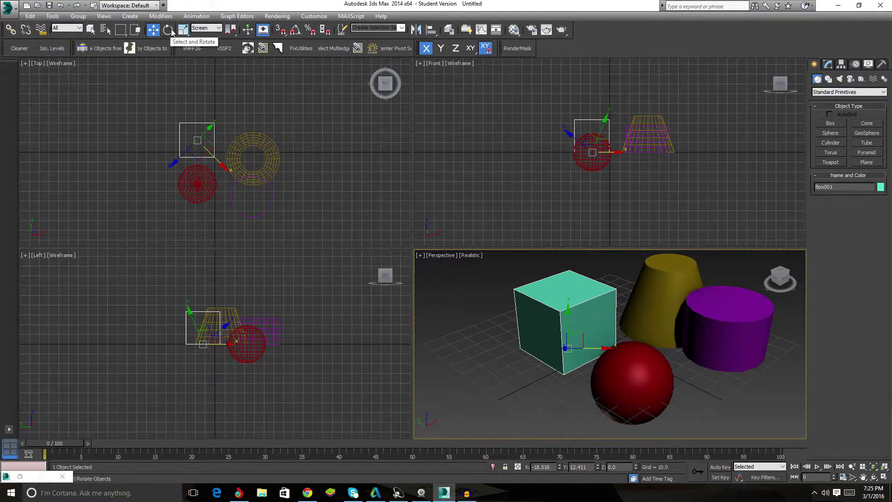
left_click(170, 31)
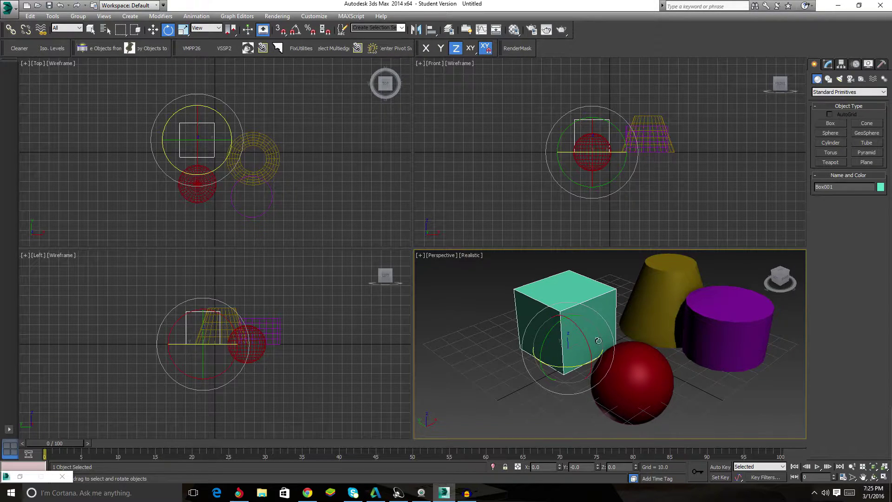
left_click(629, 296)
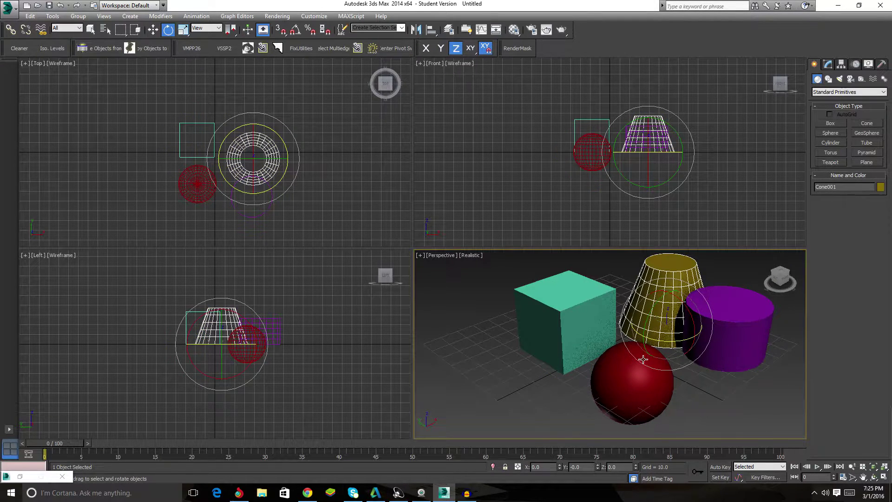
left_click(643, 359)
left_click(743, 341)
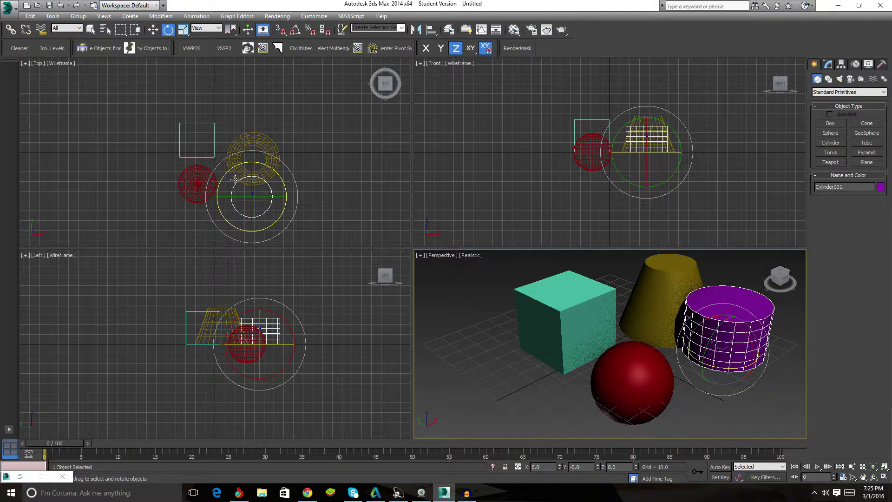
Compare the Move and Scale gizmos against Rotate, then reselect the cone and sphere
middle_click_drag(686, 325, 618, 352, "alt")
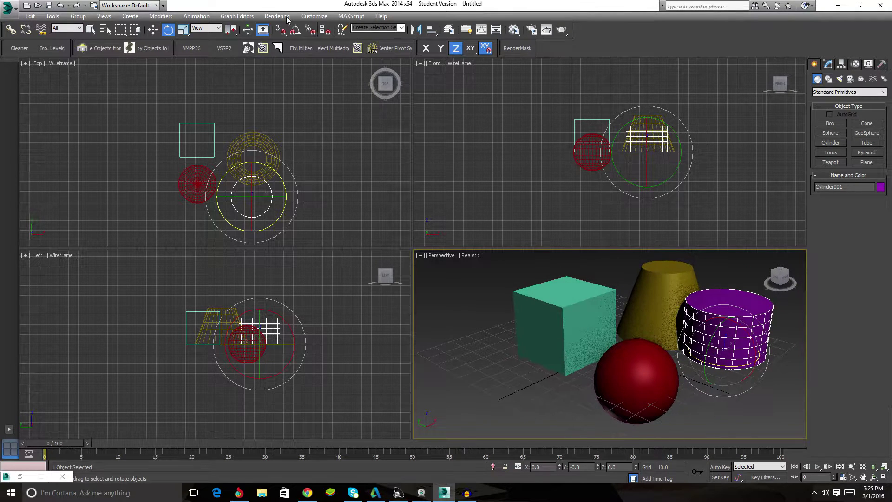
left_click(152, 29)
left_click(168, 29)
left_click(184, 31)
left_click(169, 31)
left_click(651, 313)
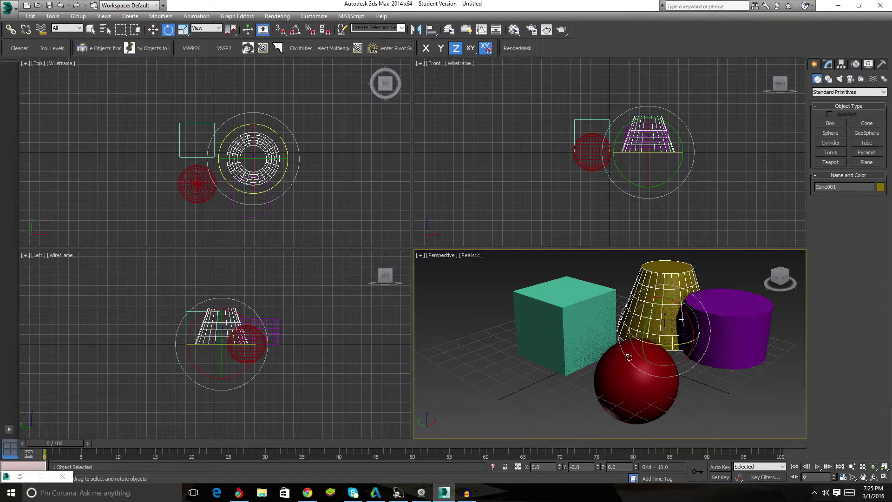
left_click(628, 357)
Use Screen coordinates, select the teal box, and orbit around it to inspect its rotate gizmo
left_click(212, 30)
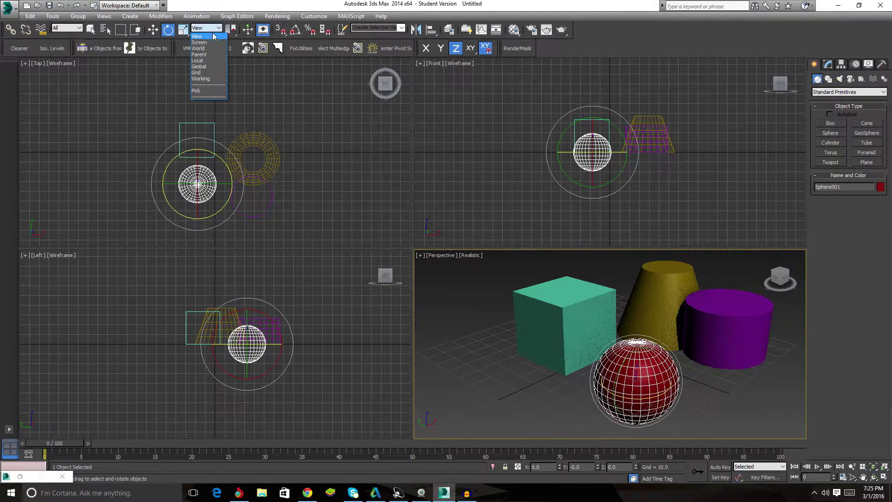
left_click(211, 42)
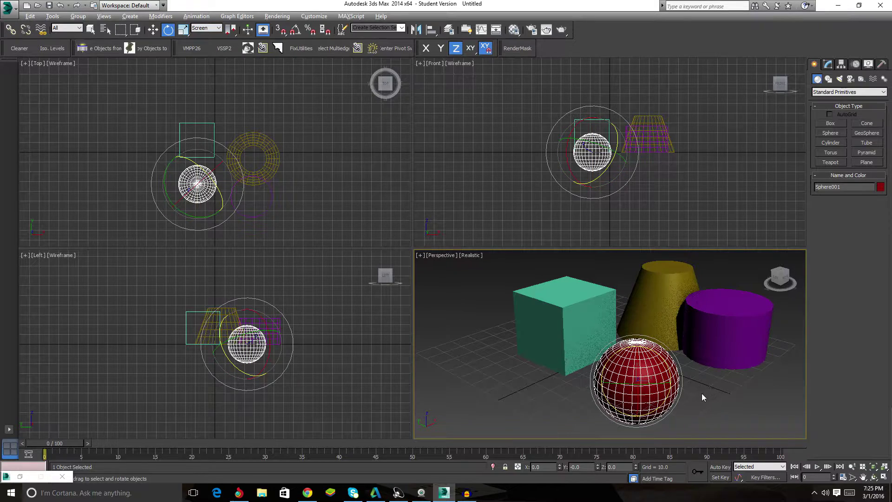
middle_click_drag(703, 384, 611, 385, "alt")
left_click(605, 279)
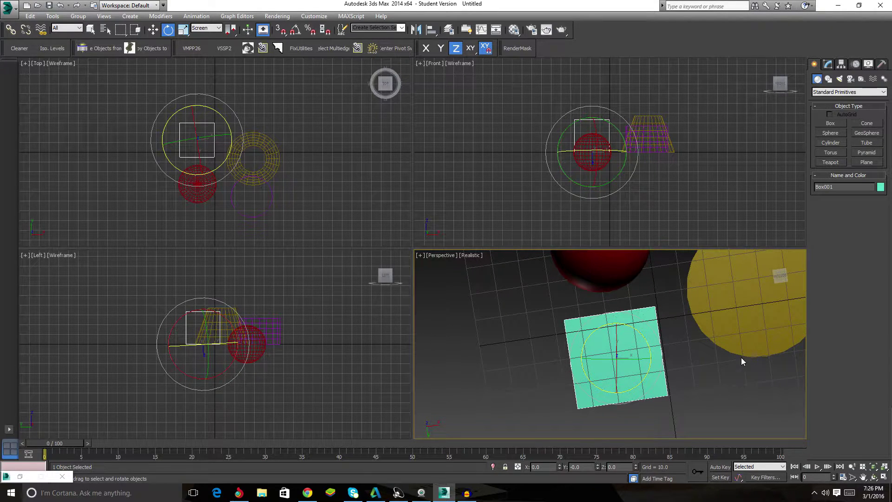
middle_click_drag(662, 368, 635, 368, "alt")
middle_click_drag(641, 331, 517, 303, "alt")
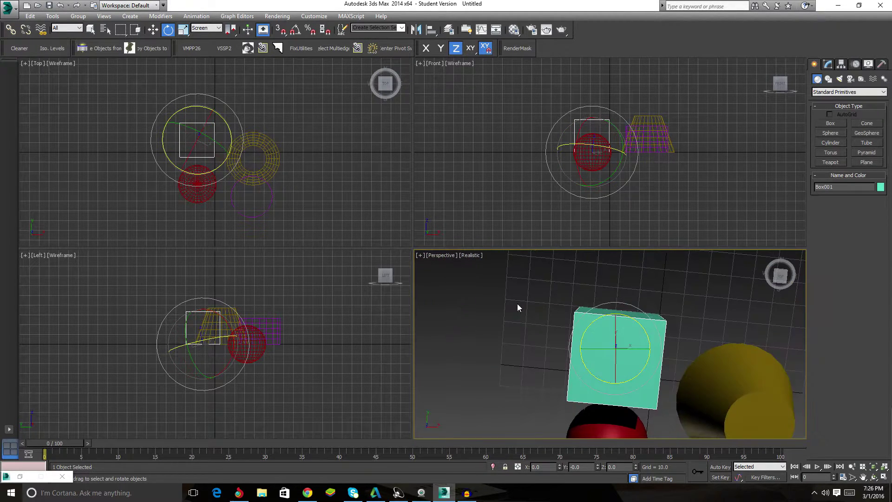
Switch the coordinate system back to View and orbit to see the box tilt diagonally
left_click(219, 28)
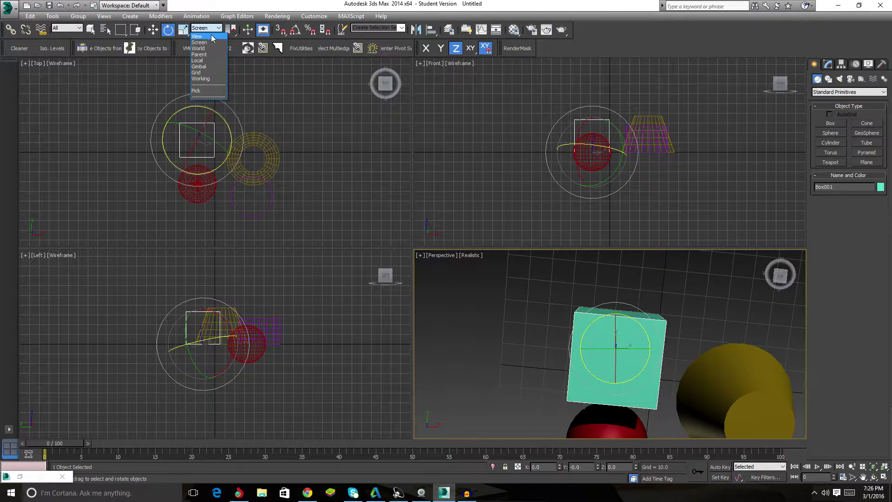
left_click(211, 36)
middle_click_drag(534, 344, 567, 328, "alt")
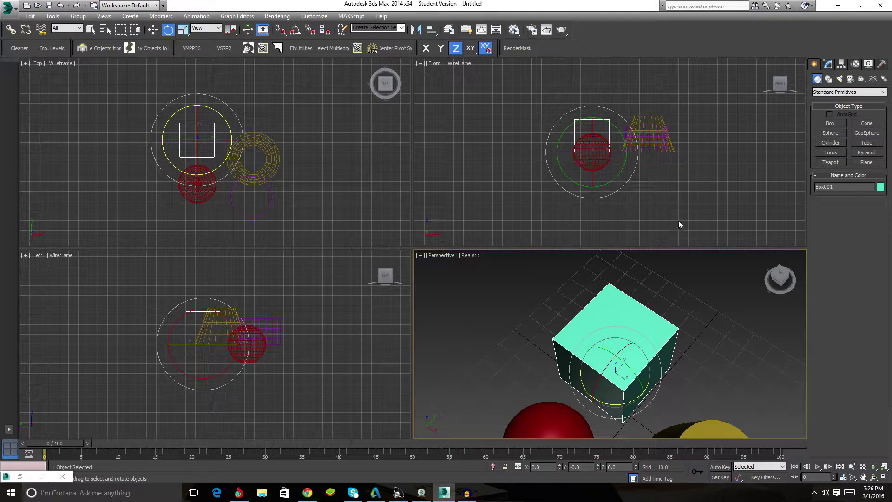
middle_click_drag(661, 384, 614, 374, "alt")
Set Screen coordinates and orbit the Front view into an orthographic angle
left_click(207, 29)
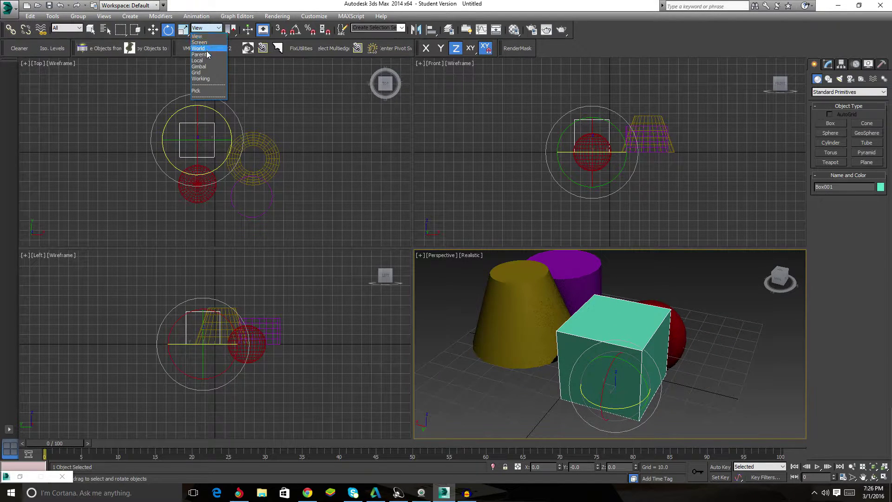
left_click(203, 42)
middle_click_drag(589, 357, 604, 309, "alt")
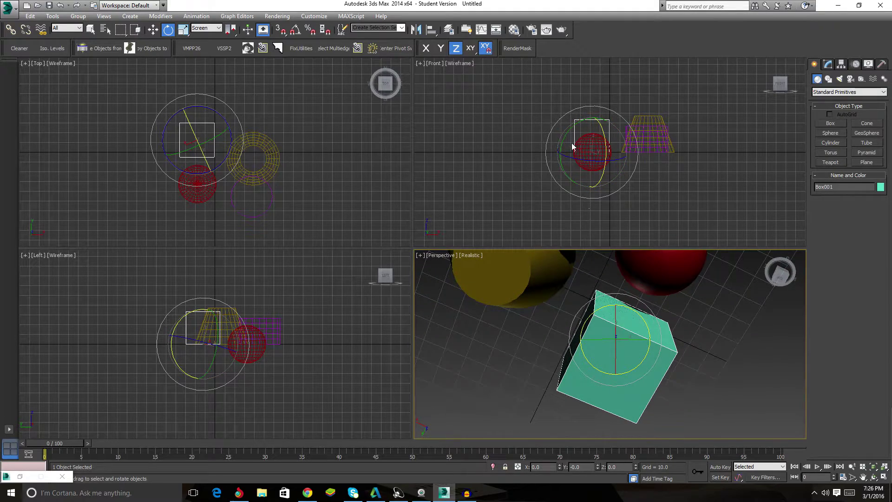
middle_click_drag(592, 148, 579, 215, "alt")
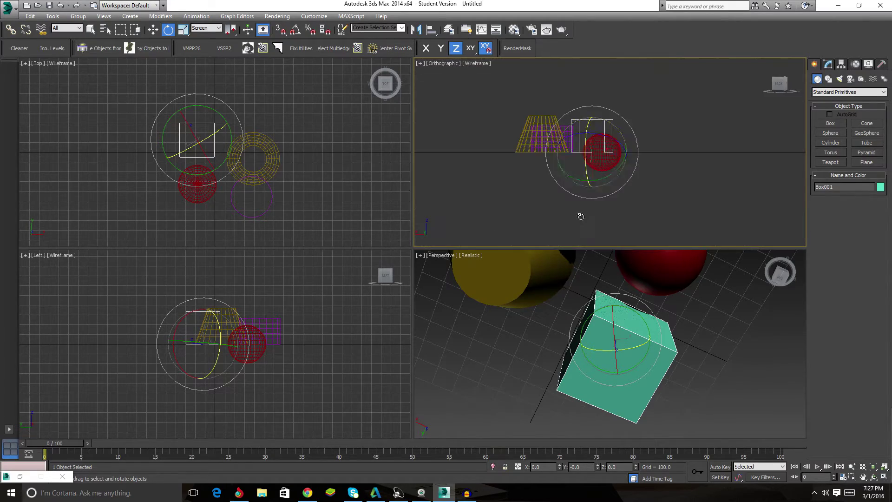
Orbit around the teal box and rotate it about its Z axis with the gizmo
middle_click_drag(600, 321, 645, 361, "alt")
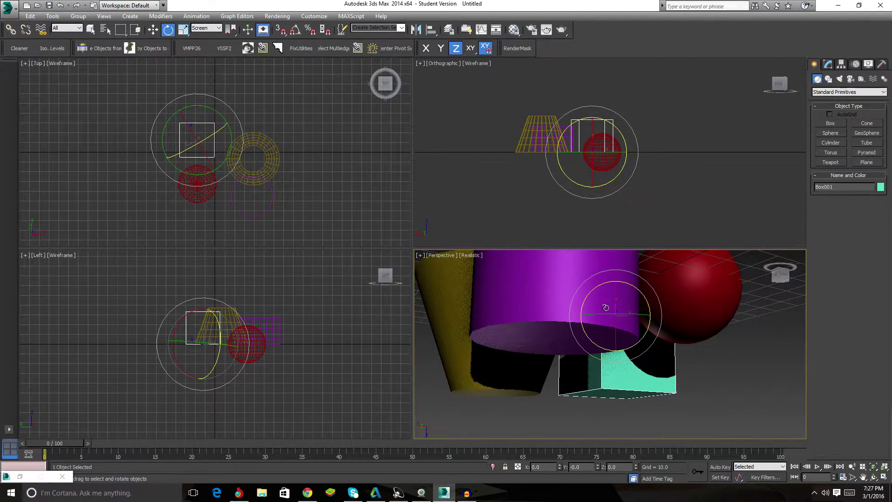
middle_click_drag(606, 308, 604, 388, "alt")
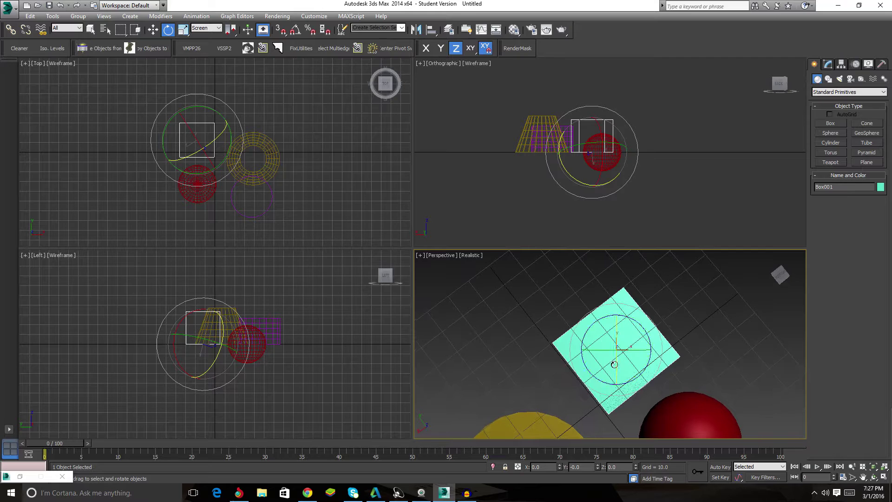
middle_click_drag(643, 330, 643, 369, "alt")
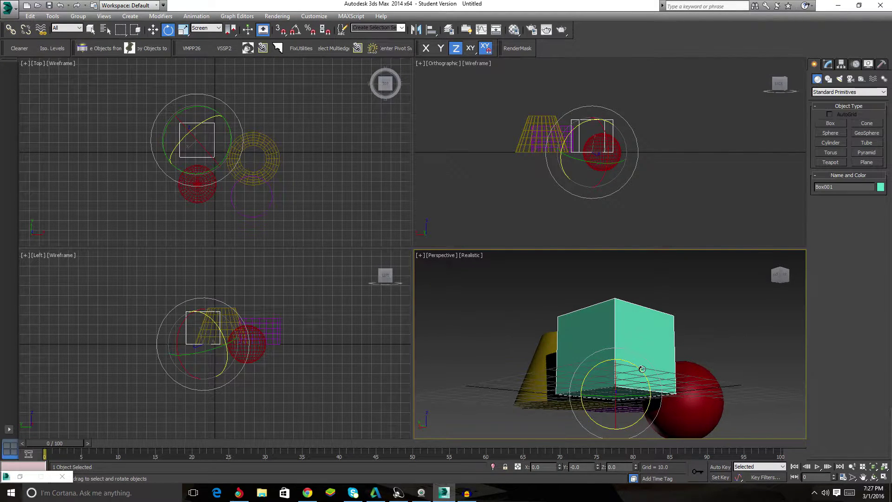
left_click_drag(645, 368, 556, 322)
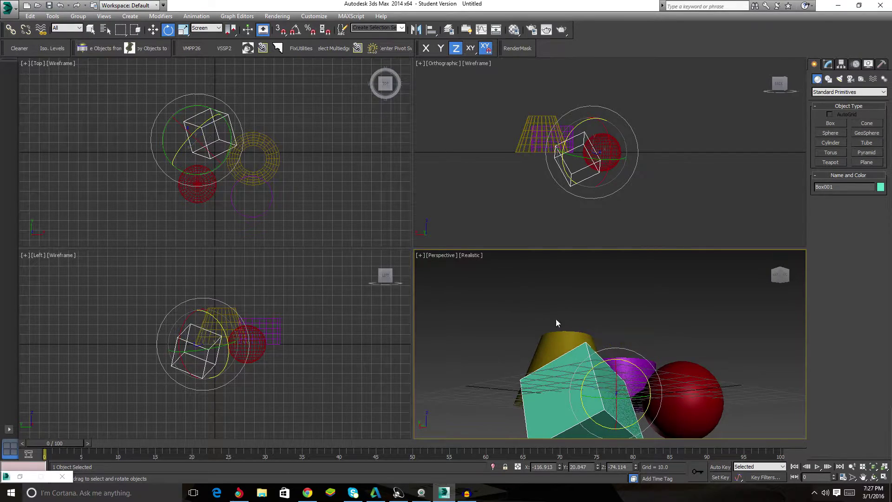
middle_click_drag(555, 322, 618, 346, "alt")
Select the cone, cylinder and box, then undo the box's rotation
left_click(608, 361)
left_click(581, 346)
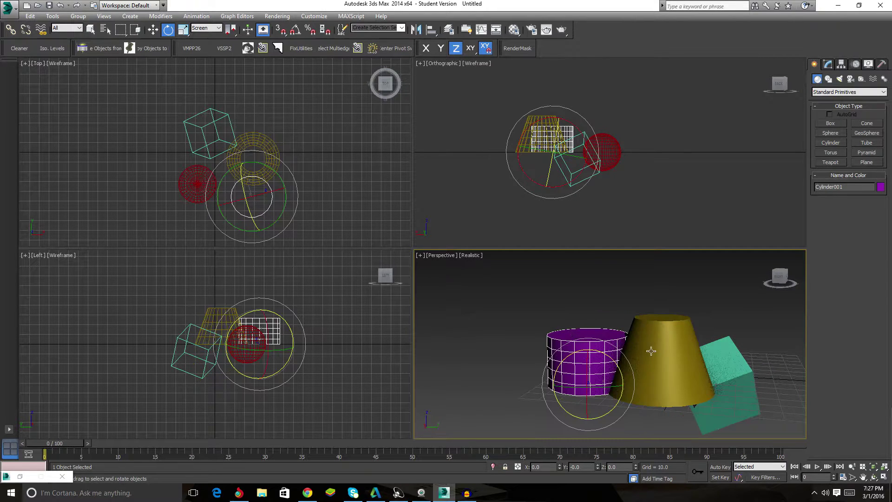
middle_click_drag(746, 361, 540, 334, "alt")
left_click(540, 334)
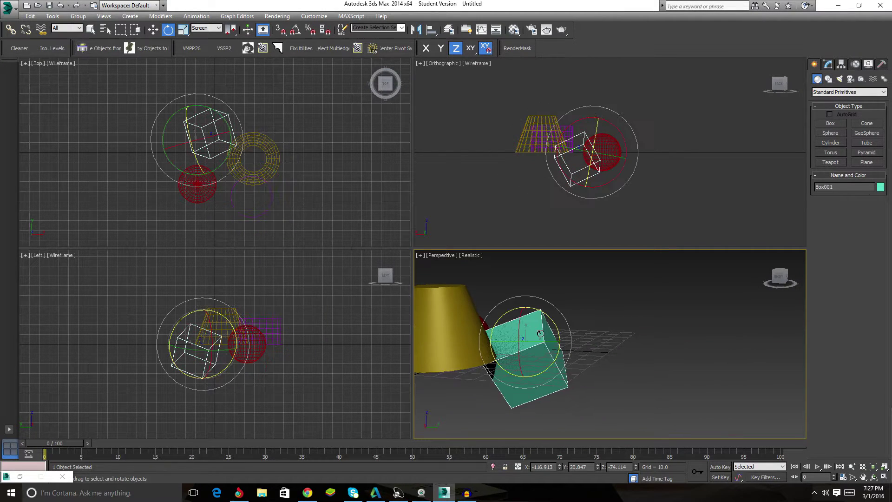
key("ctrl+z")
key("ctrl+z")
key("ctrl+z")
key("ctrl+z")
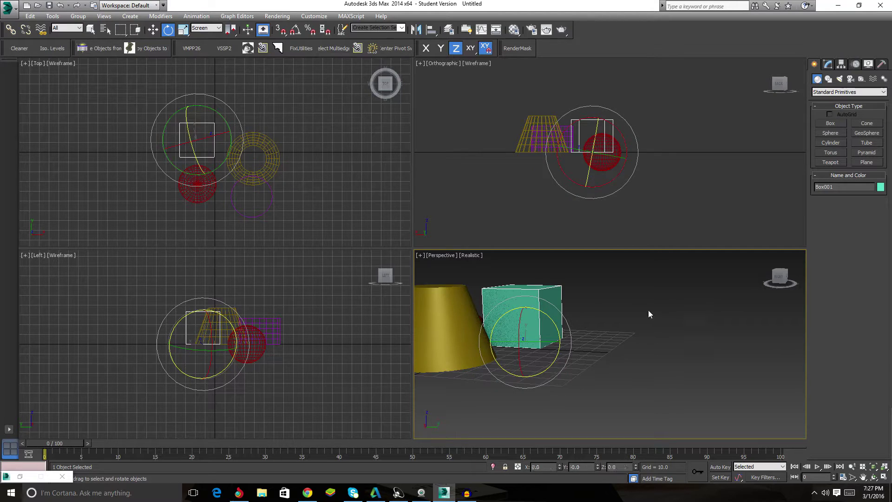
middle_click_drag(648, 311, 513, 230, "alt")
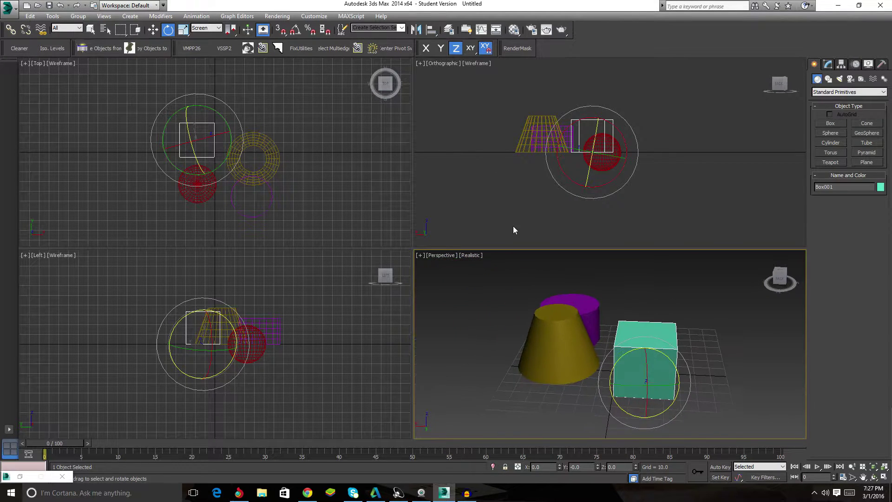
Activate Select and Scale in Screen coordinates and angle the Top view orthographically
key("r")
left_click(200, 29)
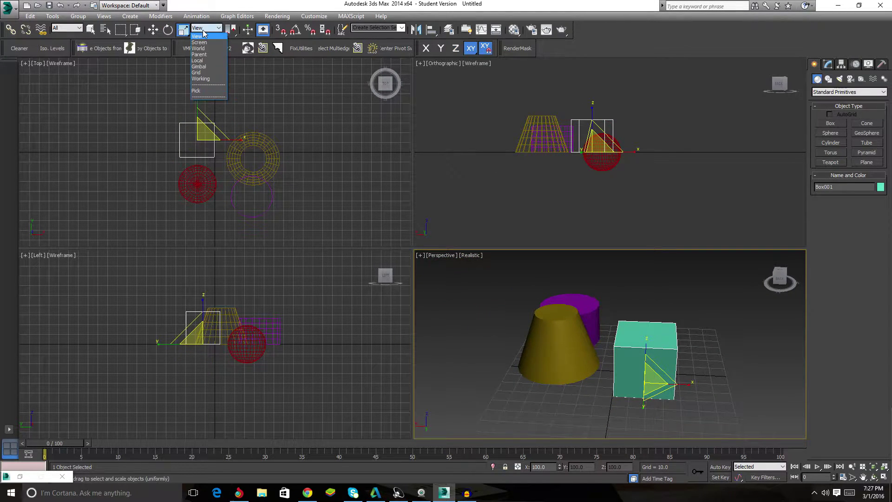
left_click(200, 42)
middle_click_drag(735, 358, 681, 359, "alt")
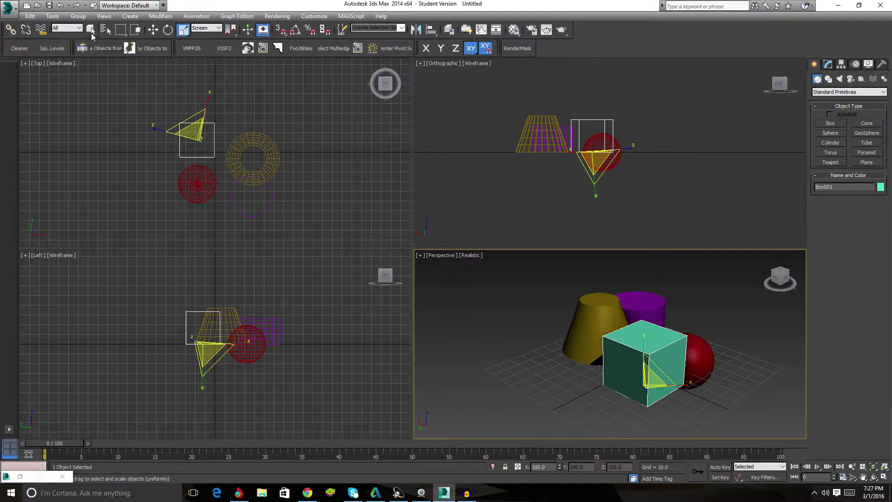
mouse_move(235, 159)
middle_mouse_down("alt")
mouse_move(282, 163)
mouse_move(243, 144)
mouse_move(233, 152)
mouse_move(245, 144)
mouse_move(237, 142)
middle_mouse_up("alt")
Stretch the box to about double along Y, returning its X scale to about 100%
key("ctrl+z")
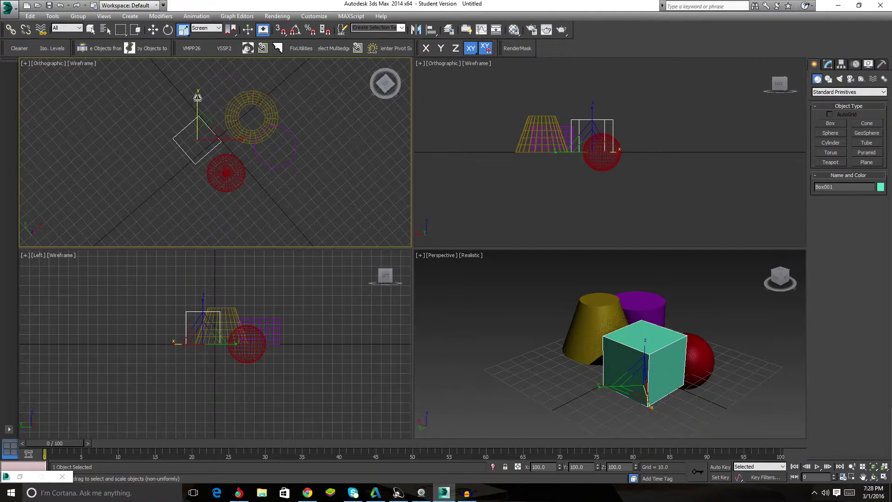
left_click_drag(197, 97, 207, 74)
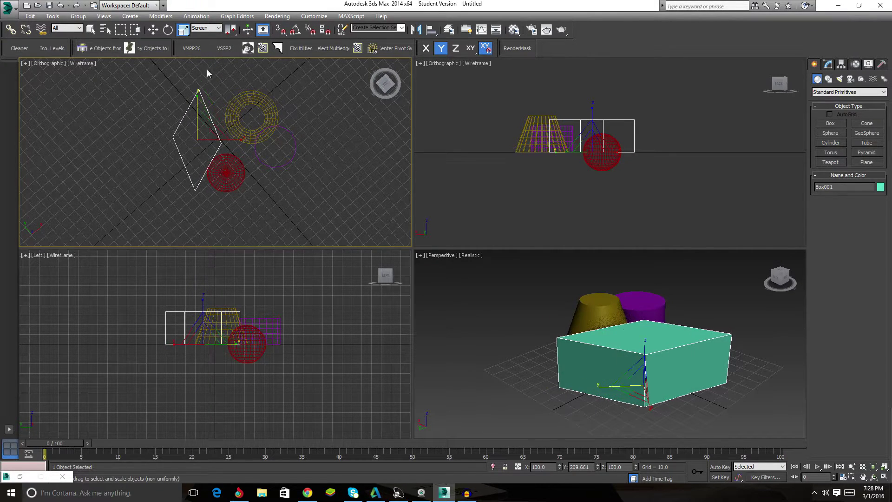
middle_click_drag(591, 372, 653, 388, "alt")
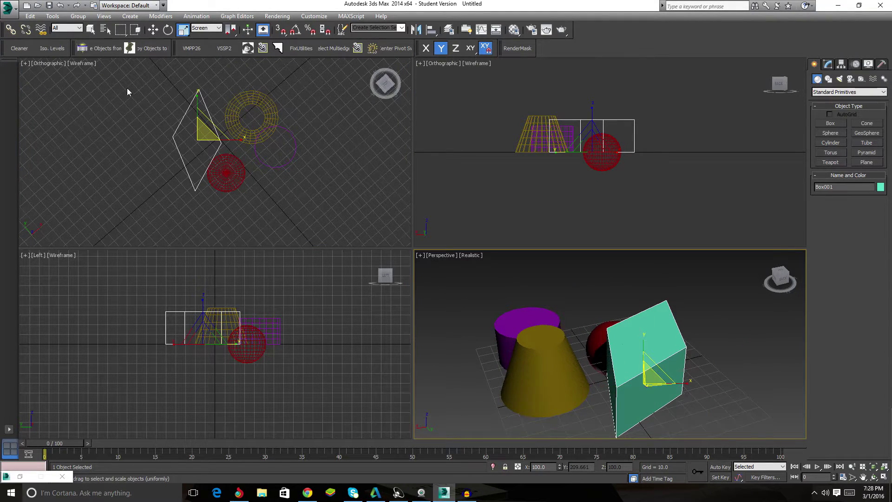
left_click(240, 141)
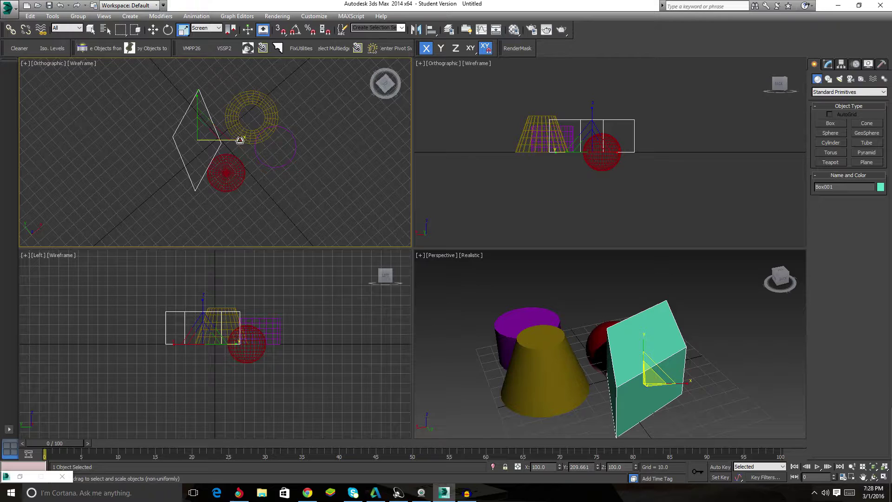
left_click_drag(238, 140, 260, 198)
middle_click_drag(260, 198, 258, 184, "alt")
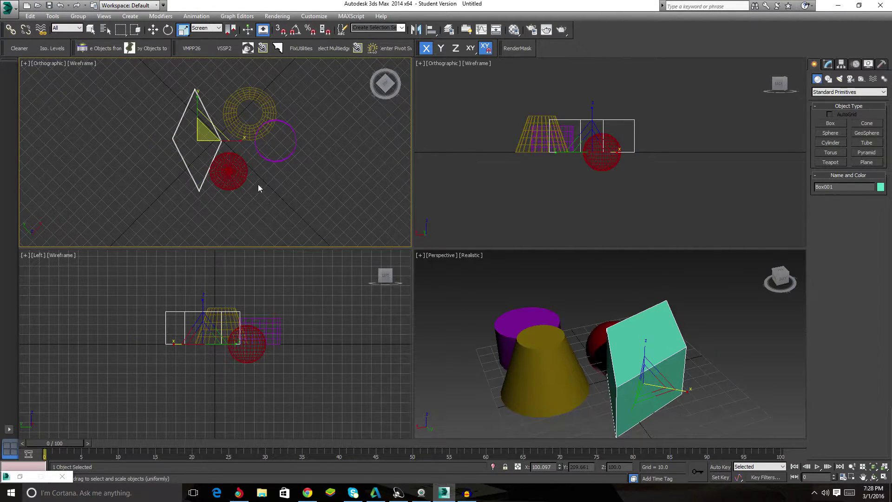
left_click(208, 31)
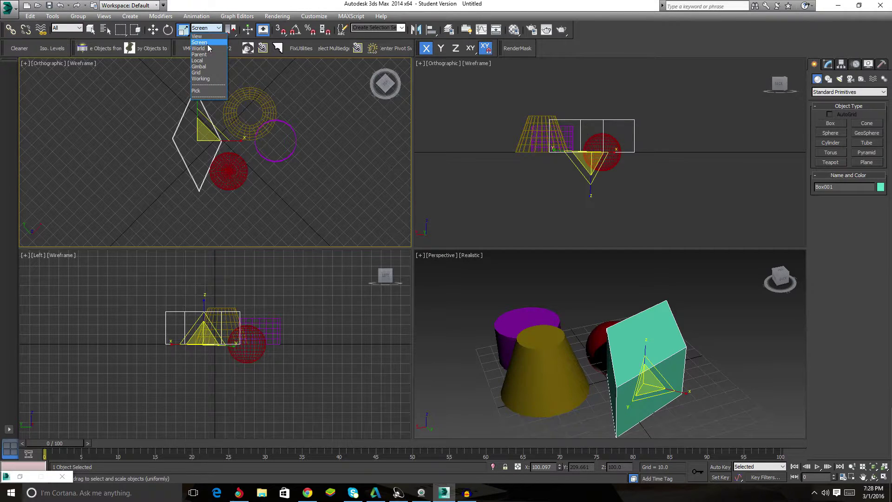
Switch the reference coordinate system to World and orbit the Perspective view
left_click(199, 48)
middle_click_drag(533, 339, 446, 359, "alt")
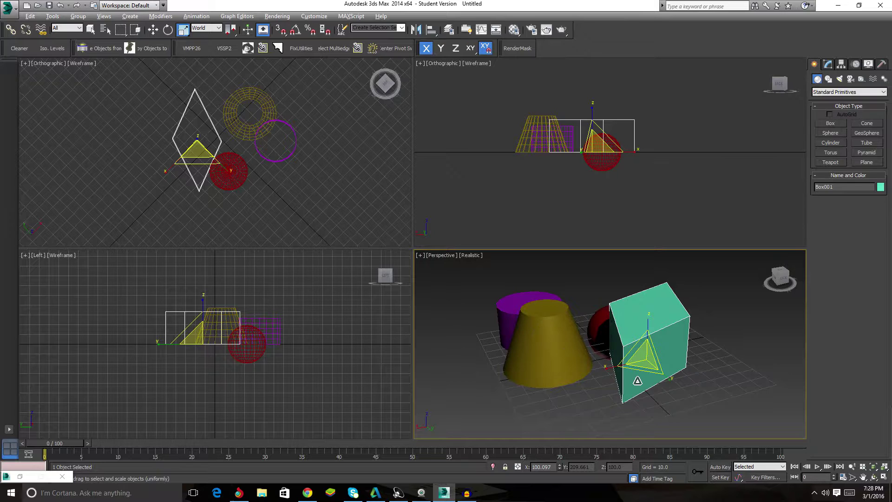
middle_click_drag(637, 381, 614, 383, "alt")
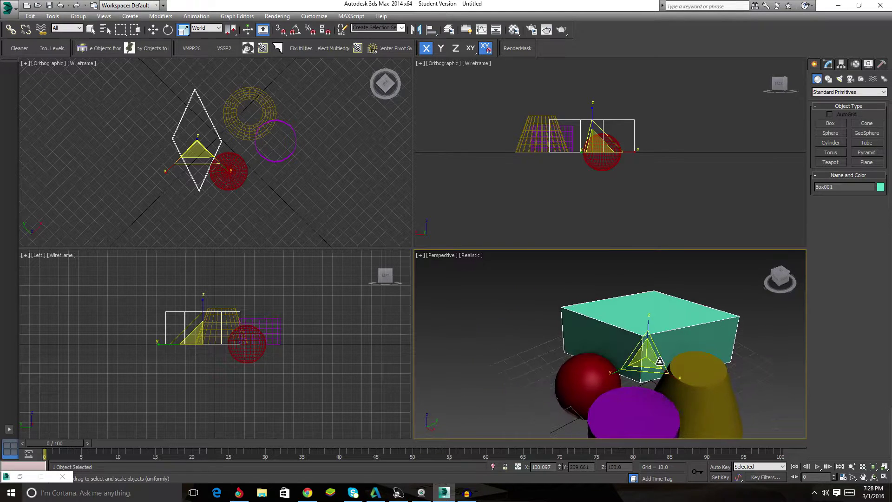
left_click(614, 383)
left_click(517, 359)
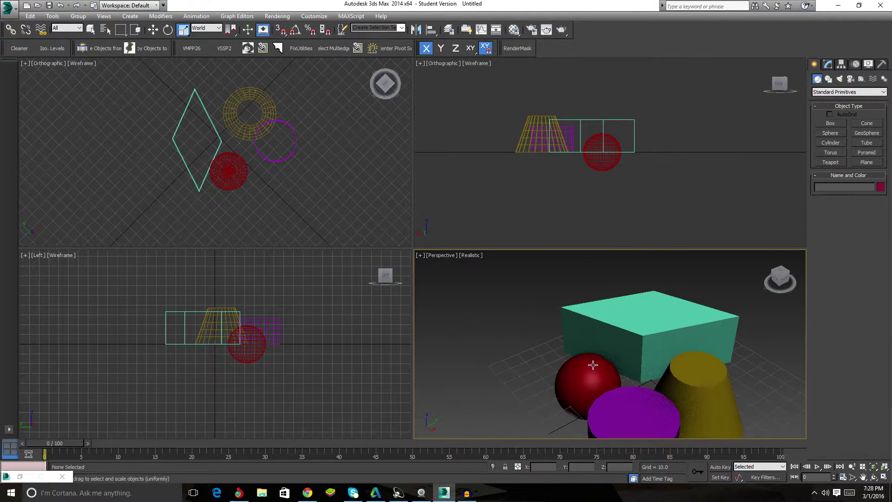
middle_click_drag(581, 415, 493, 398, "alt")
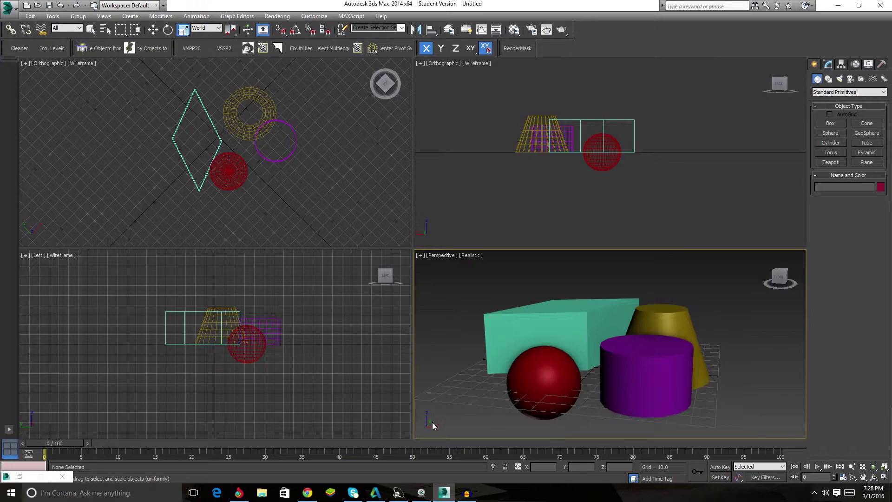
Test-scale the red sphere on its XY plane, then cancel to keep it at 100%
left_click(522, 378)
middle_click_drag(526, 370, 548, 392, "alt")
left_click_drag(549, 392, 574, 389)
right_click(573, 389)
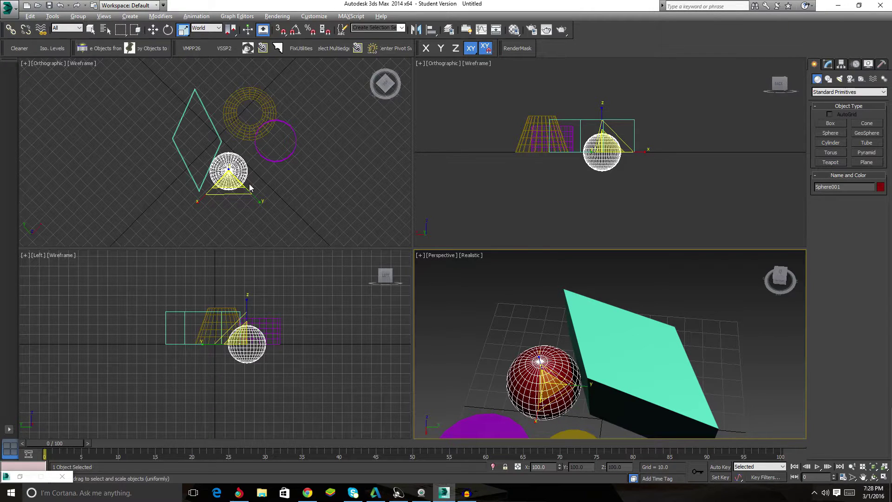
Restore the upper-left view to Top and the upper-right view to Front
middle_click_drag(249, 187, 253, 169, "alt")
key("t")
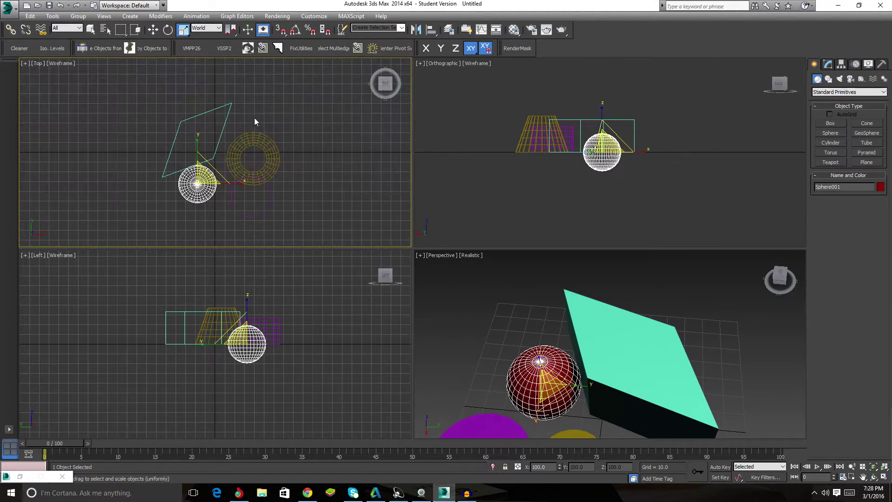
left_click(541, 146)
key("f")
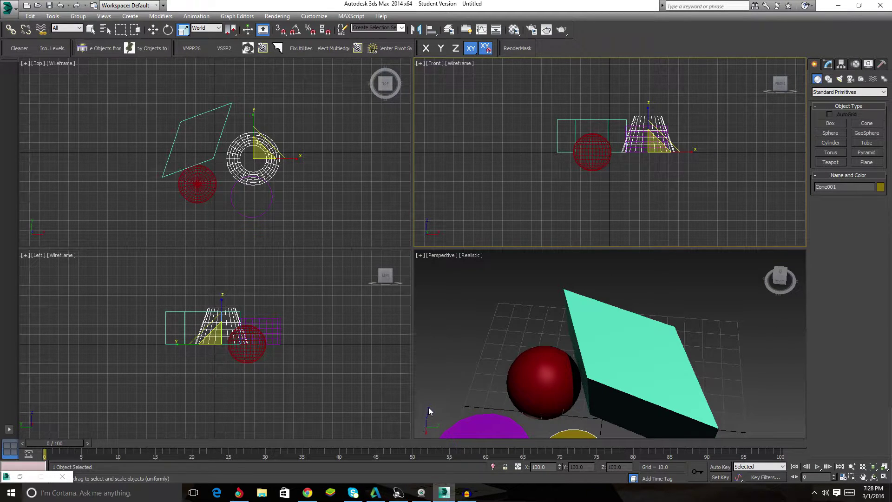
Select the sphere, box and cone in turn with the Front view active
middle_click_drag(510, 390, 508, 403, "alt")
left_click(541, 344)
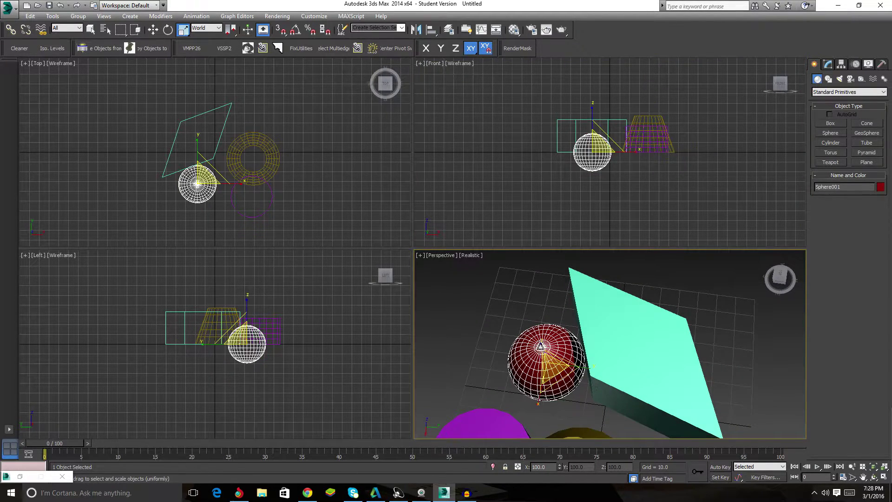
middle_click_drag(541, 344, 536, 380, "alt")
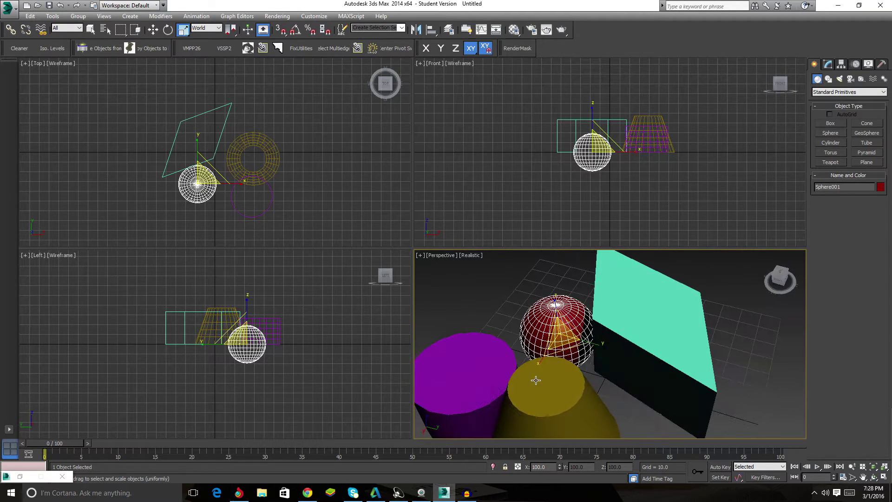
right_click(590, 197)
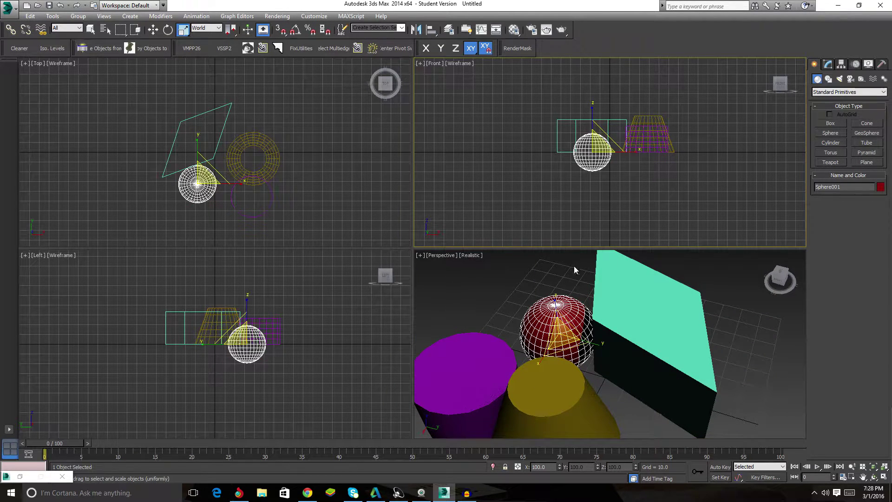
left_click(602, 346)
left_click(552, 378)
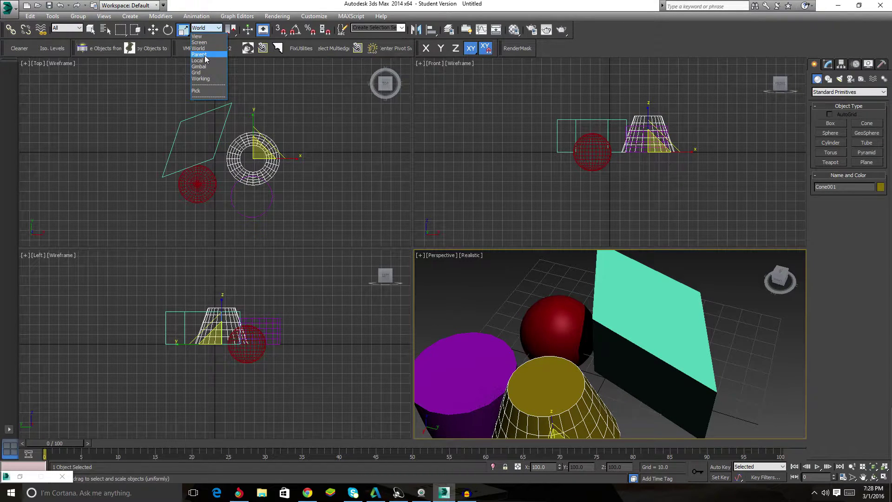
Confirm Parent as the reference coordinate system and reframe the Perspective view on the scene
key("Escape")
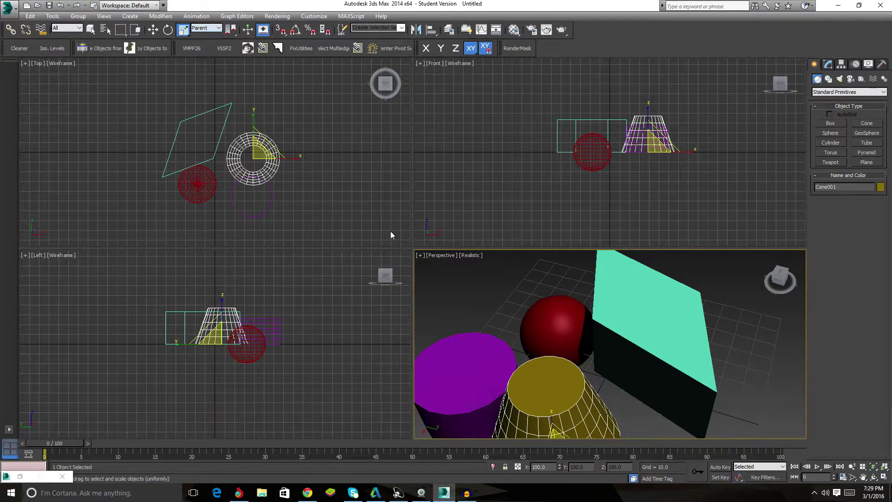
middle_click_drag(573, 316, 575, 308)
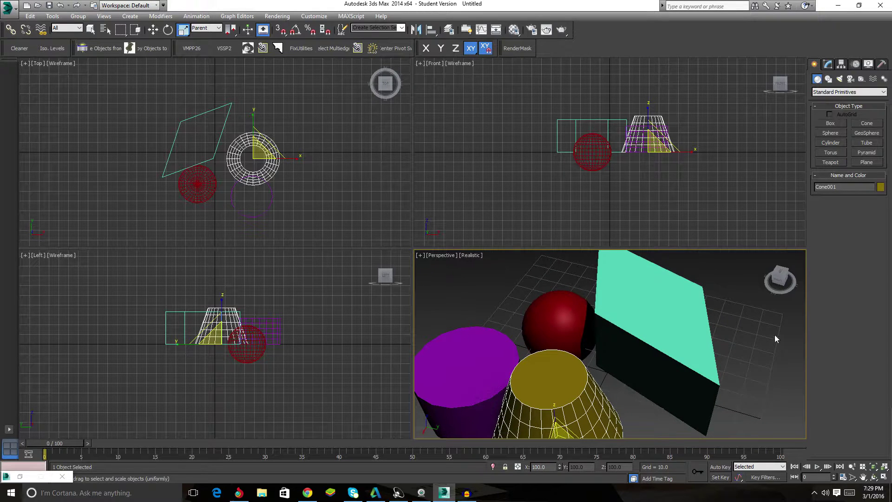
scroll(749, 291, "down", 5)
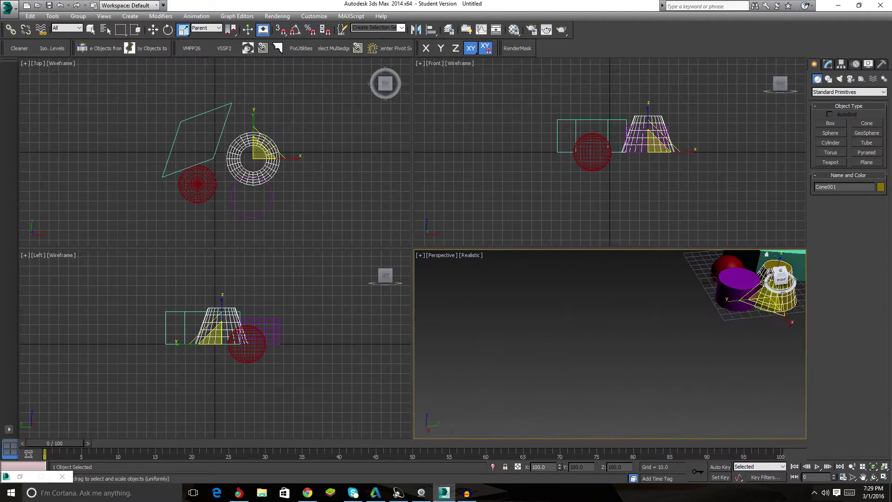
middle_click_drag(749, 291, 603, 368)
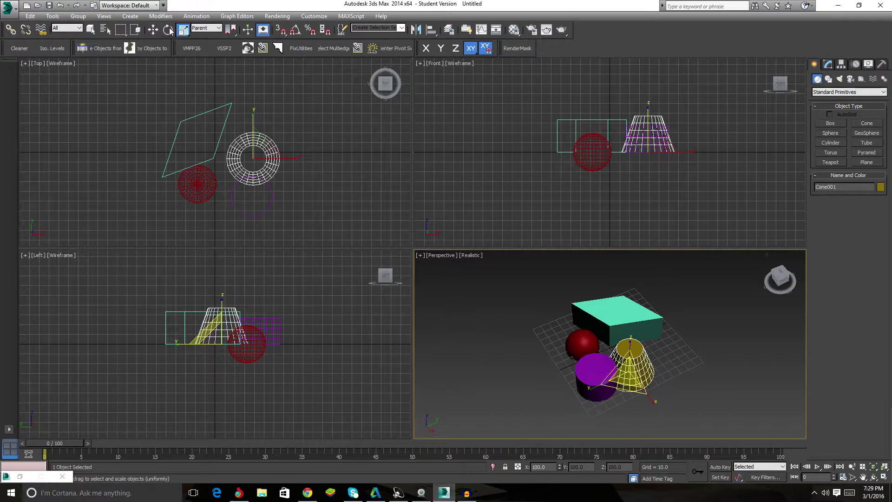
With Select and Move, drag the cone and then the box to new spots along X
key("w")
left_click_drag(662, 371, 723, 369)
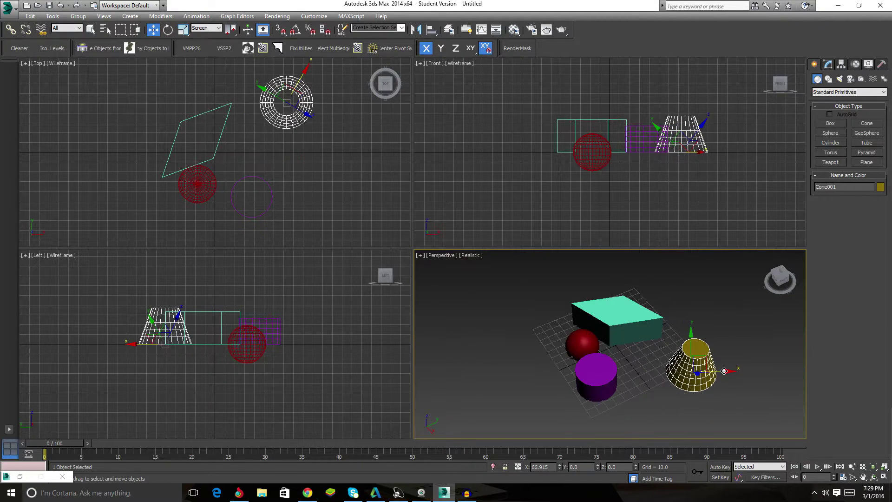
left_click(588, 304)
middle_click_drag(646, 331, 663, 314, "alt")
left_click_drag(657, 329, 702, 325)
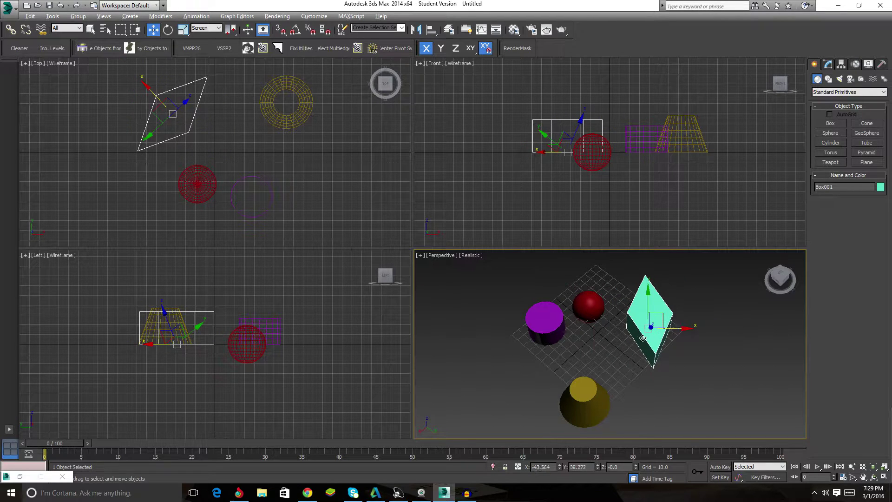
middle_click_drag(701, 325, 587, 321, "alt")
left_click(587, 321)
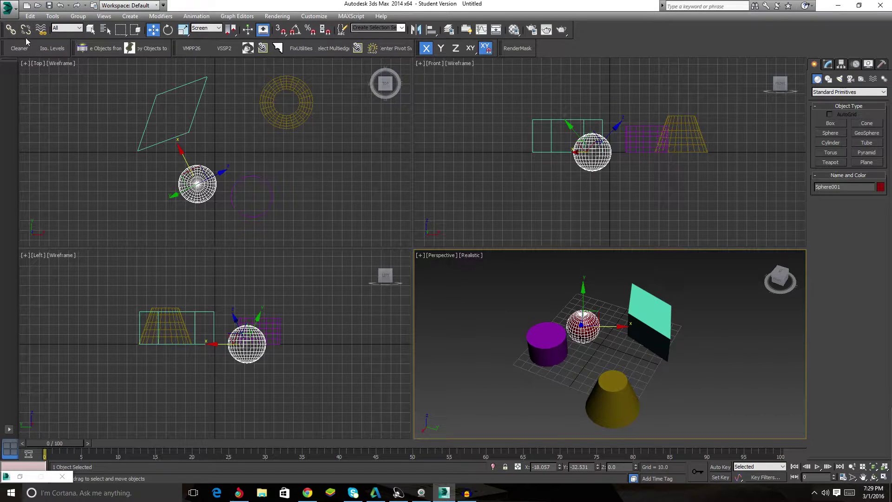
Link the red sphere to the cyan box, then move the box so the sphere follows
left_click(11, 31)
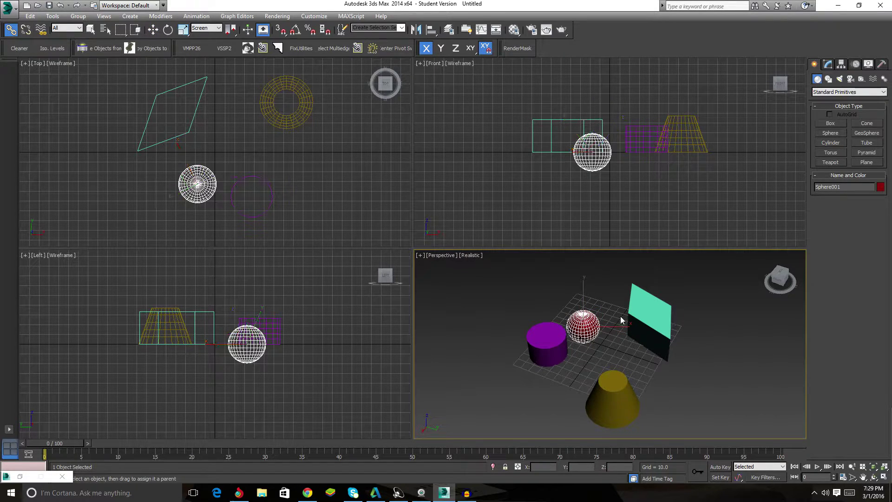
left_click_drag(645, 318, 669, 325)
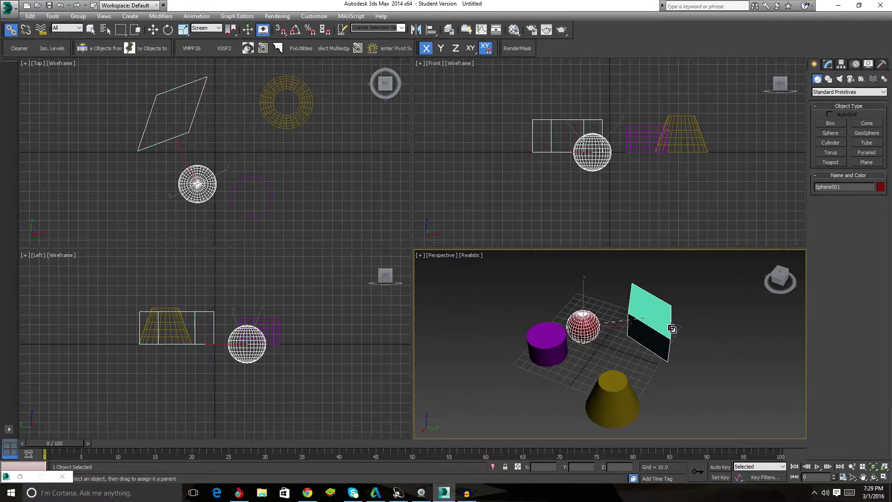
left_click(656, 324)
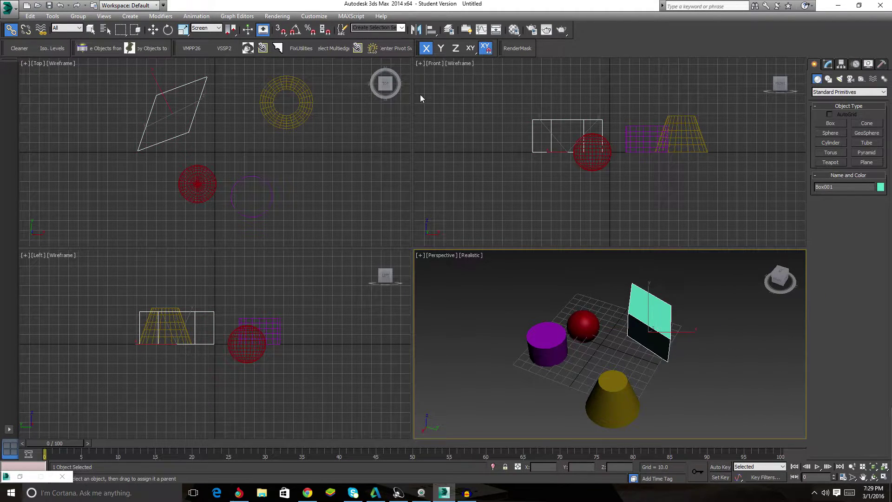
left_click(153, 30)
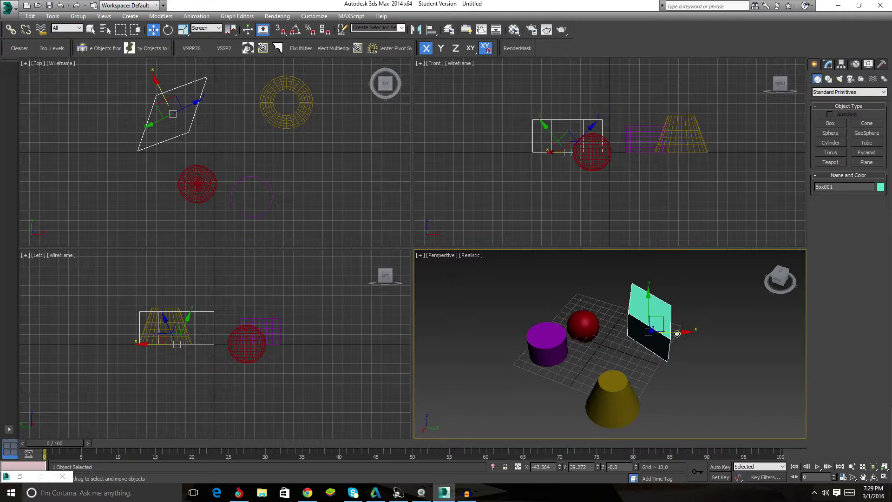
left_click_drag(677, 333, 663, 299)
middle_click_drag(663, 299, 674, 295, "alt")
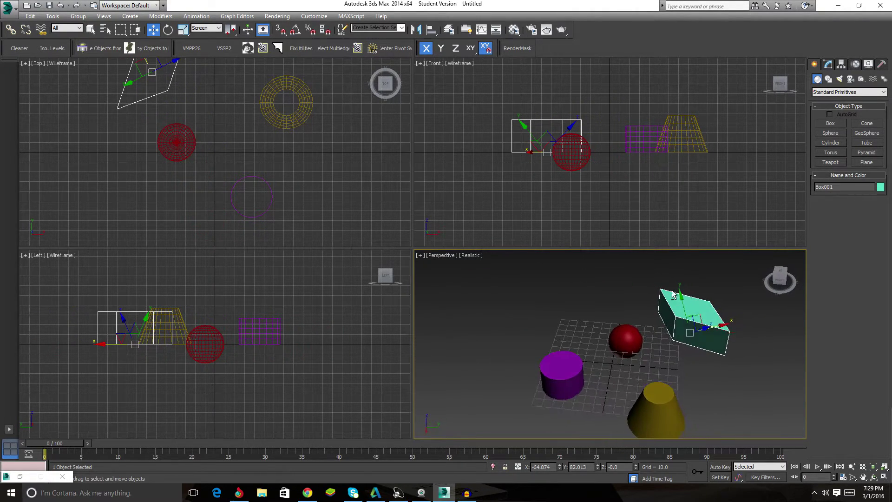
Set the reference coordinate system to Parent and compare the sphere's and box's gizmos
left_click(169, 30)
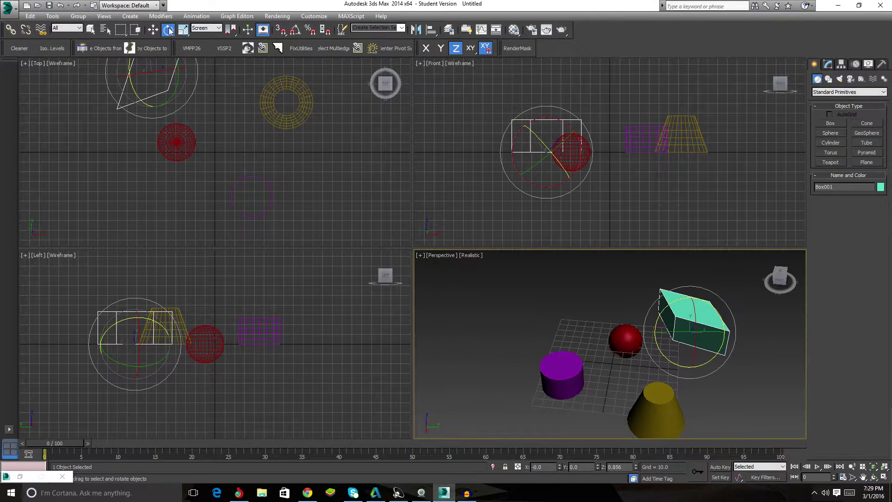
left_click(156, 31)
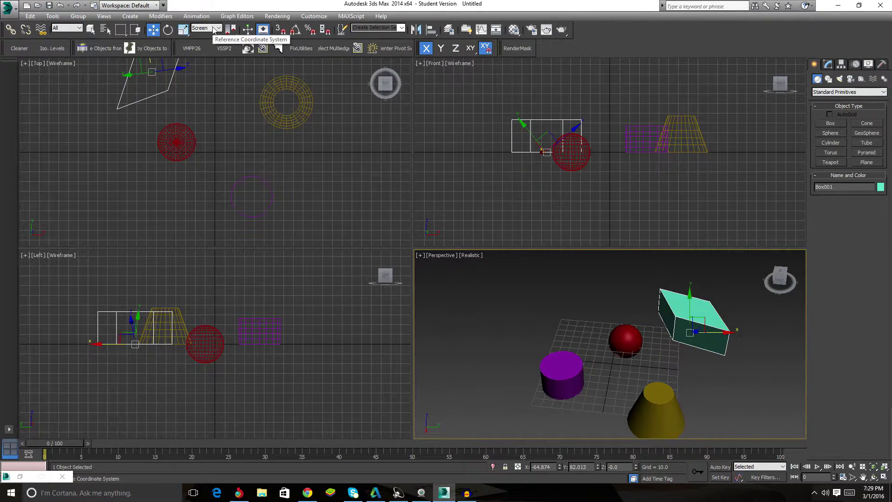
left_click(214, 29)
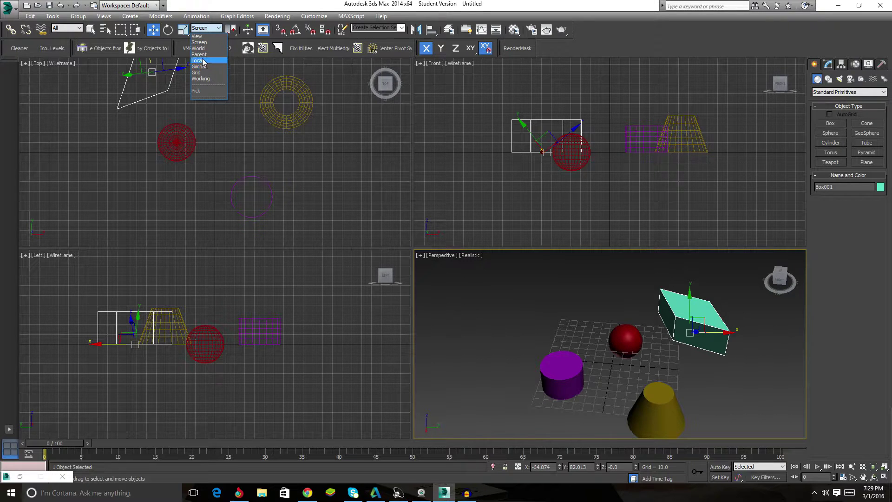
left_click(199, 55)
middle_click_drag(740, 338, 718, 323, "alt")
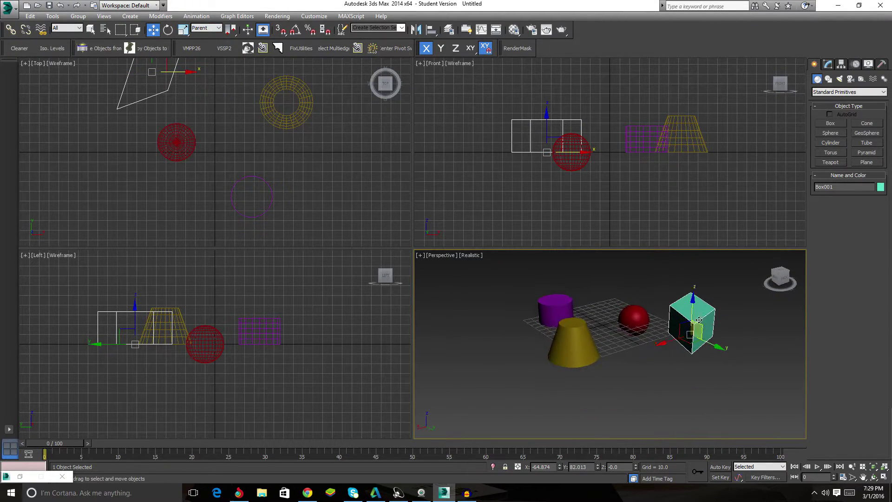
left_click(640, 312)
middle_click_drag(640, 313, 657, 358, "alt")
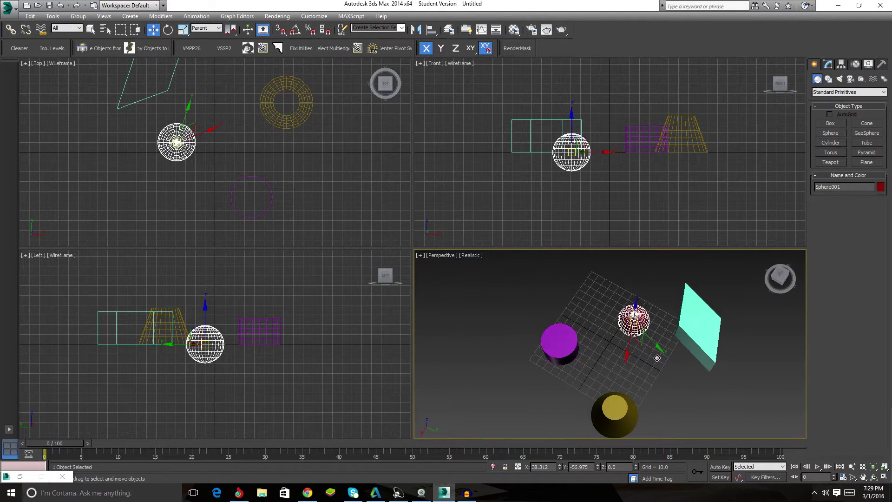
left_click(711, 331)
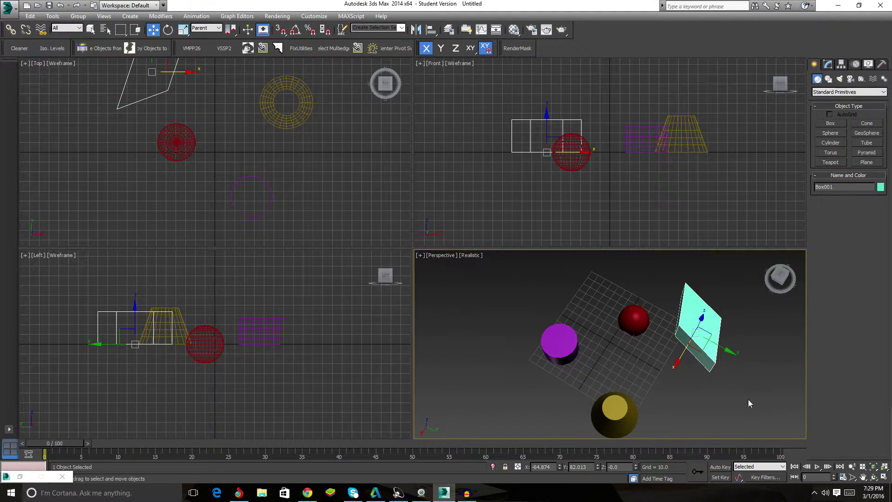
left_click(647, 311)
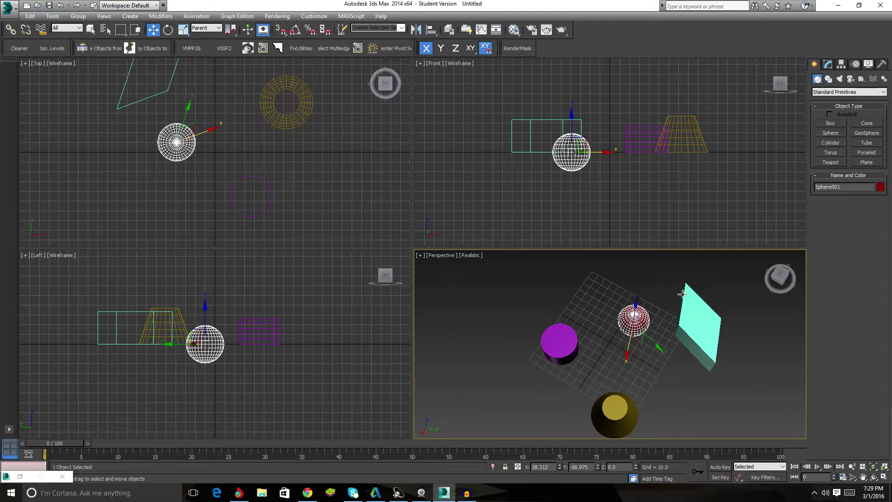
View the red sphere's gizmo in View coordinates, then return to Parent
left_click(209, 28)
left_click(202, 36)
scroll(642, 341, "up", 3)
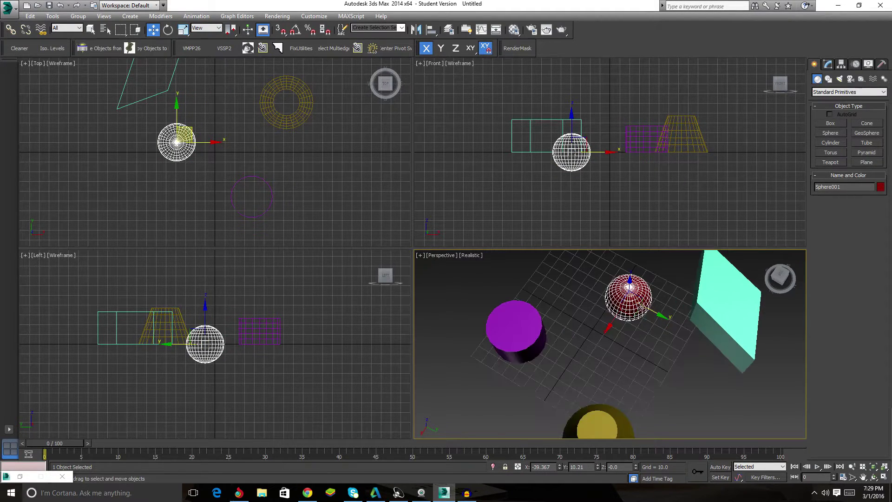
middle_click_drag(657, 314, 557, 320)
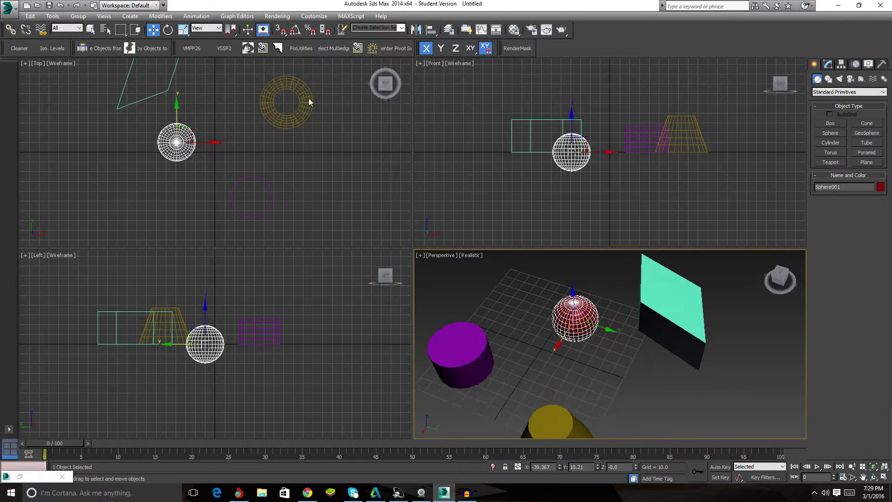
left_click(210, 28)
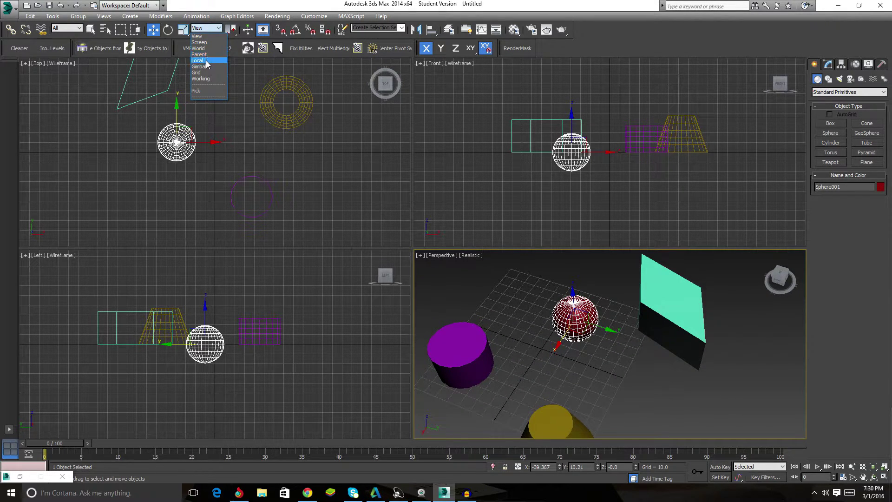
left_click(199, 54)
Compare rotate and scale gizmos on the box and sphere in Parent, then switch to Local
middle_click_drag(631, 322, 641, 307, "alt")
left_click(660, 283)
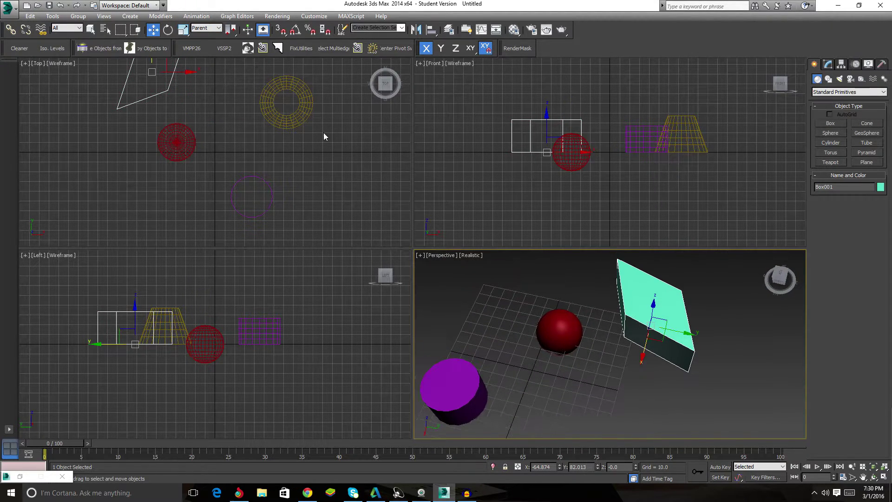
left_click(166, 31)
left_click(580, 339)
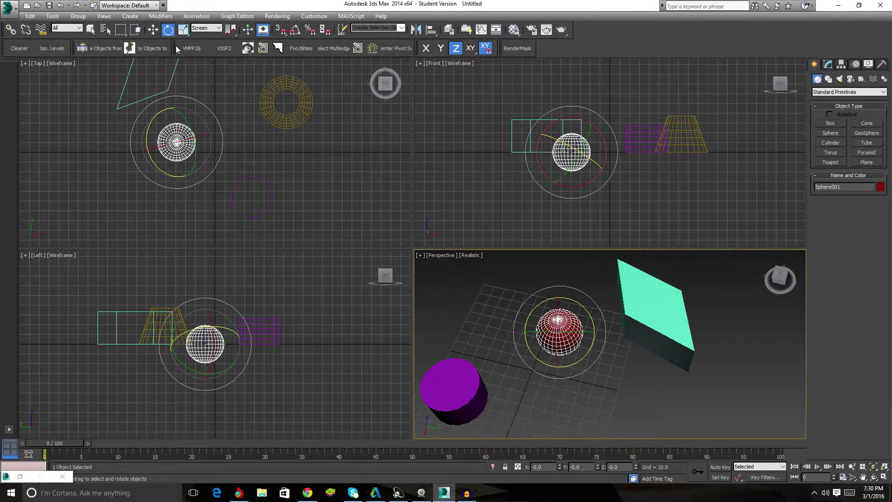
left_click(183, 29)
left_click(648, 322)
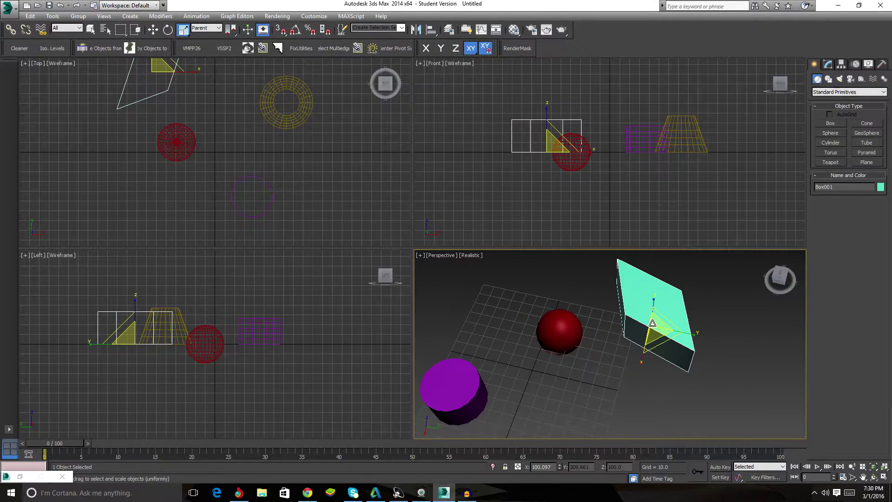
left_click(557, 322)
middle_click_drag(628, 343, 641, 298, "alt")
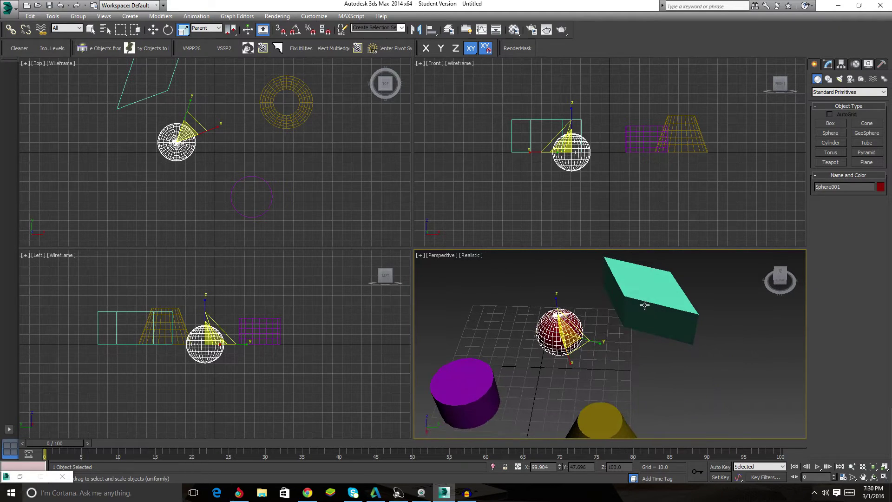
left_click(655, 302)
left_click(562, 328)
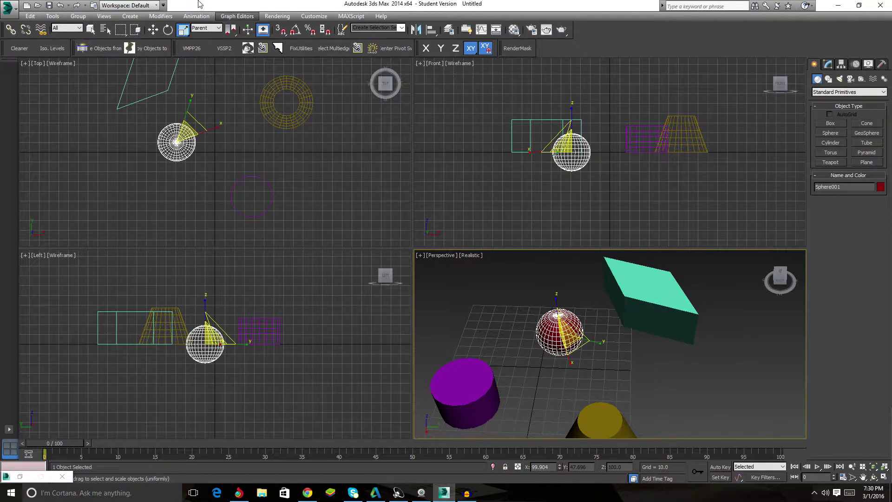
left_click(207, 28)
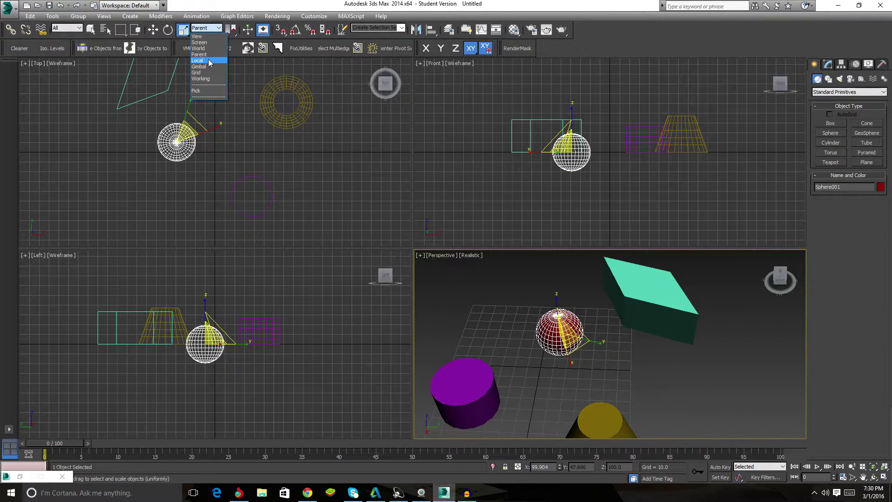
left_click(209, 61)
Drag out the base of a new box, Box002, on the grid beside the sphere
left_click(153, 29)
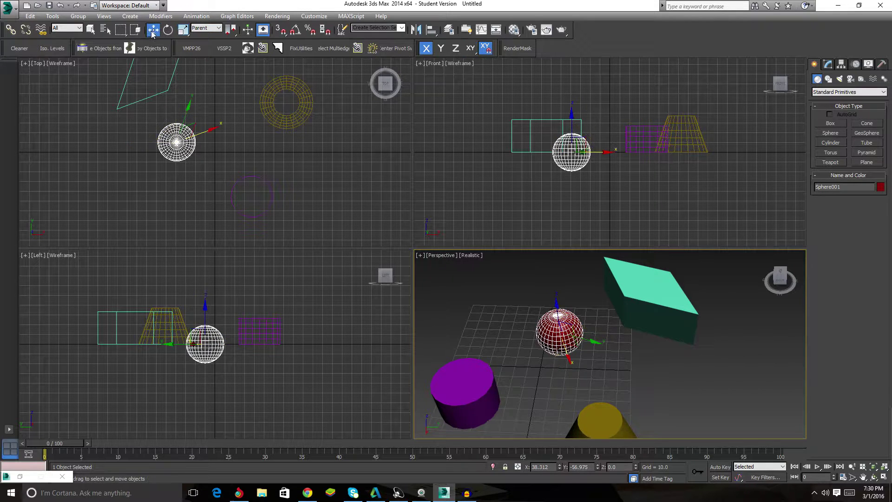
middle_click_drag(631, 319, 608, 297)
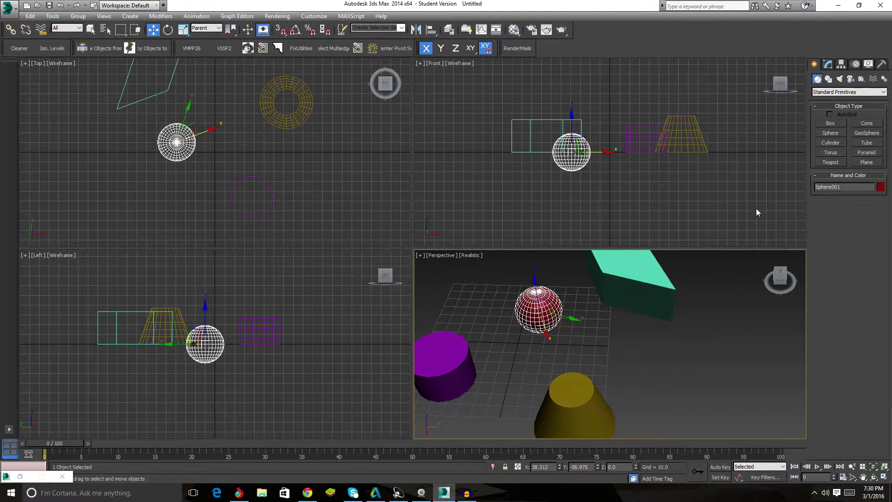
left_click(831, 123)
left_click_drag(582, 324, 650, 366)
Give Box002 a 46.549 height and rotate it about Z in View coordinates to about -57°
left_click(633, 325)
middle_click_drag(633, 325, 620, 358, "alt")
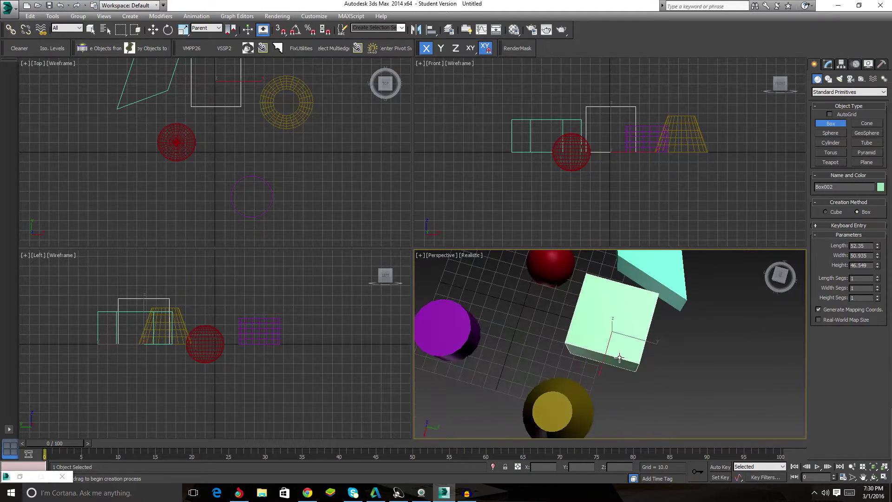
left_click(168, 29)
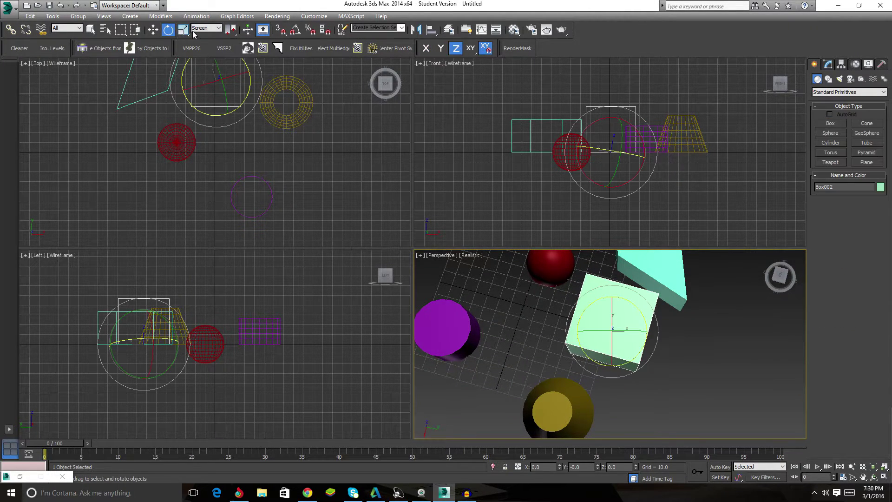
left_click(202, 30)
left_click(199, 37)
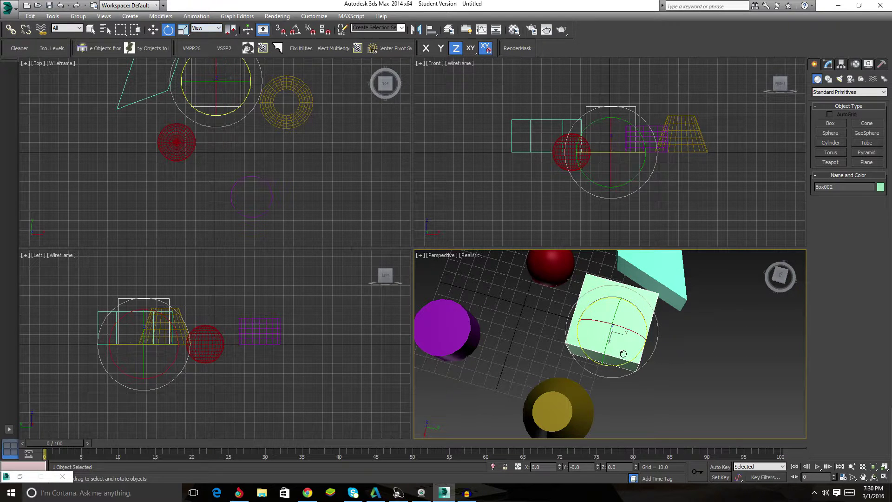
left_click_drag(623, 361, 573, 361)
middle_click_drag(640, 360, 666, 347, "alt")
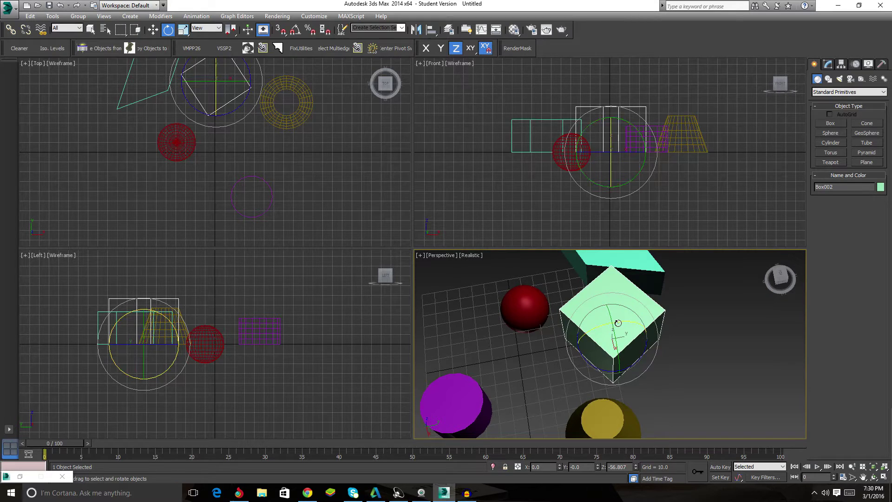
Maximize the Perspective view with Alt+W and nudge Box002 slightly across the ground
left_click(153, 29)
middle_click_drag(651, 321, 660, 327, "alt")
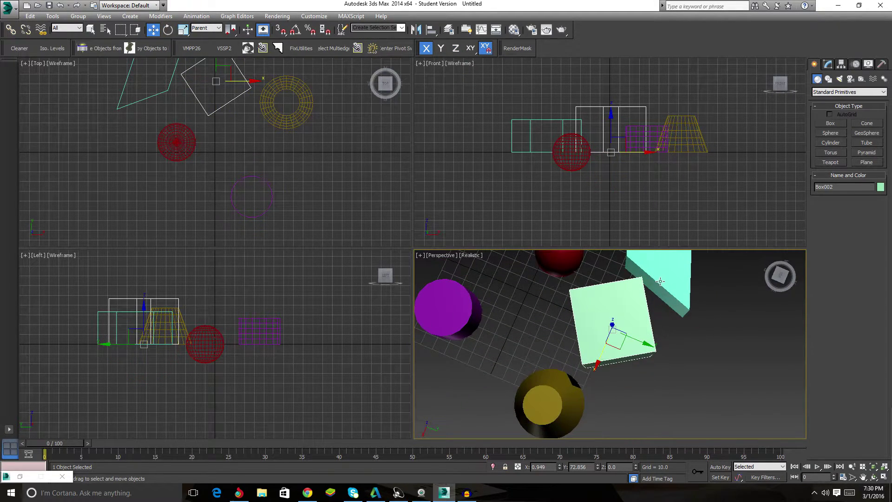
middle_click_drag(656, 280, 489, 256, "alt")
key("alt+w")
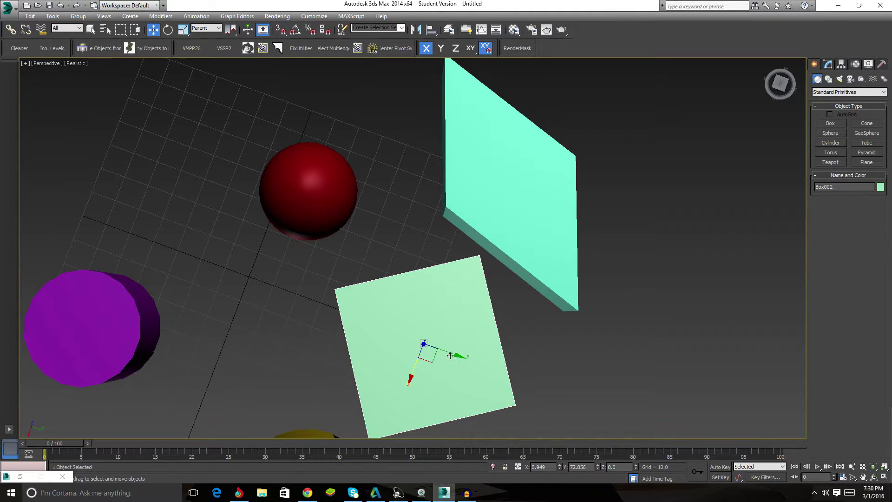
left_click_drag(429, 352, 428, 339)
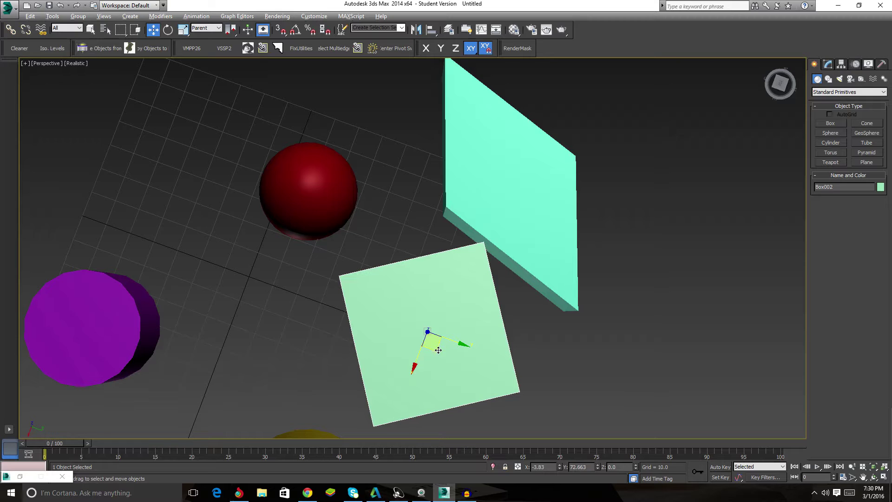
key("alt+w")
Maximize the Top view and switch the reference coordinate system to Screen
middle_click_drag(248, 110, 306, 165)
key("alt+w")
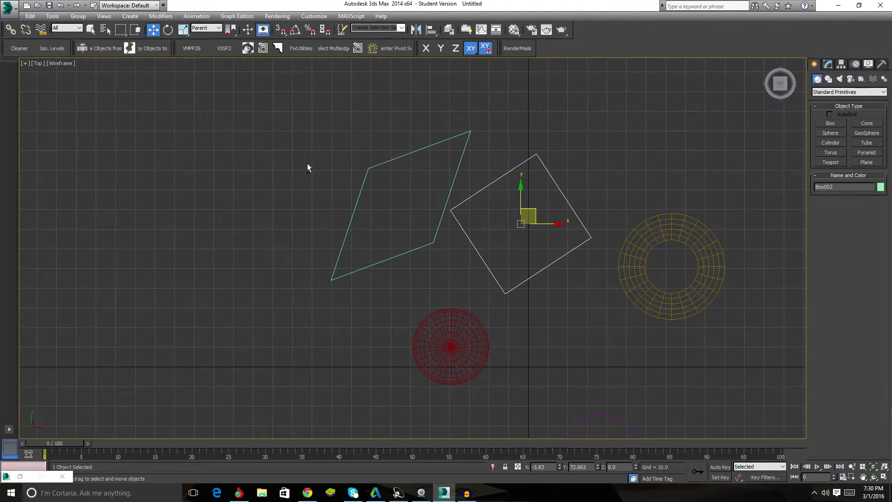
middle_click_drag(470, 233, 430, 253)
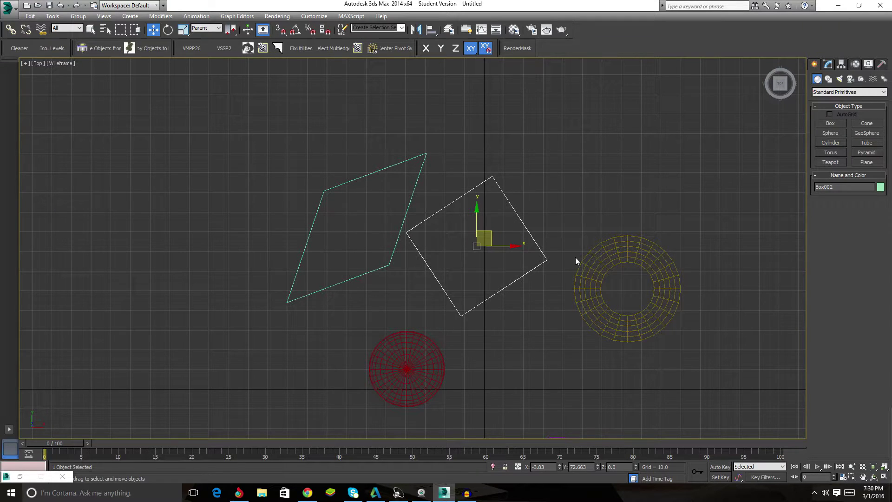
left_click(210, 28)
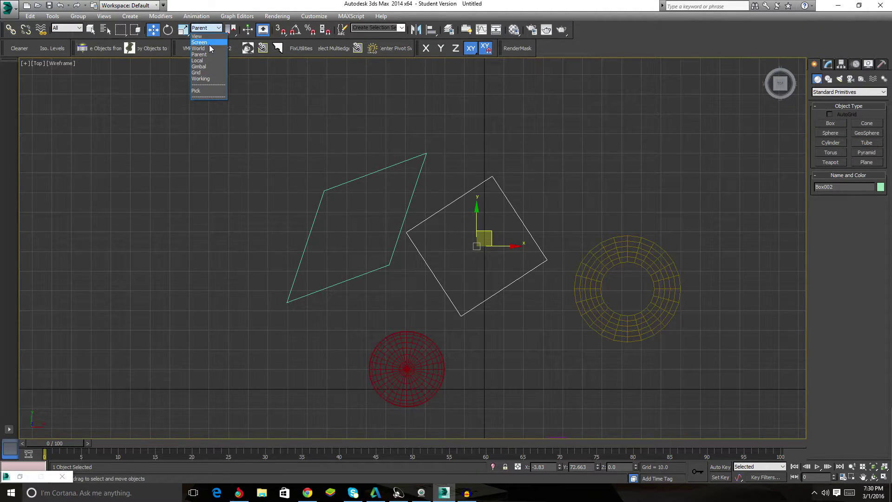
left_click(209, 41)
middle_click_drag(564, 251, 497, 203, "alt")
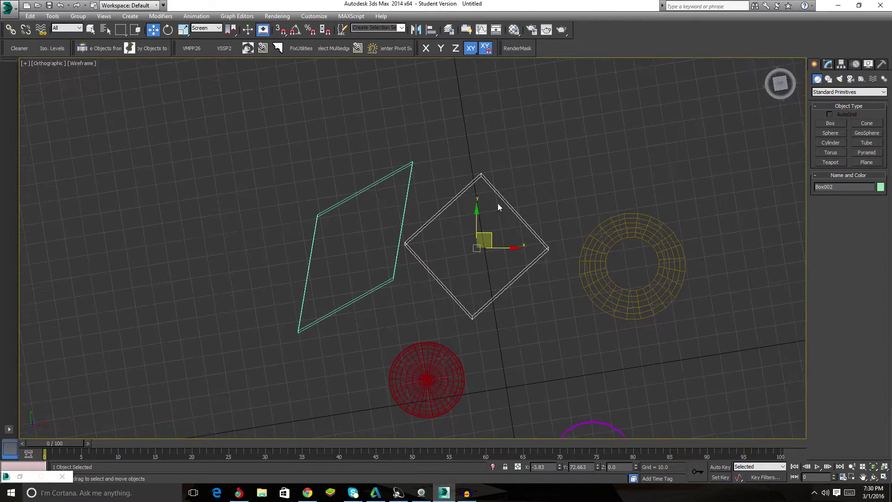
Switch the reference coordinate system to World and tilt the view slightly
left_click(214, 28)
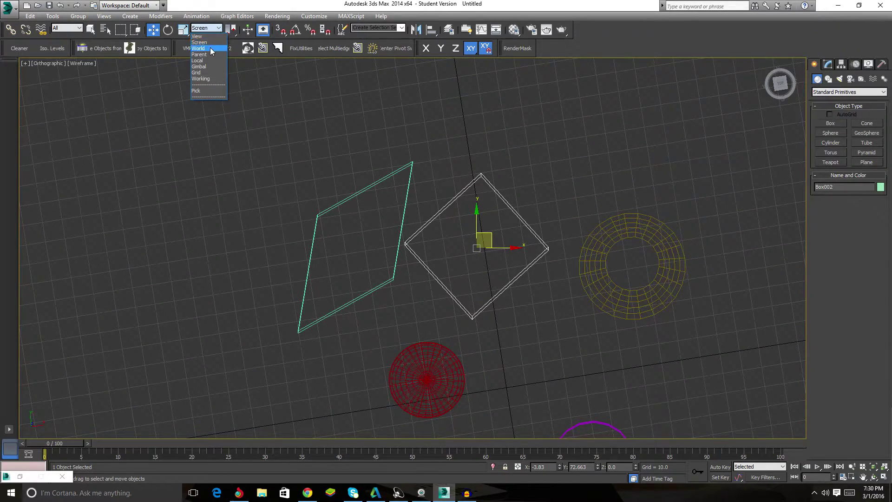
left_click(210, 48)
middle_click_drag(510, 260, 527, 266, "alt")
left_click(196, 16)
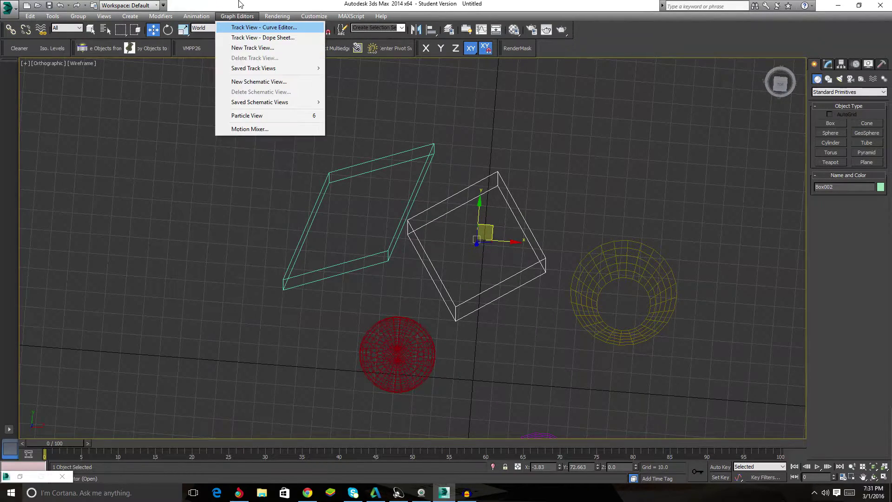
left_click(210, 27)
left_click(209, 27)
Set the reference coordinate system back to Parent and switch to the Top view
left_click(204, 54)
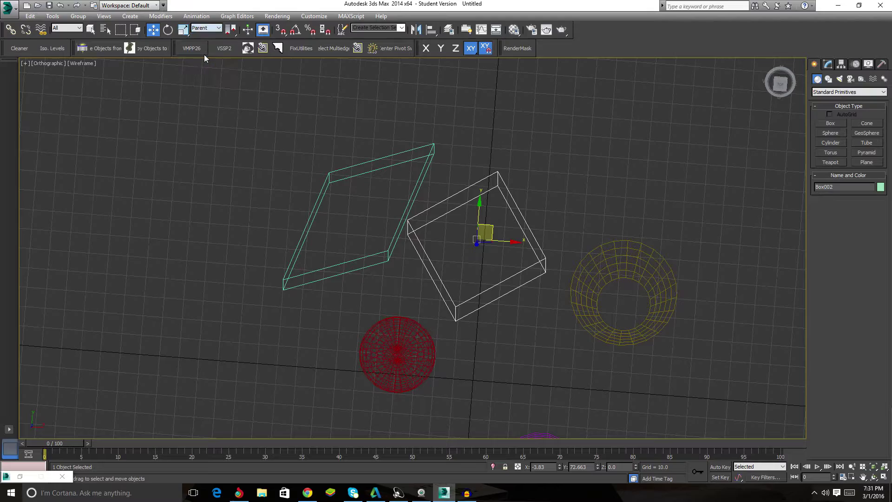
middle_click_drag(565, 267, 479, 242, "alt")
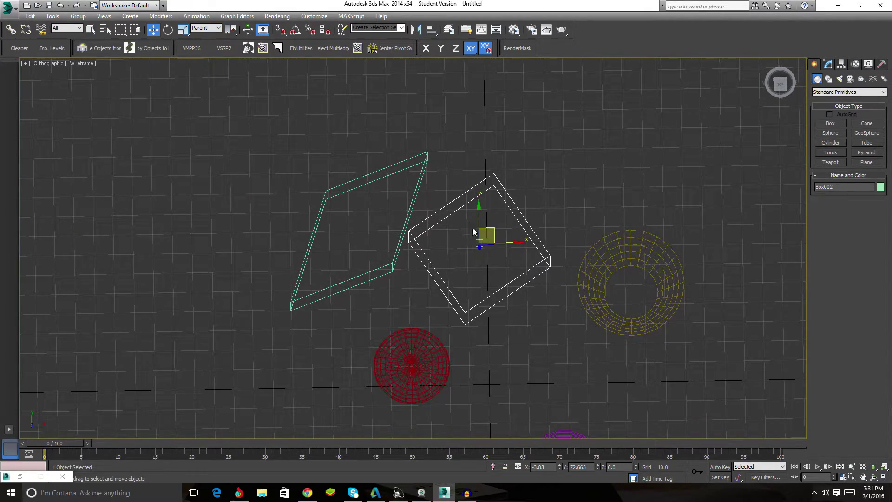
key("t")
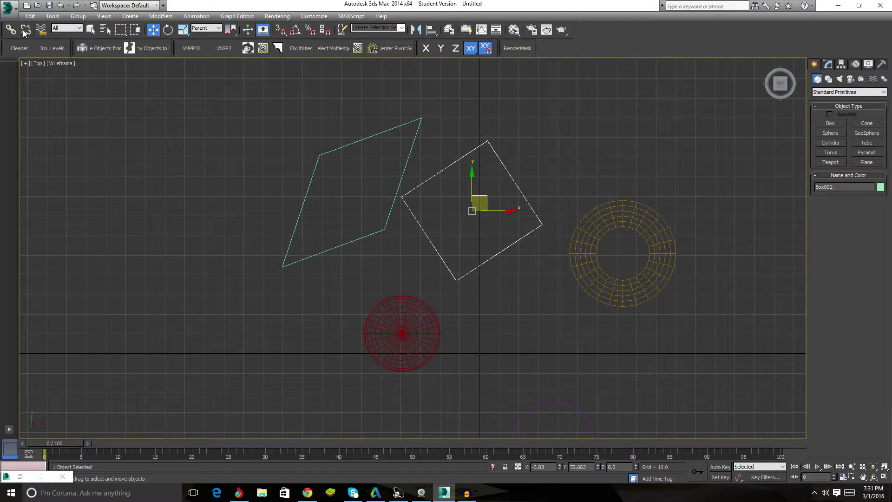
Link the white box to the cyan box, then undo that link with Ctrl+Z
left_click(10, 29)
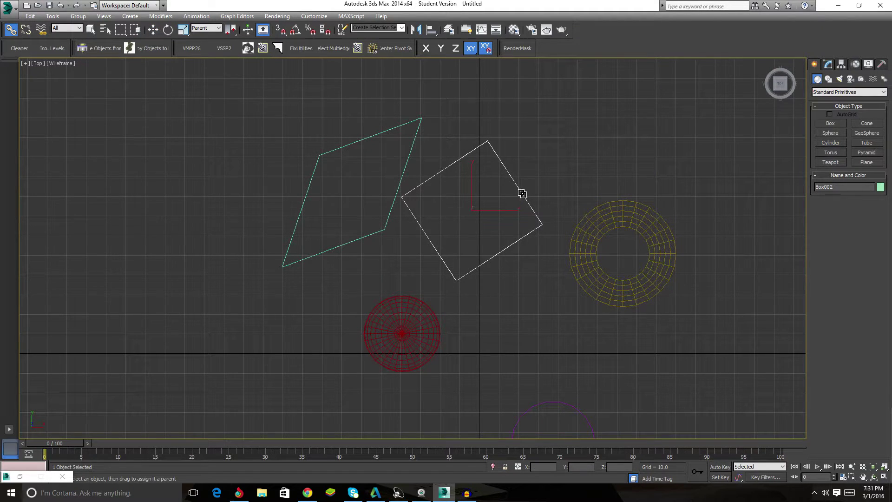
left_click_drag(522, 193, 412, 148)
key("w")
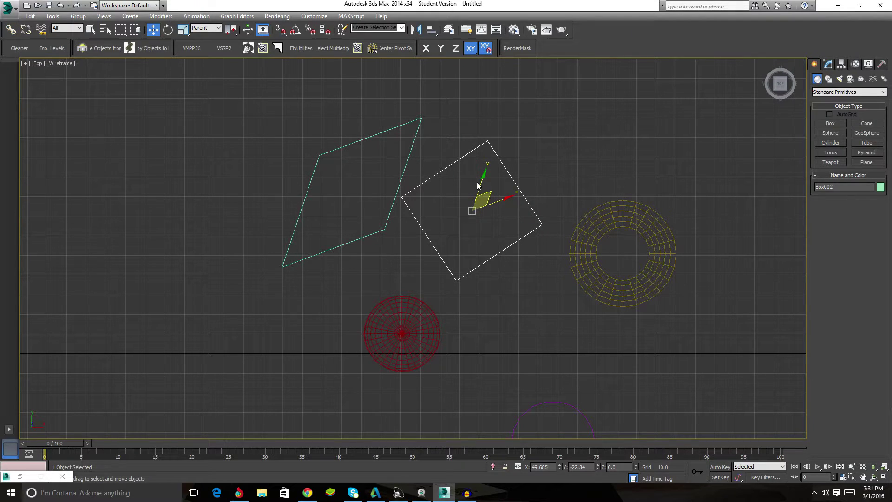
key("ctrl+z")
left_click(220, 28)
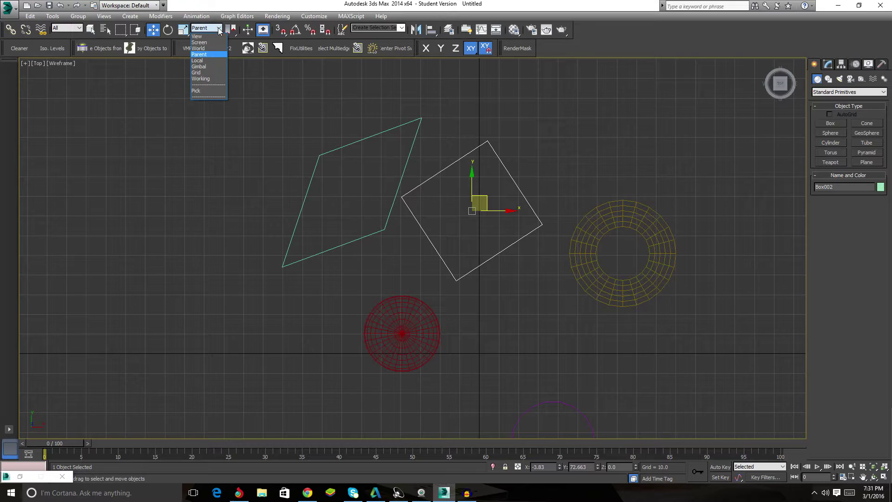
Move Box002 along its local Y axis, then upward in View coordinates
left_click(213, 60)
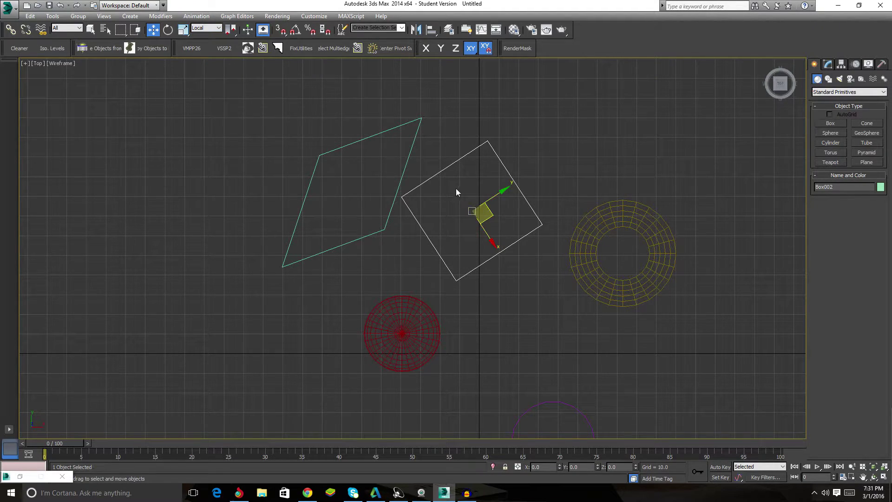
left_click_drag(500, 196, 544, 279)
left_click(203, 27)
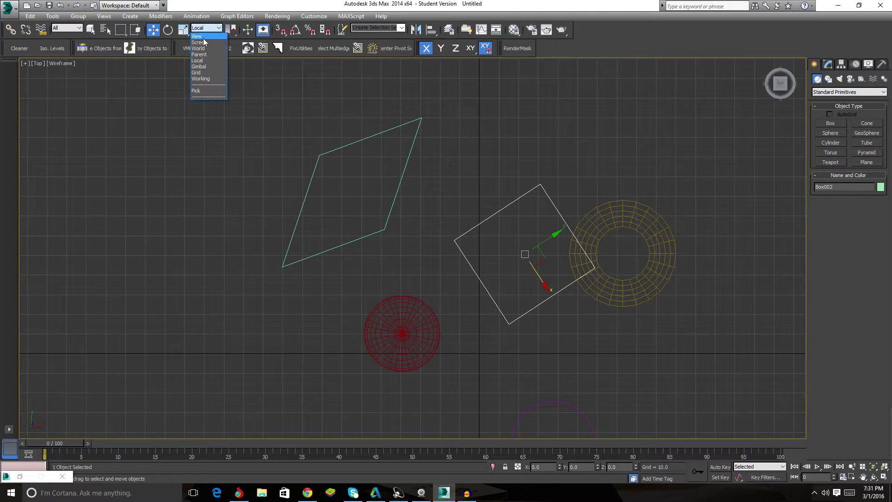
left_click(200, 34)
left_click_drag(526, 218, 447, 195)
Rotate Box002 about 39° about Z in View, then about its local Z axis
left_click(167, 30)
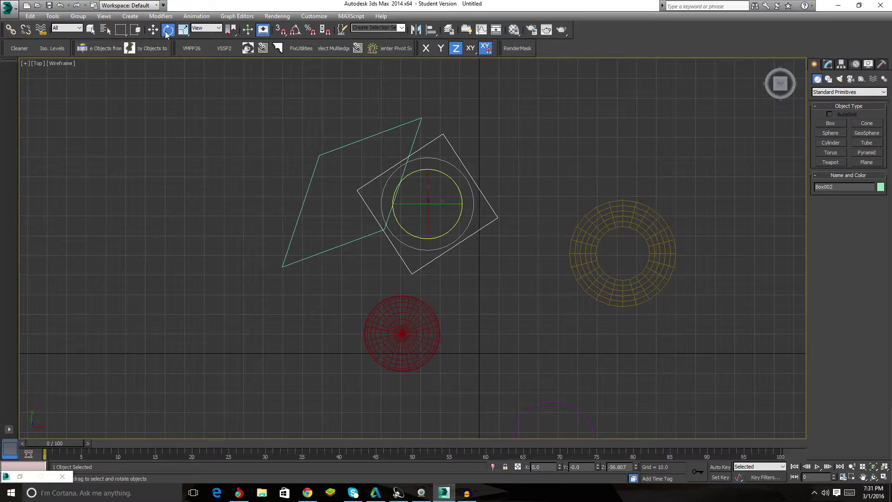
left_click(207, 28)
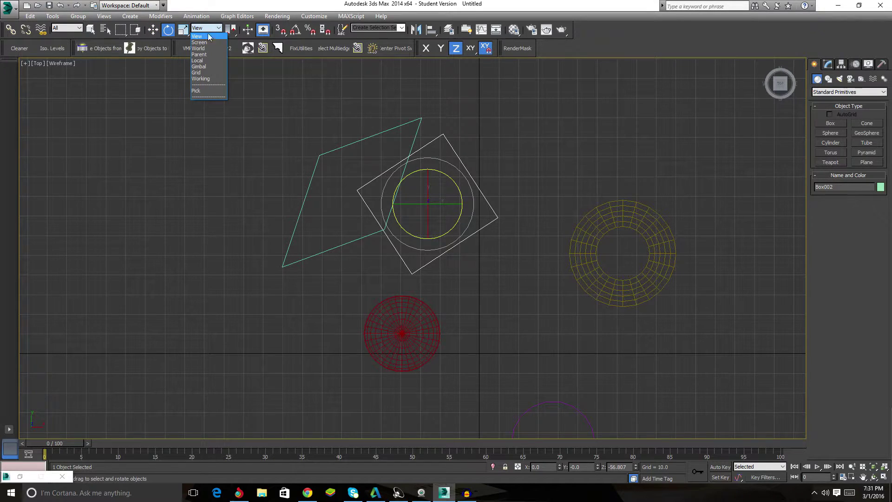
left_click(450, 186)
left_click_drag(453, 180, 427, 153)
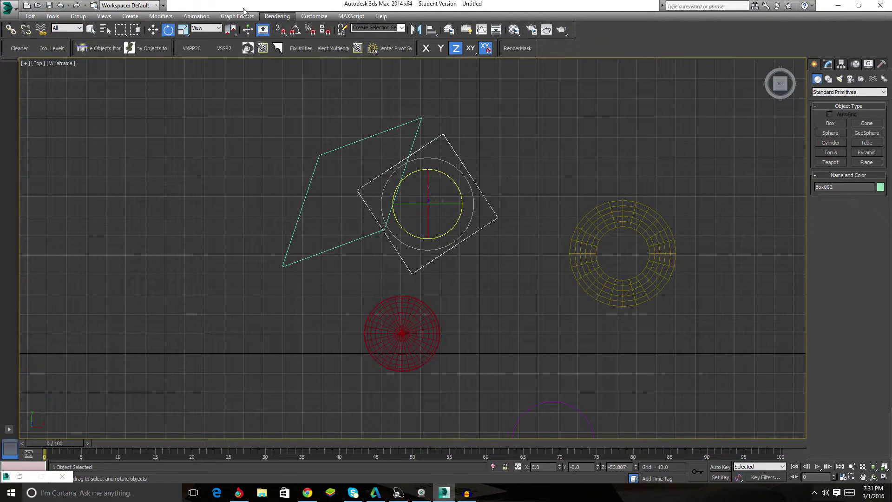
left_click(209, 29)
left_click(211, 60)
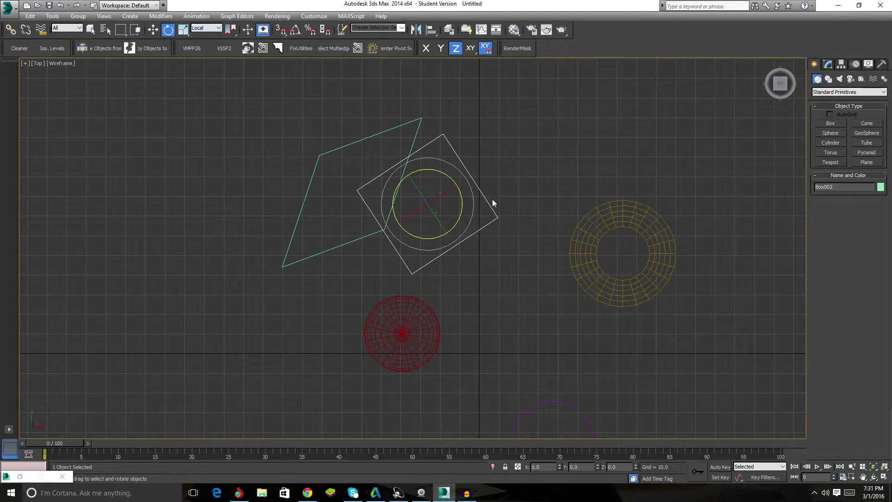
left_click_drag(439, 171, 409, 149)
Move the white box in Local coordinates toward the cyan box
left_click(155, 33)
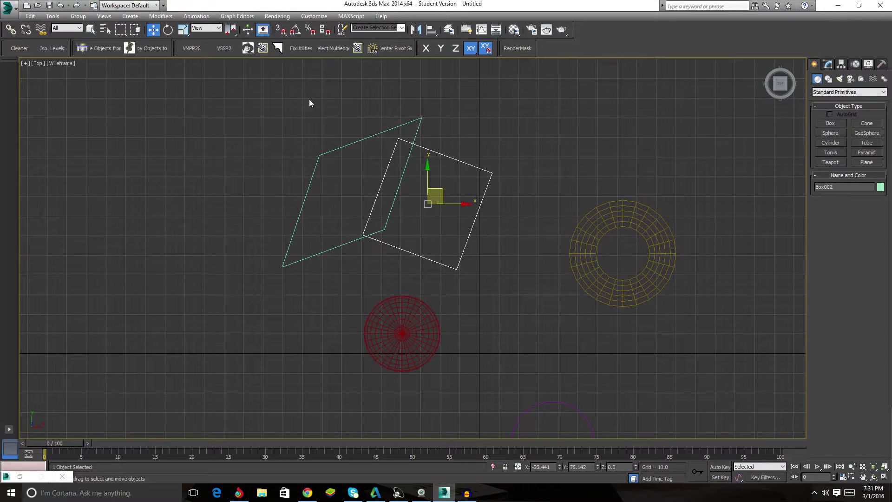
left_click(204, 29)
left_click(207, 59)
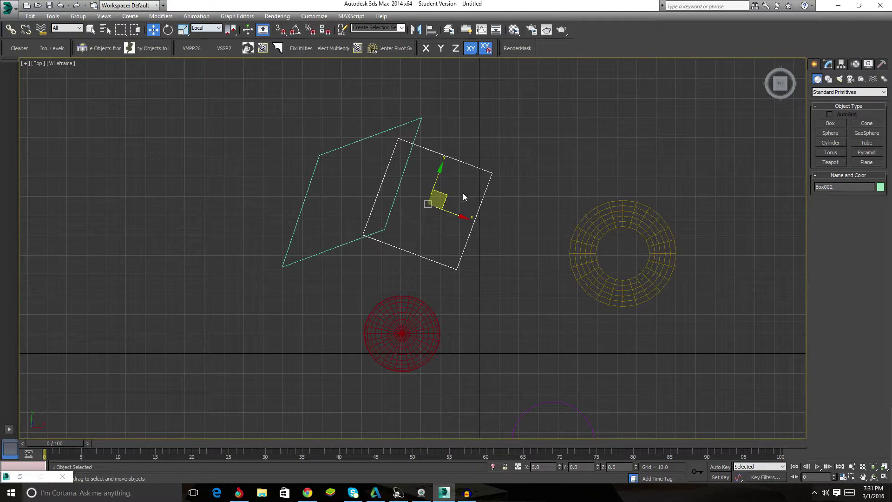
left_click_drag(445, 192, 477, 200)
Rotate the white box slightly so its edge lines up against the cyan box
left_click(167, 29)
left_click(153, 29)
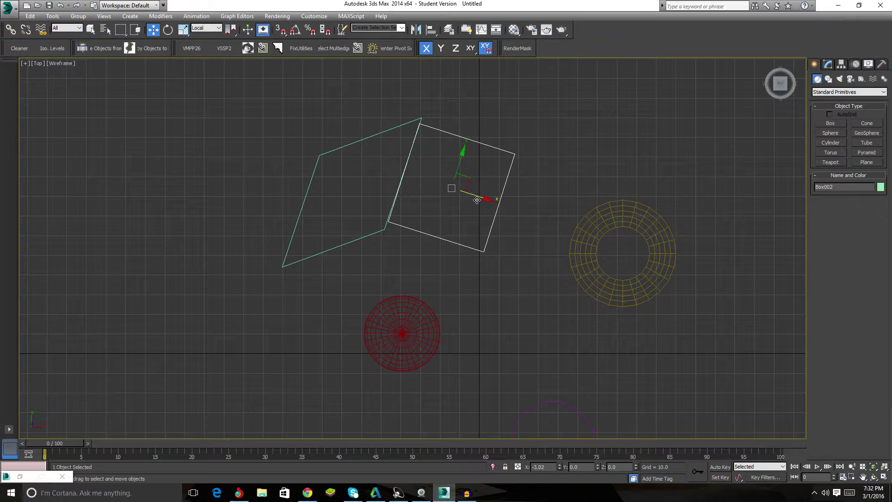
key("e")
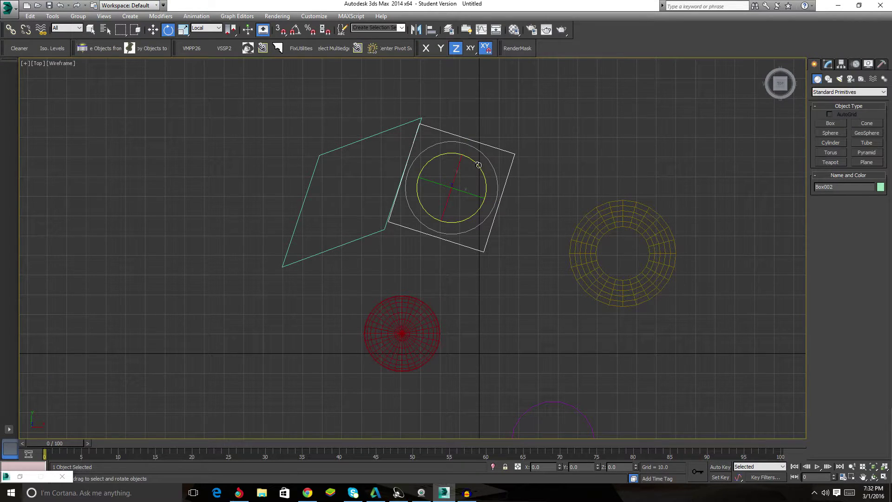
left_click_drag(478, 165, 479, 166)
left_click(527, 254)
scroll(465, 213, "up", 6)
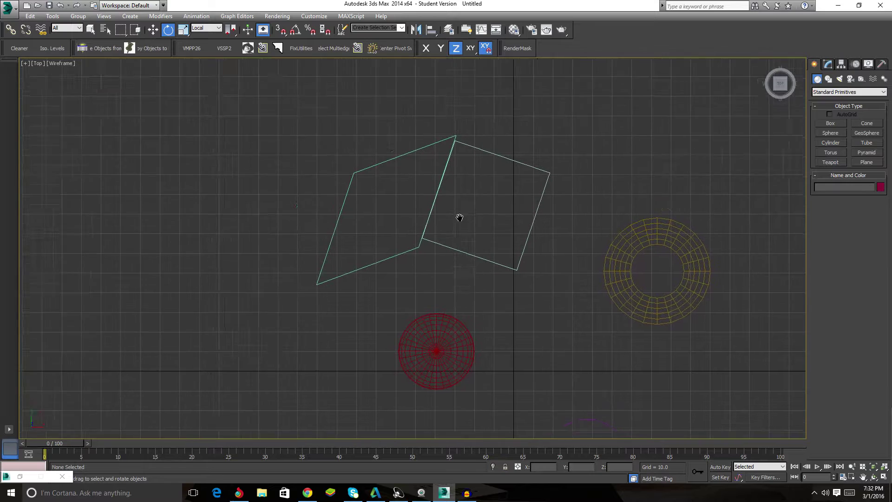
left_click(514, 108)
scroll(514, 110, "up", 2)
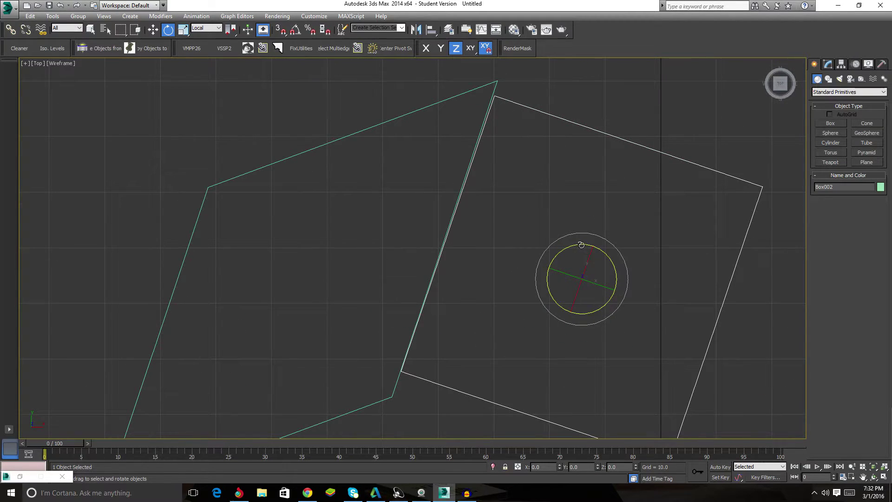
left_click_drag(581, 244, 581, 244)
left_click(184, 30)
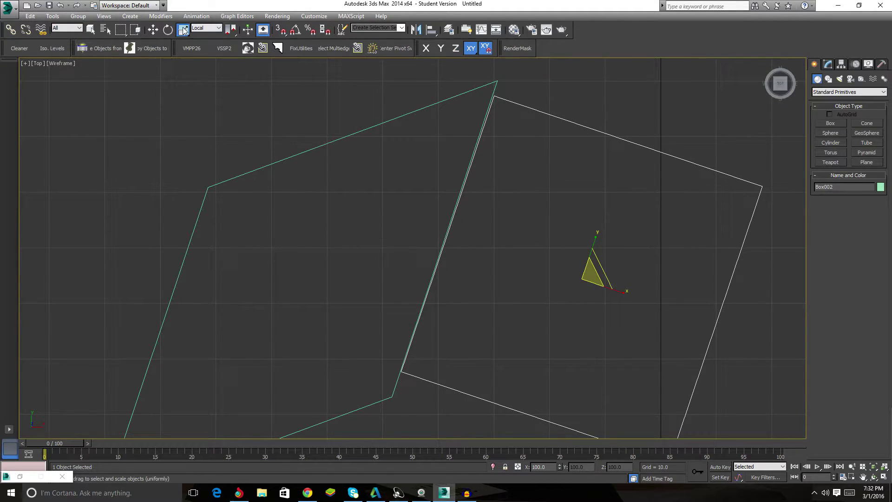
Try scaling Box002 along Y in View coordinates, then cancel the scale
left_click(207, 28)
left_click(197, 59)
middle_click_drag(659, 266, 608, 273)
scroll(608, 274, "down", 3)
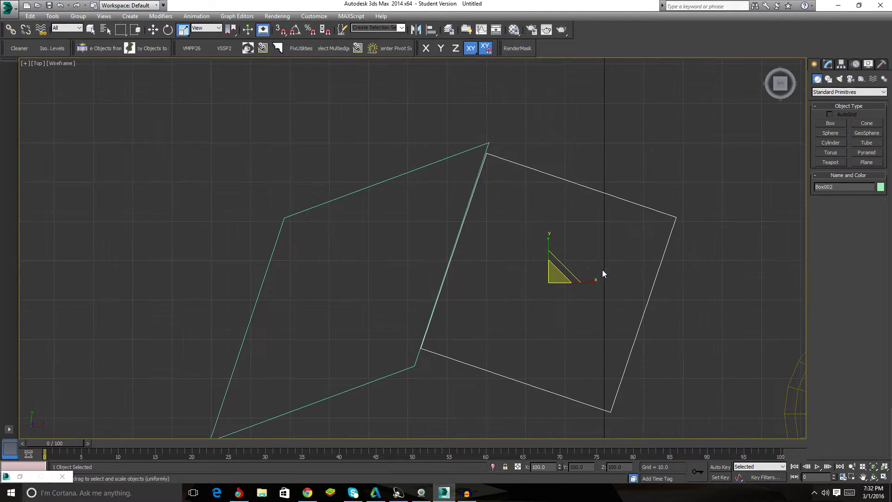
left_click_drag(553, 250, 547, 222)
right_click(547, 221)
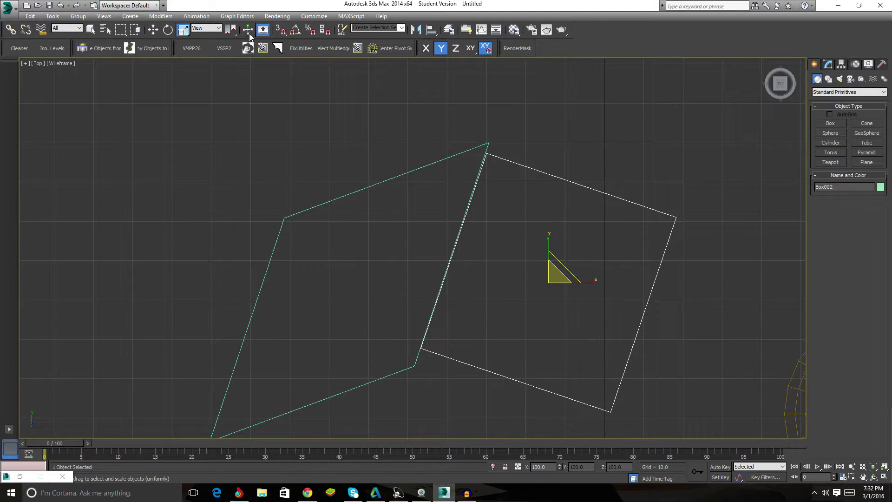
left_click(196, 15)
left_click(223, 16)
Scale Box002 along its local Y axis in Local coordinates to roughly 96%
left_click(207, 28)
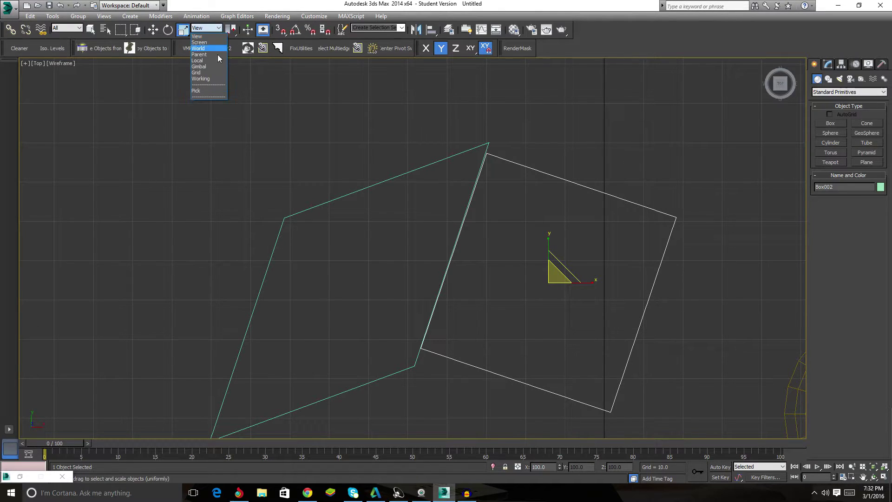
left_click(216, 61)
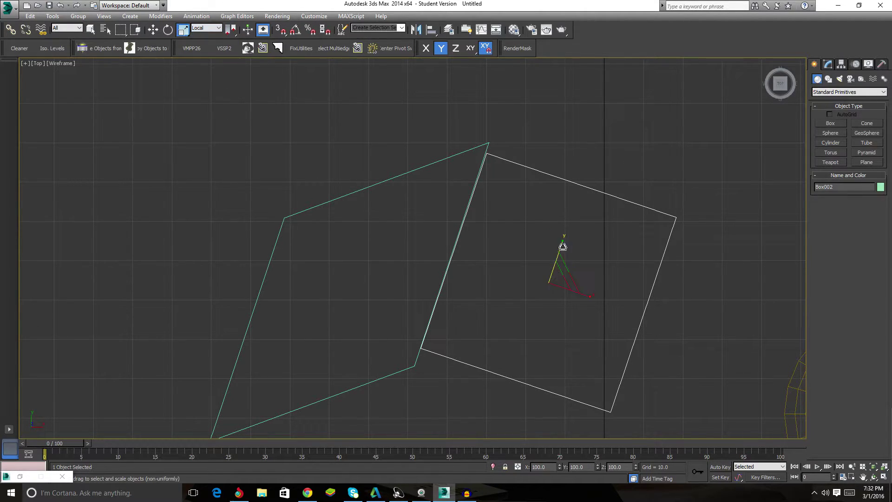
mouse_move(561, 247)
left_mouse_down()
mouse_move(564, 233)
mouse_move(558, 260)
left_mouse_up()
key("w")
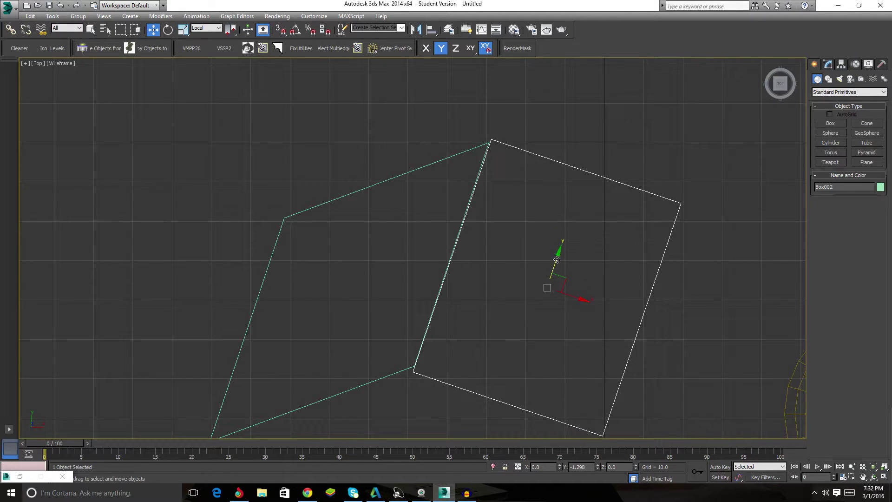
left_click(212, 28)
left_click(183, 30)
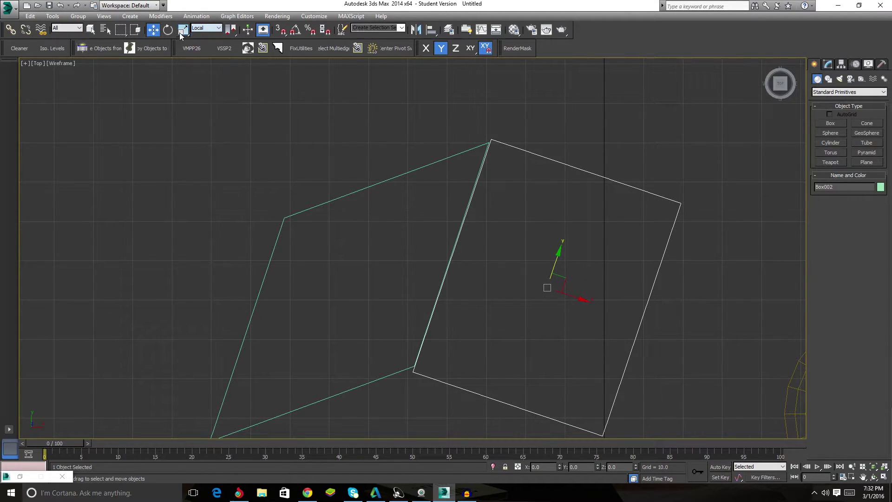
left_click(182, 29)
left_click_drag(565, 255, 566, 248)
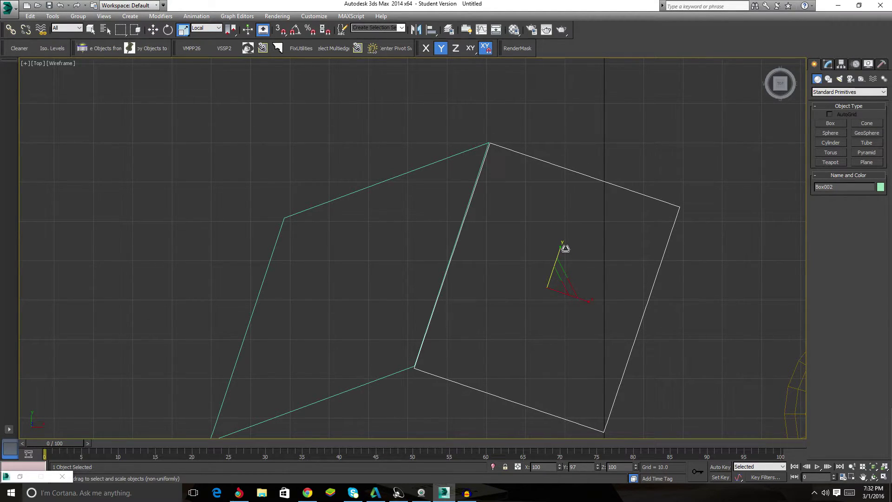
left_click_drag(566, 249, 557, 257)
Zoom out and recentre the view on the boxes, torus and sphere
left_click(156, 31)
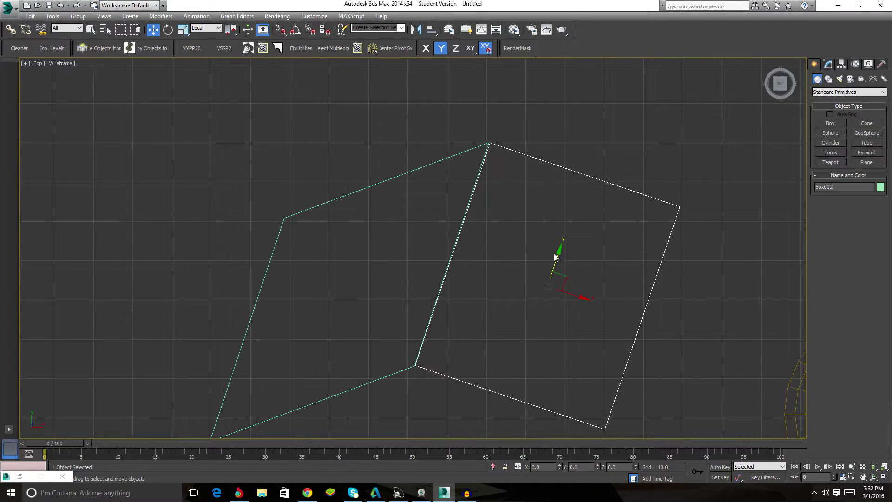
scroll(557, 306, "down", 5)
middle_click_drag(558, 305, 504, 286)
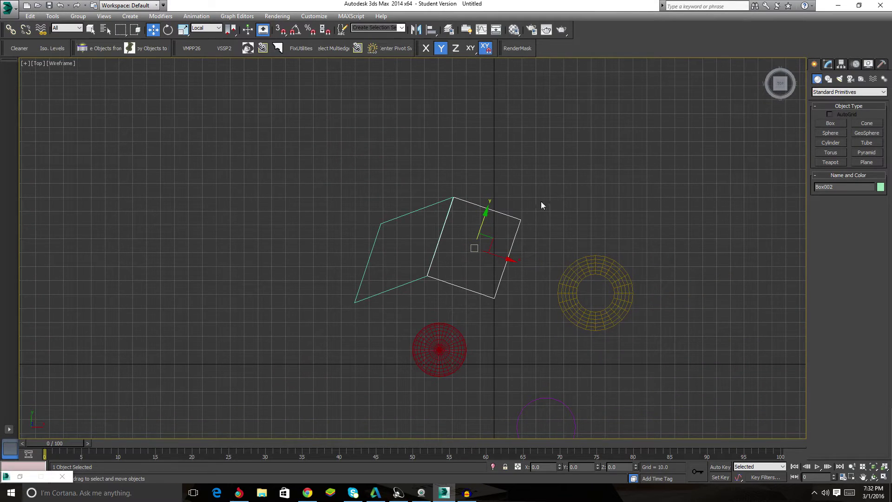
Select Box001 and check the reference coordinate list, keeping Local
left_click(541, 201)
left_click(426, 207)
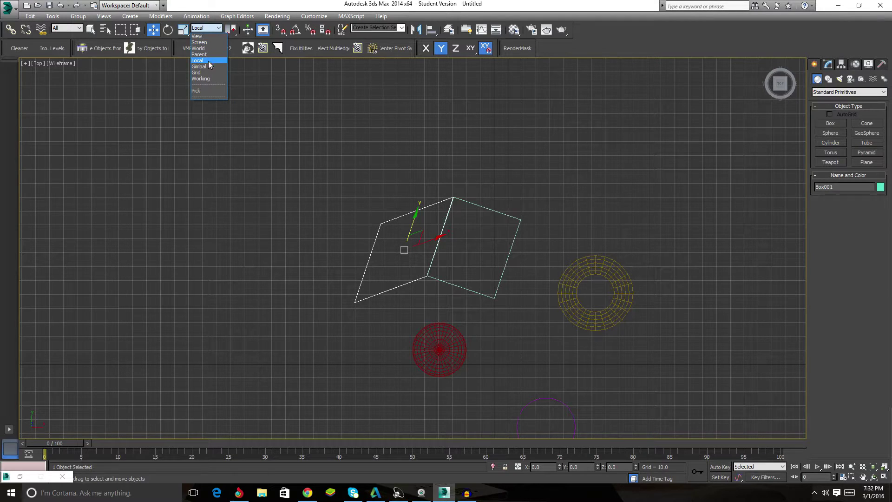
left_click(207, 60)
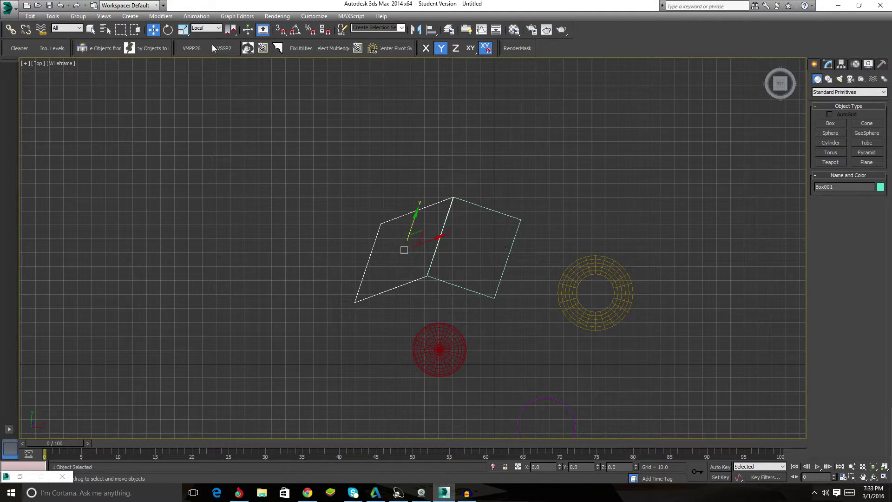
left_click(208, 29)
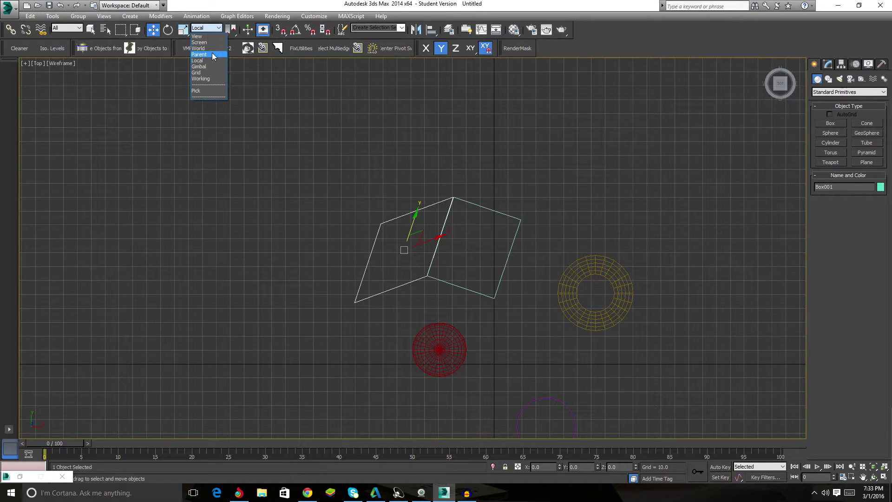
left_click(14, 29)
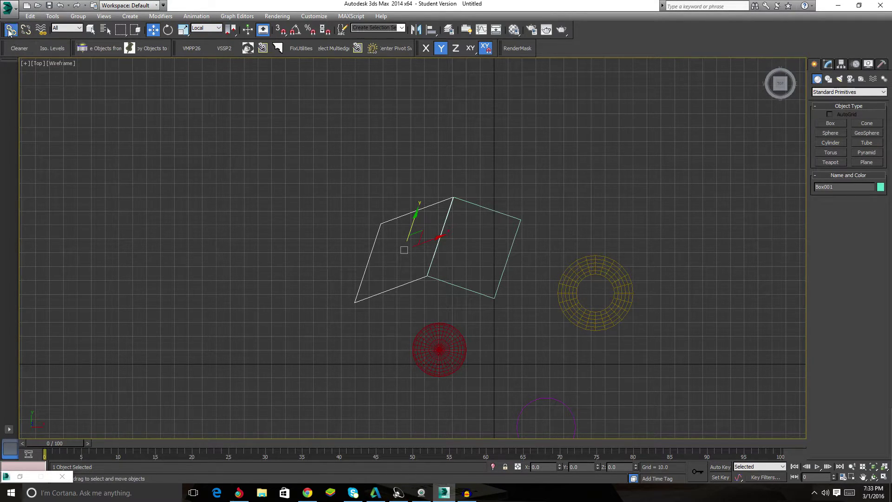
With Select and Link, make Box002 a child of Box001
left_click(9, 31)
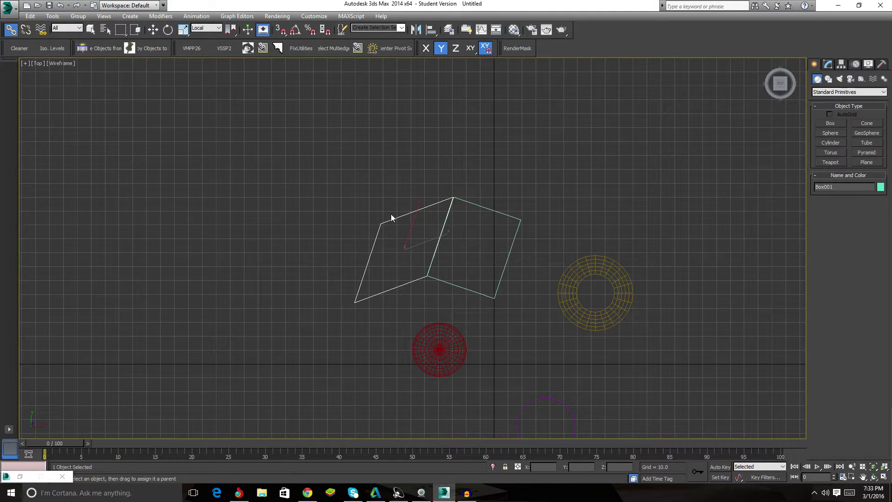
left_click_drag(392, 216, 512, 245)
left_click(512, 245)
left_click(153, 30)
left_click(413, 210)
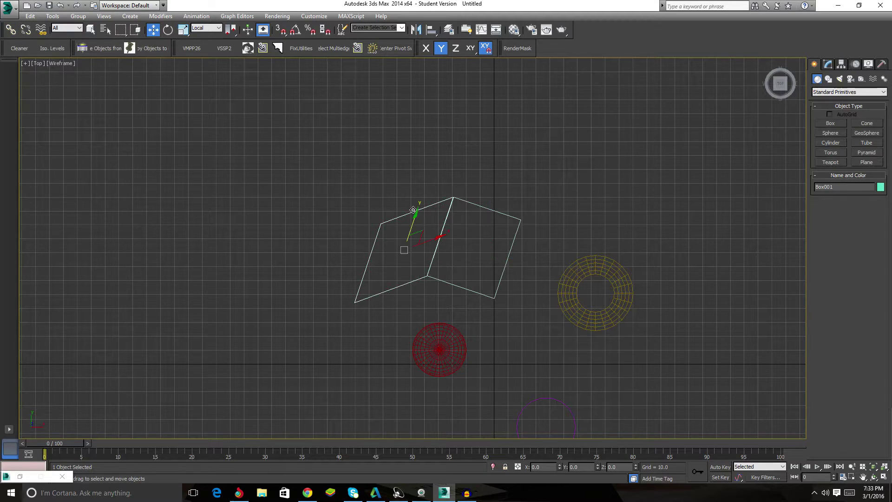
left_click(10, 30)
left_click(504, 266)
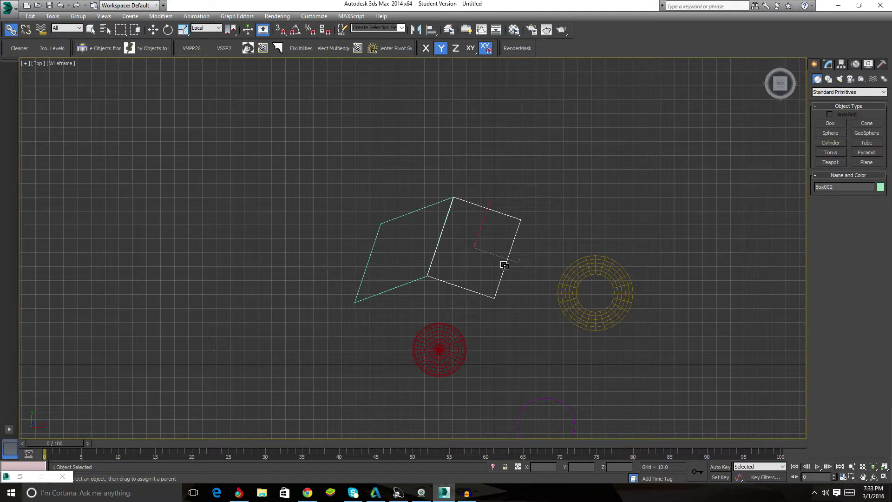
left_click_drag(406, 217, 406, 216)
Shift-clone Box001 along X into Box003 and move it along Y beside Box002
left_click(153, 30)
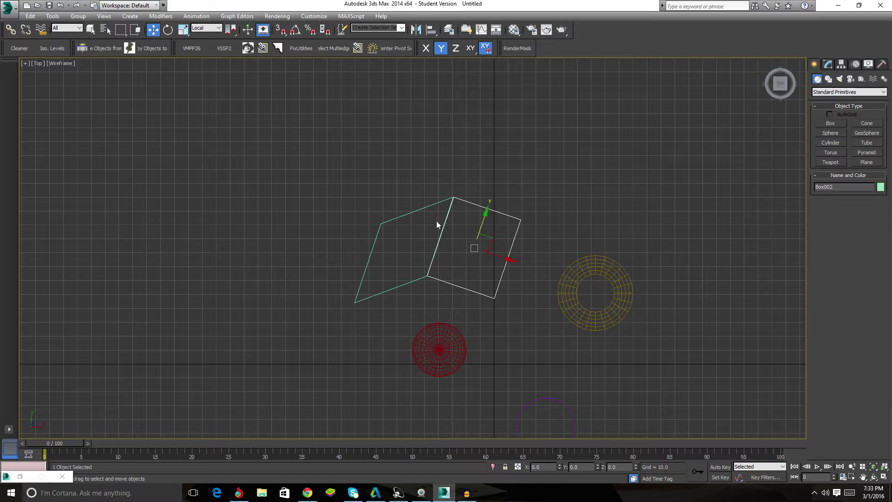
left_click(415, 213)
left_click_drag(437, 238, 567, 259, "shift")
left_click(446, 285)
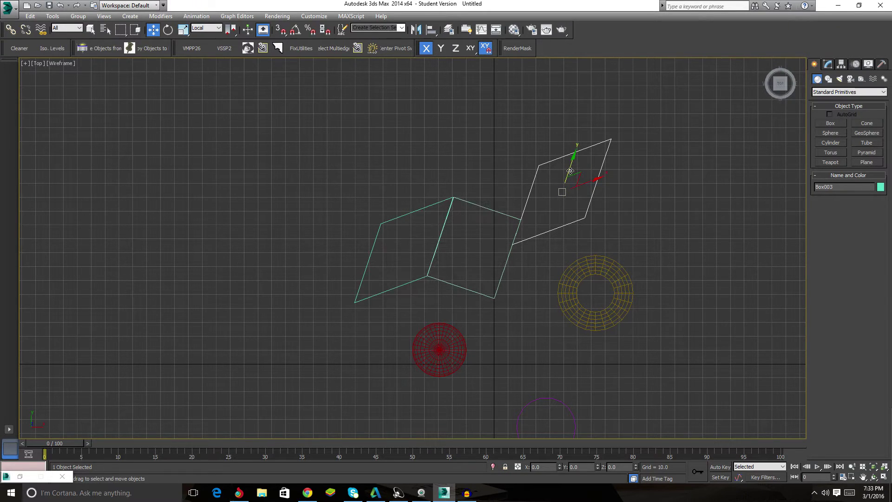
left_click_drag(575, 161, 533, 233)
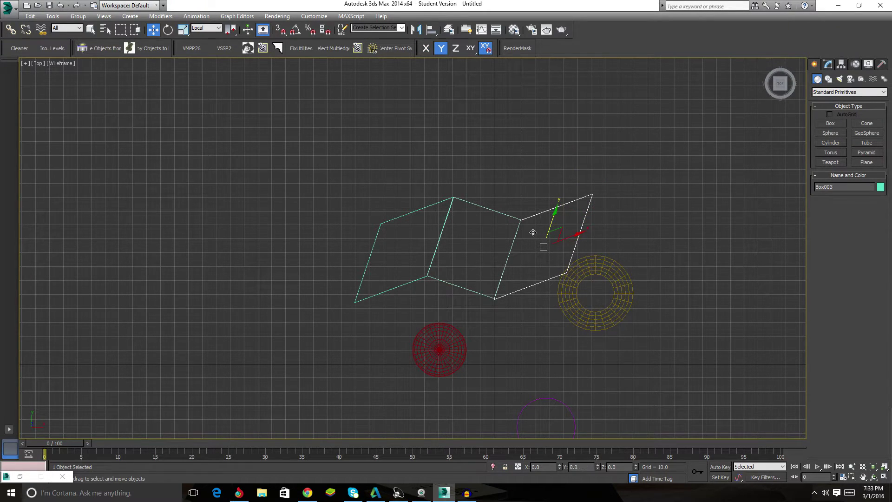
left_click(606, 237)
middle_click_drag(606, 237, 570, 289)
scroll(683, 285, "down", 2)
scroll(683, 284, "up", 2)
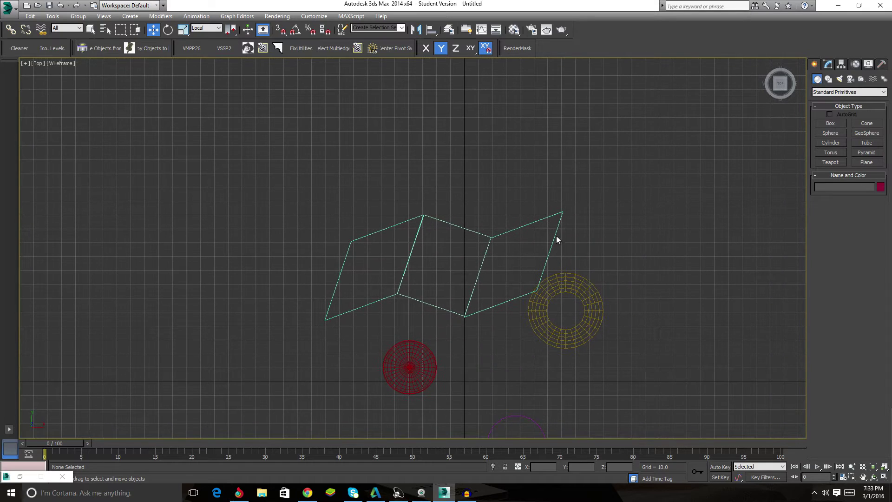
Set the reference coordinate system to Gimbal
left_click(199, 29)
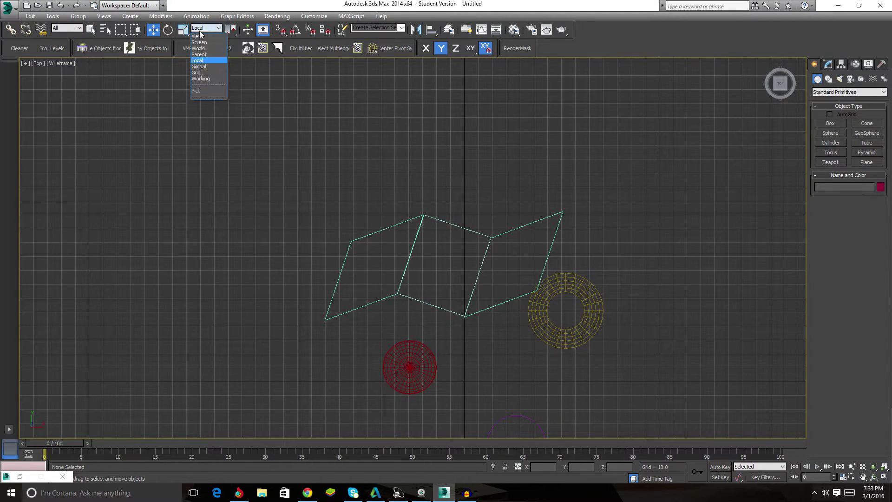
left_click(210, 66)
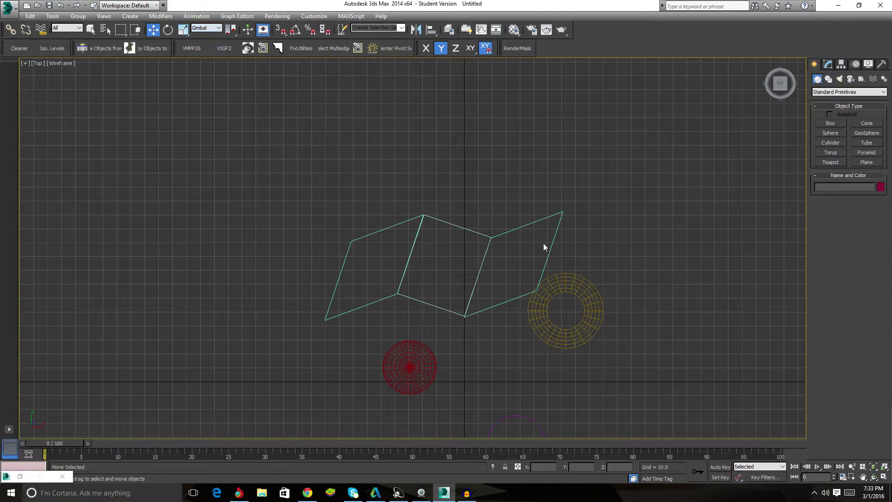
middle_click_drag(543, 243, 462, 193)
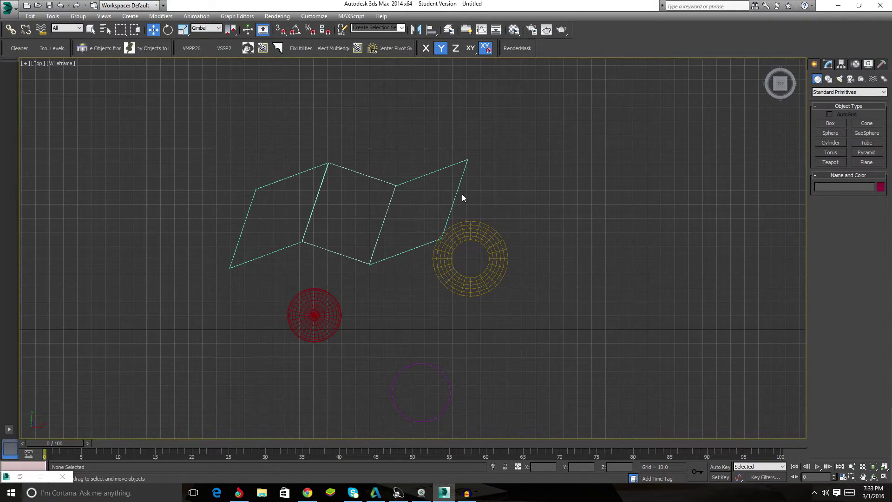
Select Cone001 and expand its Rotation : Euler XYZ controller into X, Y and Z Rotation tracks
left_click(482, 227)
middle_click_drag(574, 266, 566, 254)
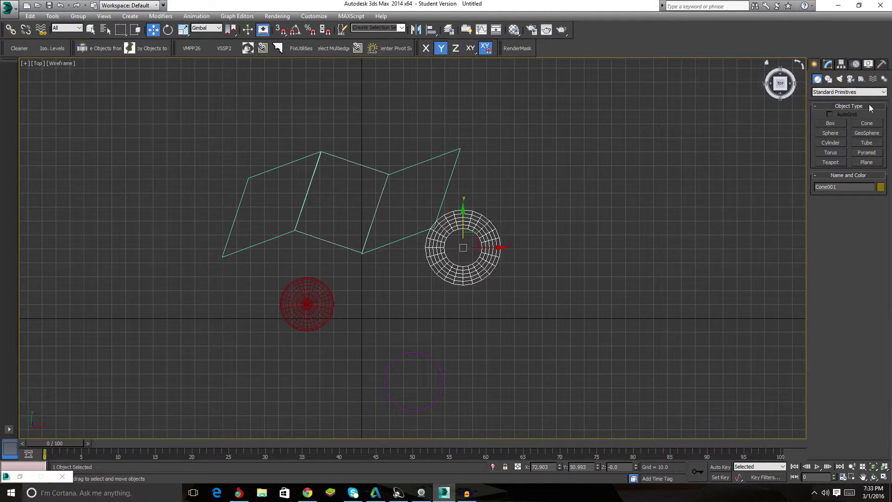
left_click(856, 65)
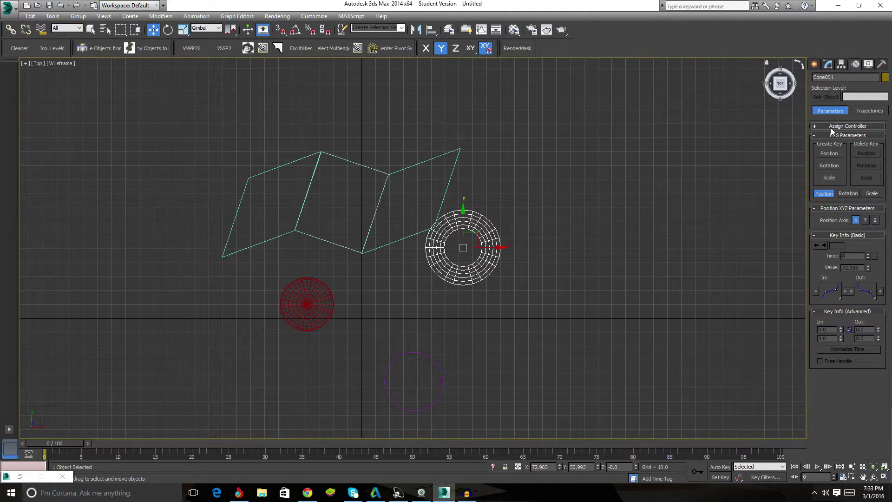
left_click(831, 126)
left_click(826, 162)
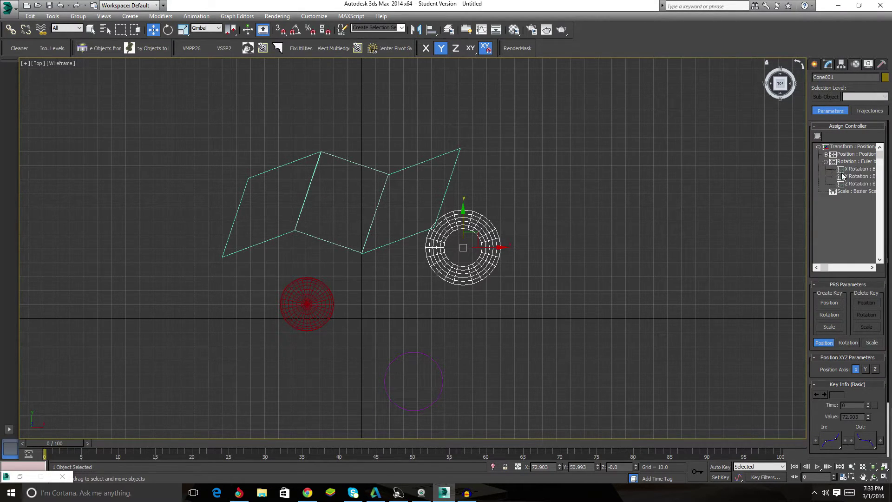
left_click(859, 177)
left_click(859, 184)
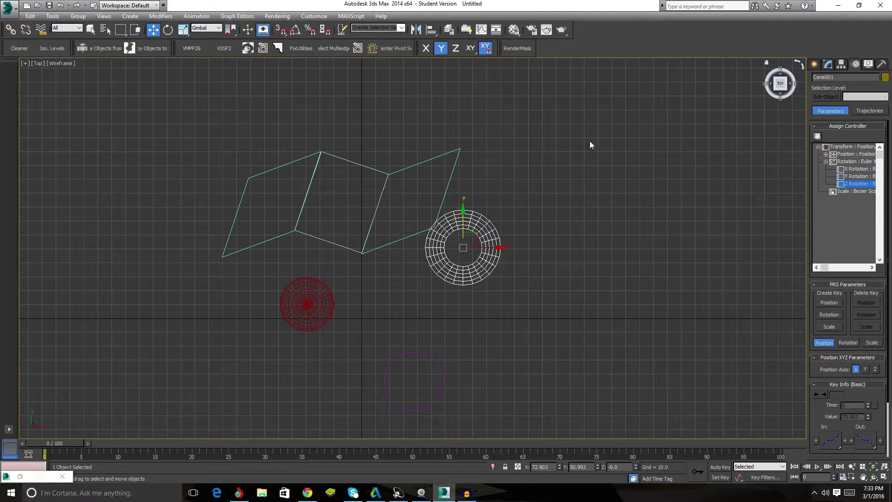
Set reference coordinates to Grid and restore the four-viewport layout with Alt+W
left_click(200, 29)
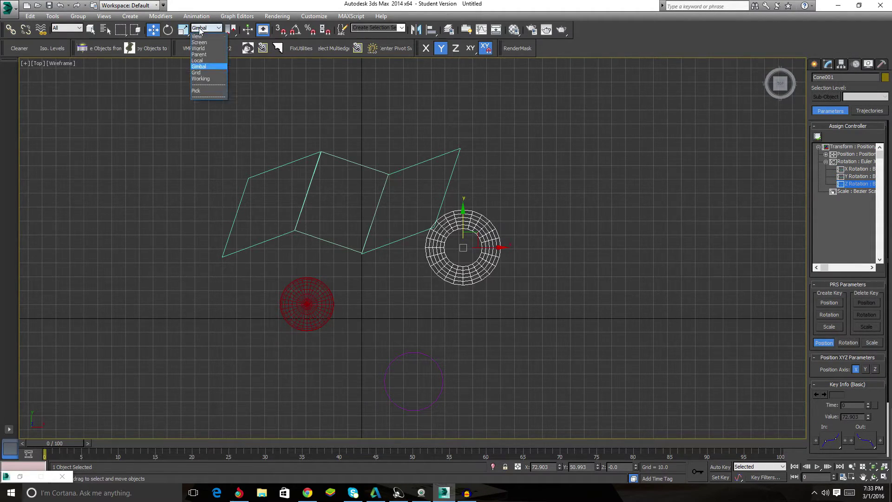
left_click(196, 72)
middle_click_drag(600, 295, 655, 285)
key("alt+w")
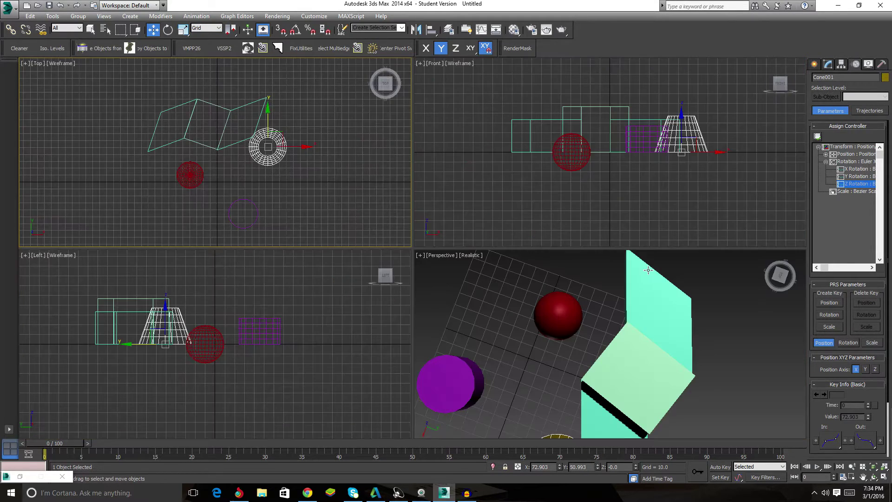
middle_click_drag(586, 377, 669, 330, "alt")
Select the sphere and move it within the XY plane
left_click(604, 288)
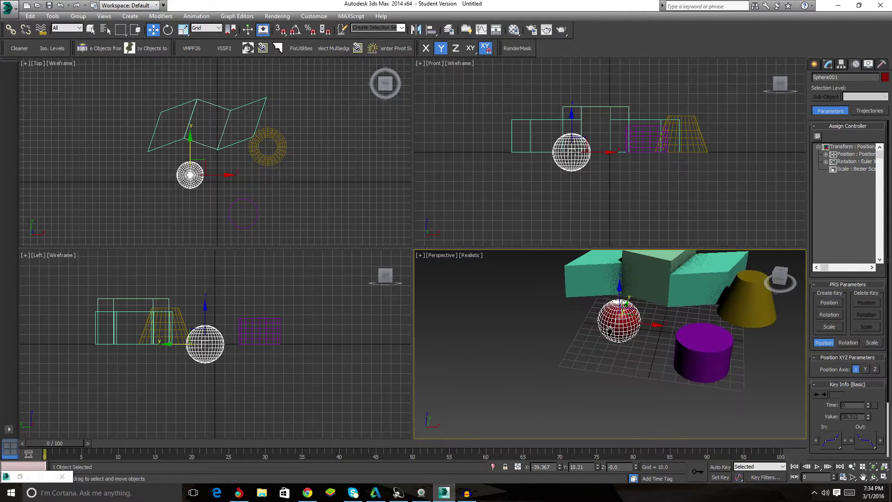
middle_click_drag(549, 204, 612, 420, "alt")
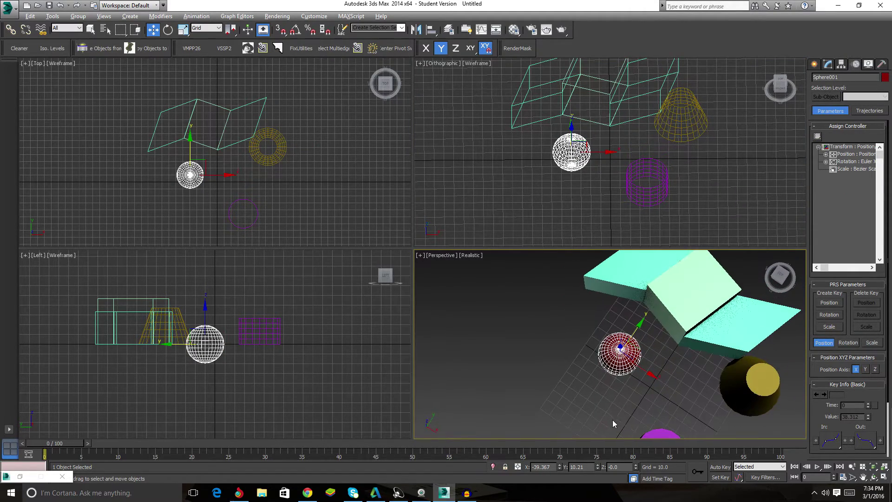
mouse_move(632, 348)
left_mouse_down()
mouse_move(616, 342)
mouse_move(635, 341)
left_mouse_up()
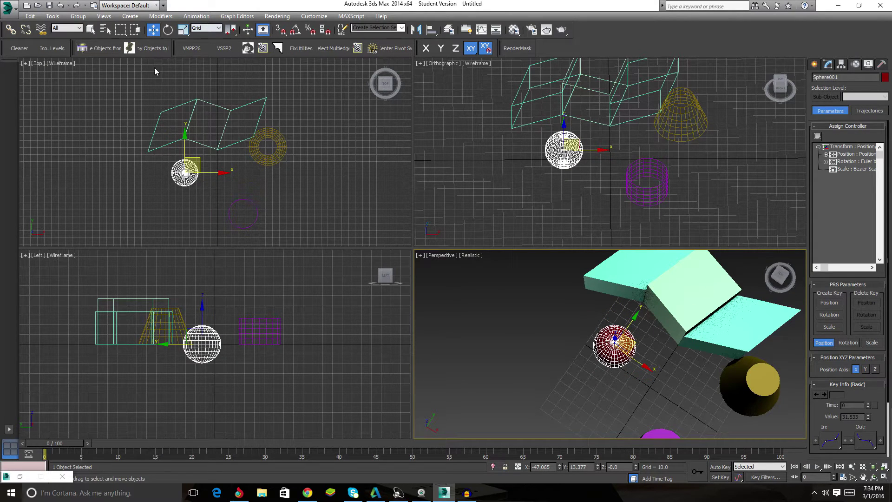
middle_click_drag(597, 186, 588, 260, "alt")
mouse_move(143, 156)
middle_mouse_down("alt")
mouse_move(190, 176)
mouse_move(198, 163)
middle_mouse_up("alt")
middle_click_drag(571, 204, 587, 186, "alt")
middle_click_drag(643, 404, 605, 341, "alt")
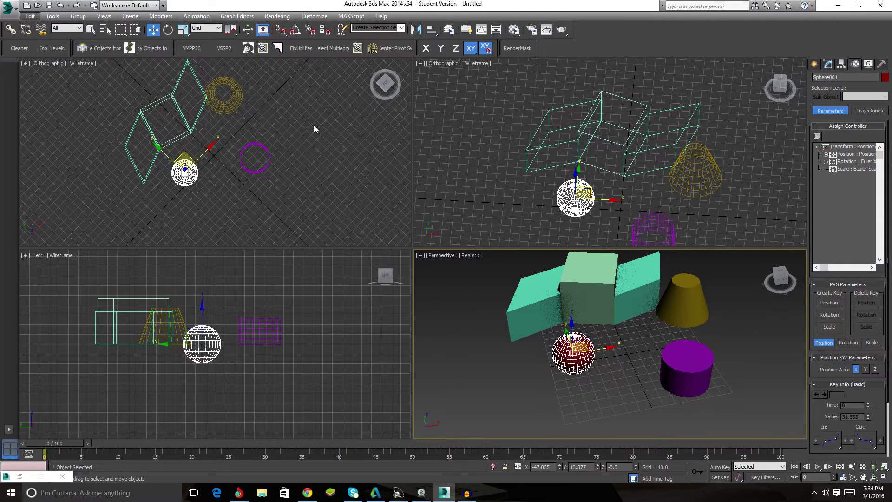
Lower the sphere along Z to -33.58 and switch to Select and Rotate
left_click_drag(573, 327, 580, 352)
middle_click_drag(228, 336, 344, 314)
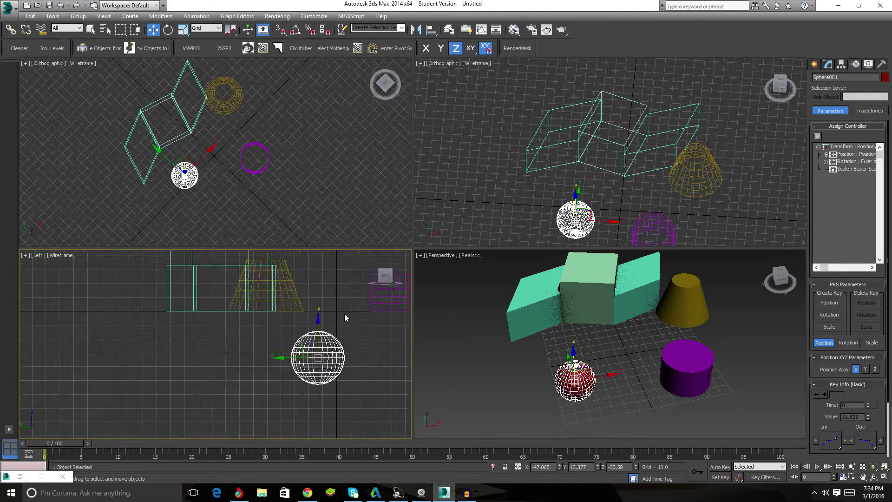
scroll(319, 362, "up", 3)
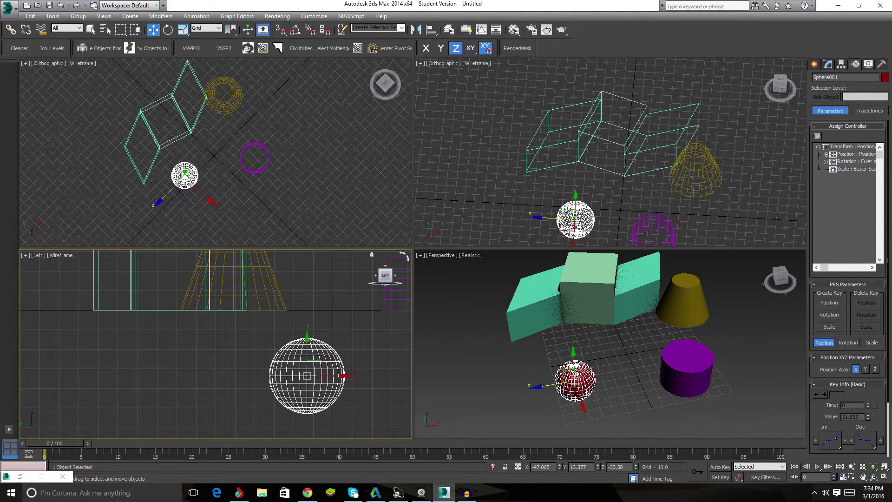
middle_click_drag(576, 419, 596, 327, "alt")
scroll(596, 404, "up", 5)
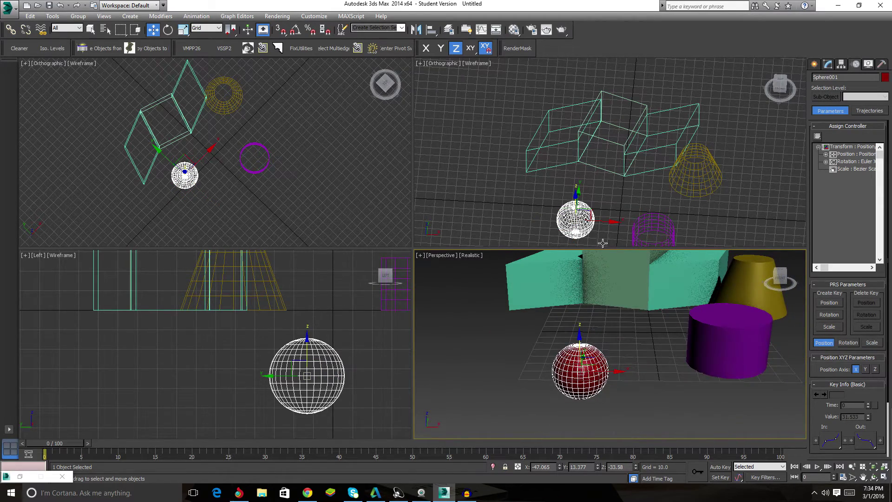
middle_click_drag(603, 243, 630, 172, "alt")
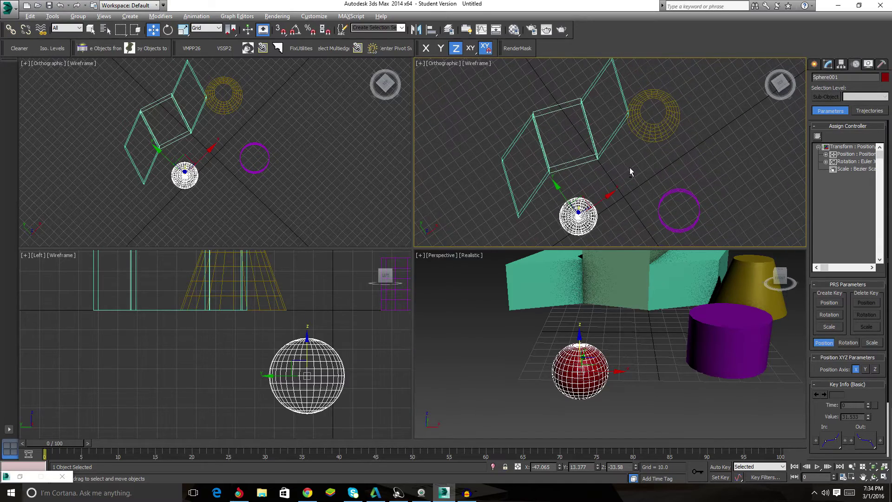
left_click(168, 30)
middle_click_drag(497, 189, 610, 208, "alt")
left_click(814, 64)
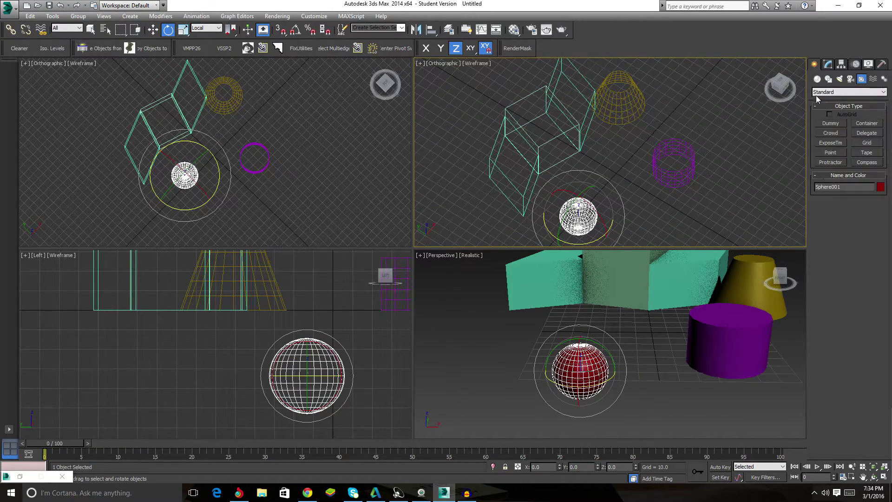
Show the sphere's motion settings and set reference coordinates to Grid
left_click(856, 65)
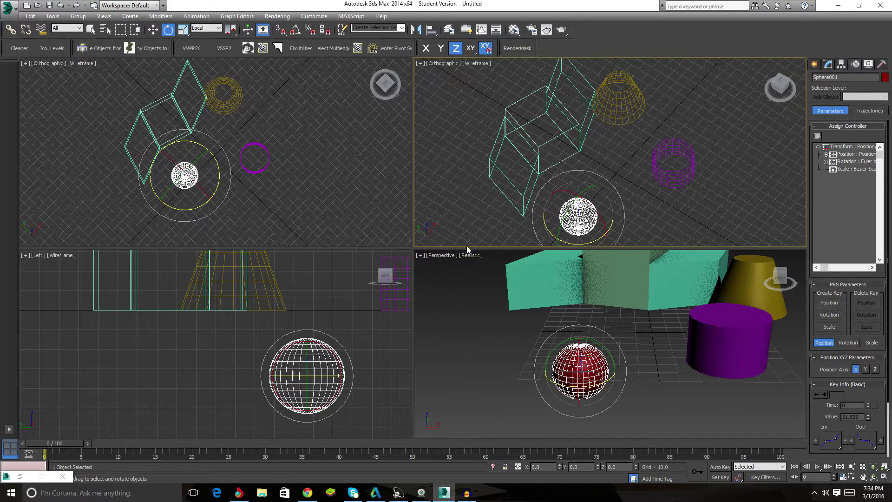
middle_click_drag(530, 203, 595, 209, "alt")
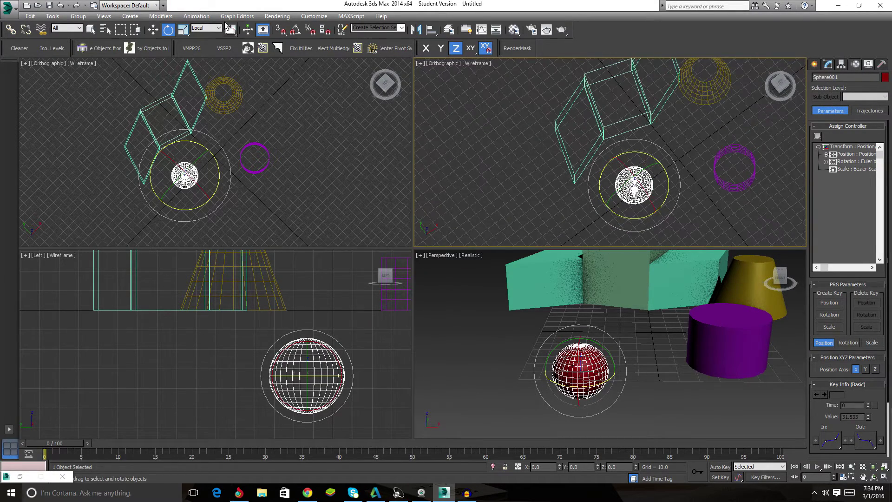
left_click(201, 29)
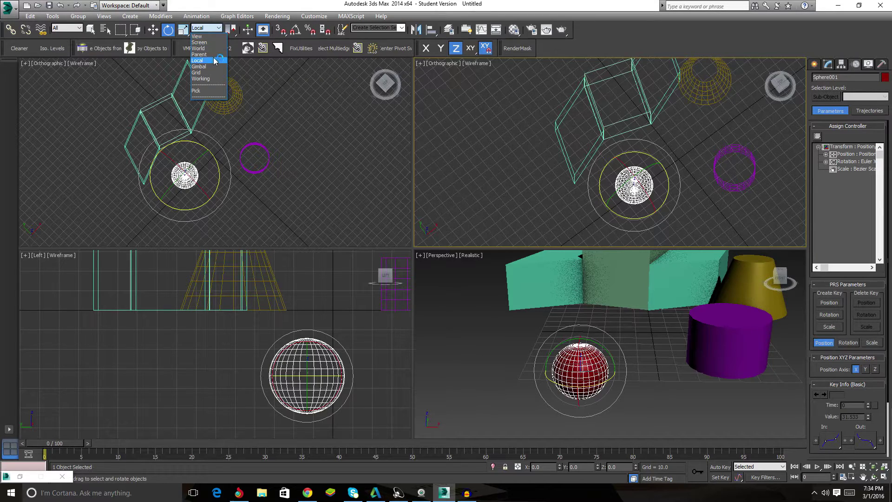
left_click(211, 29)
left_click(211, 29)
left_click(196, 72)
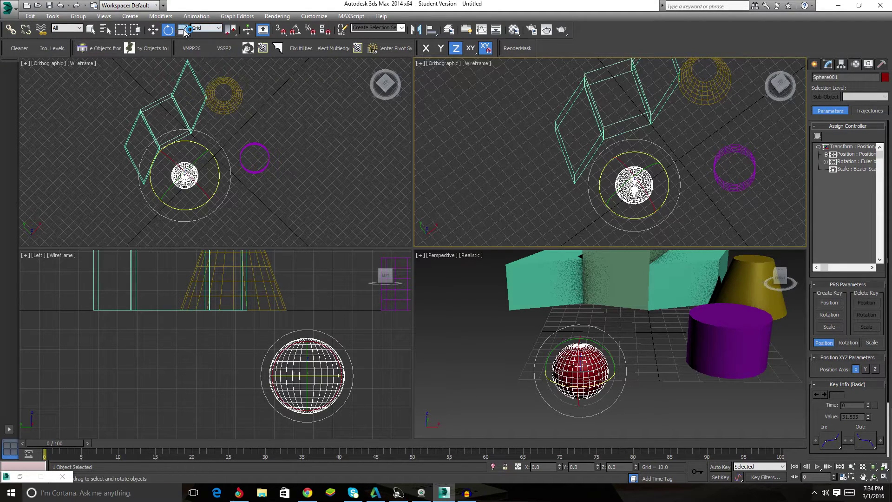
Switch to Select and Scale with Grid coordinates and hide the grid in the upper-right viewport
left_click(183, 30)
left_click(204, 28)
left_click(196, 73)
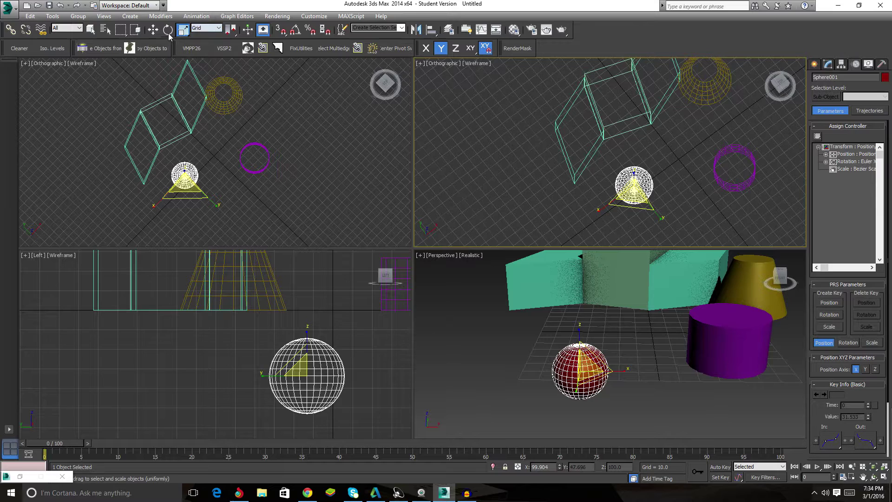
middle_click_drag(633, 267, 653, 220, "alt")
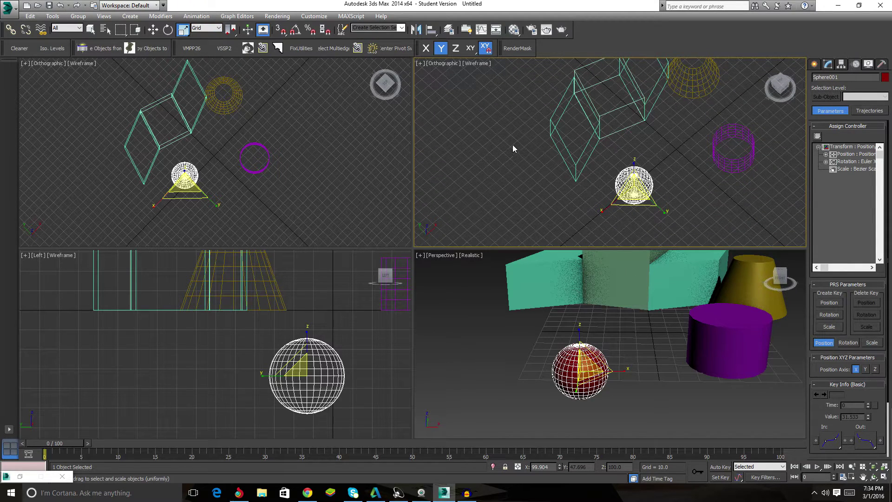
key("g")
Set the upper-right viewport to Front, upper-left to Top, and orbit Perspective to look down
left_click(440, 66)
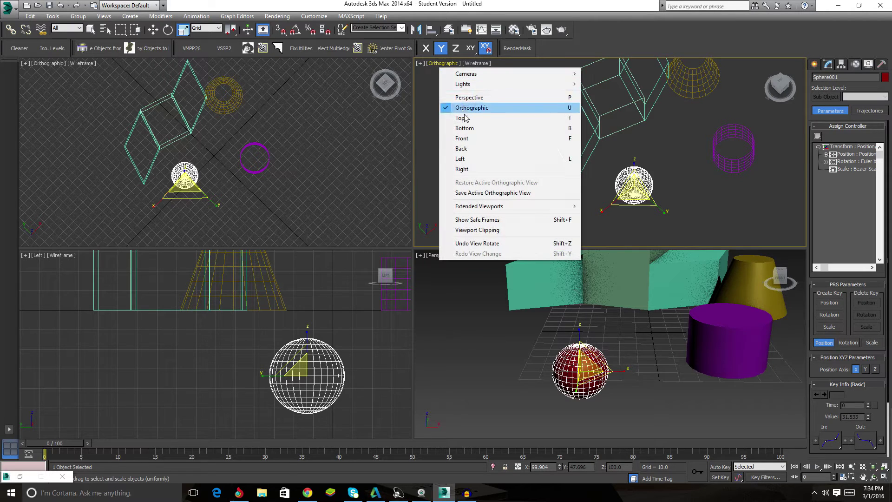
left_click(443, 138)
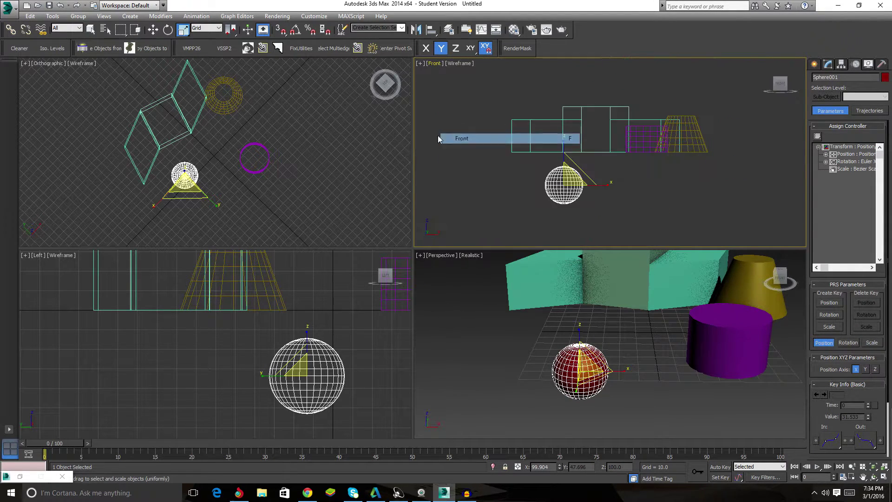
left_click(52, 64)
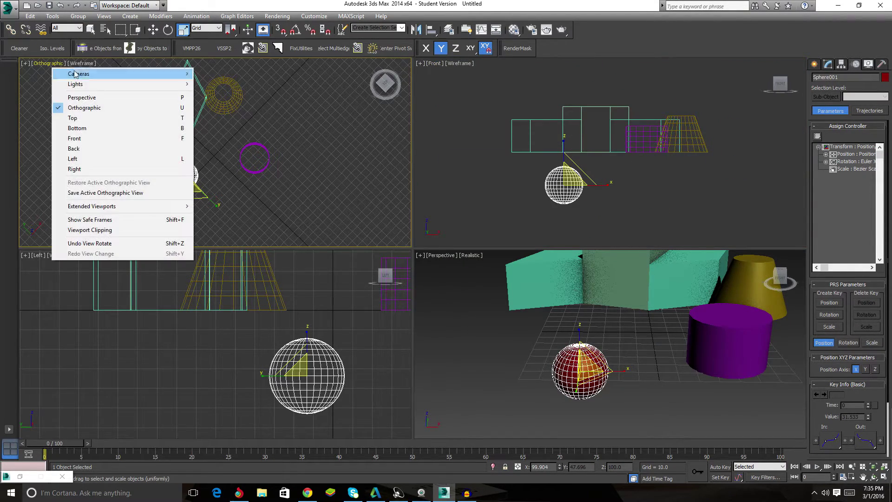
left_click(93, 118)
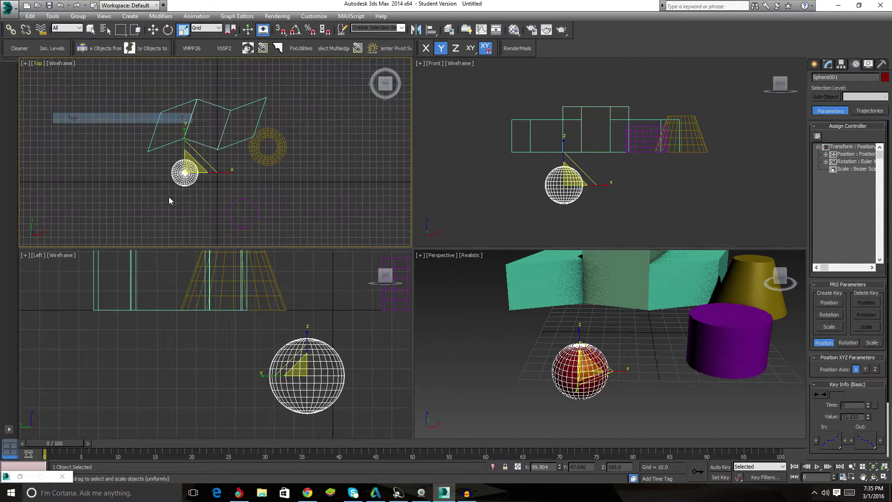
left_click(184, 327)
middle_click_drag(597, 327, 710, 352, "alt")
left_click(655, 376)
Select Box003 and move it on its XY plane and back
left_click(726, 310)
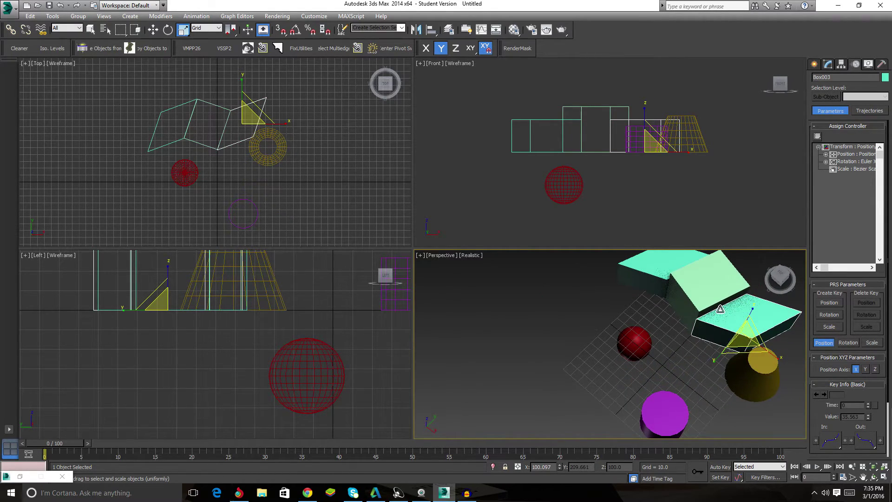
middle_click_drag(720, 309, 762, 349, "alt")
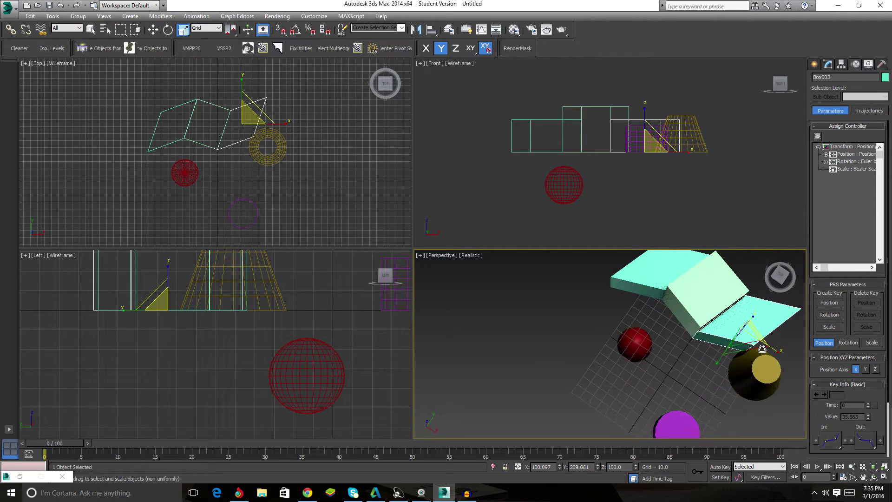
left_click(153, 29)
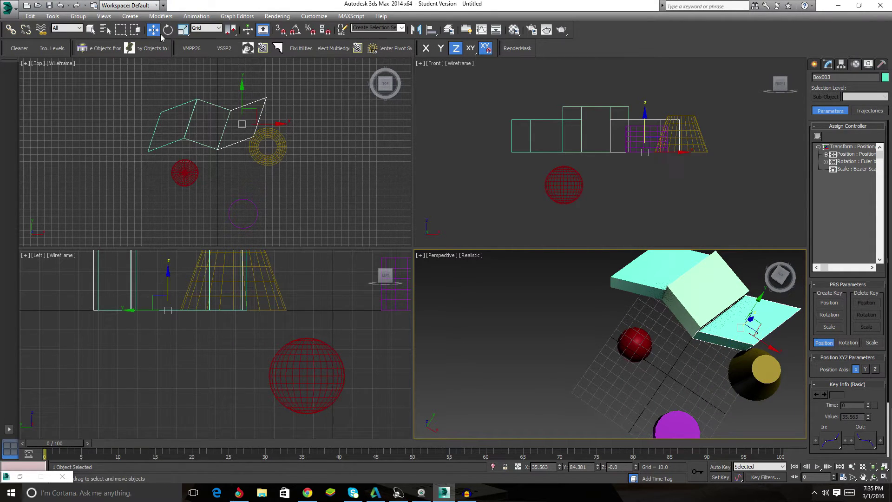
middle_click_drag(642, 364, 531, 306, "alt")
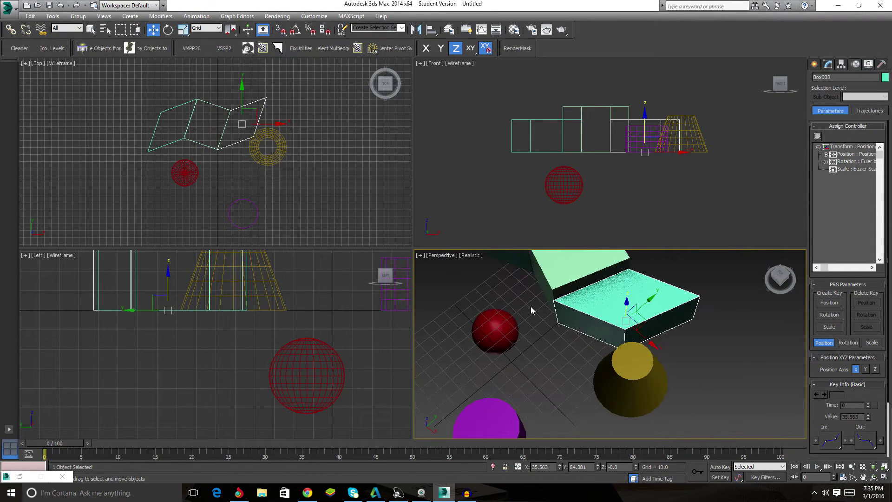
scroll(332, 179, "up", 5)
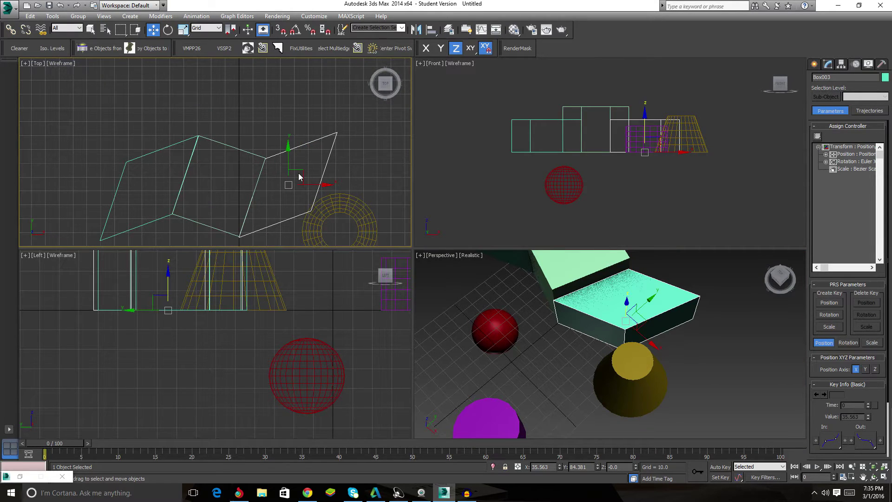
mouse_move(307, 168)
left_mouse_down()
mouse_move(326, 161)
mouse_move(306, 170)
left_mouse_up()
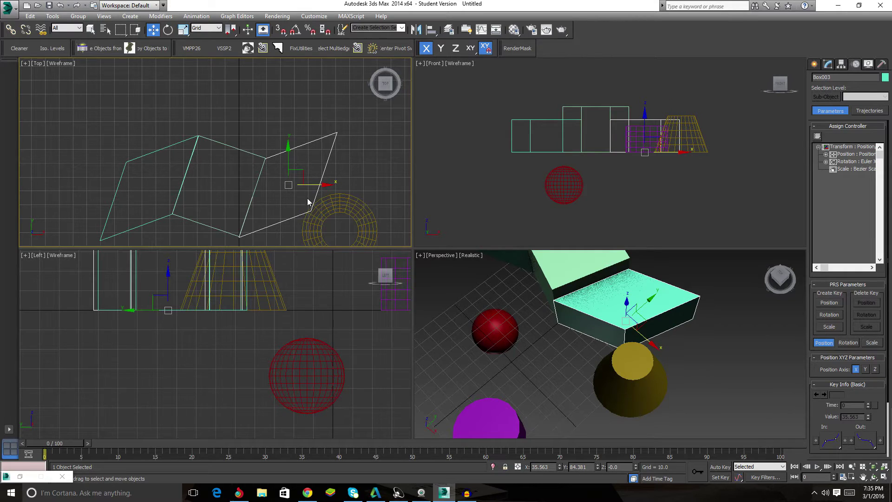
middle_click_drag(235, 77, 260, 36)
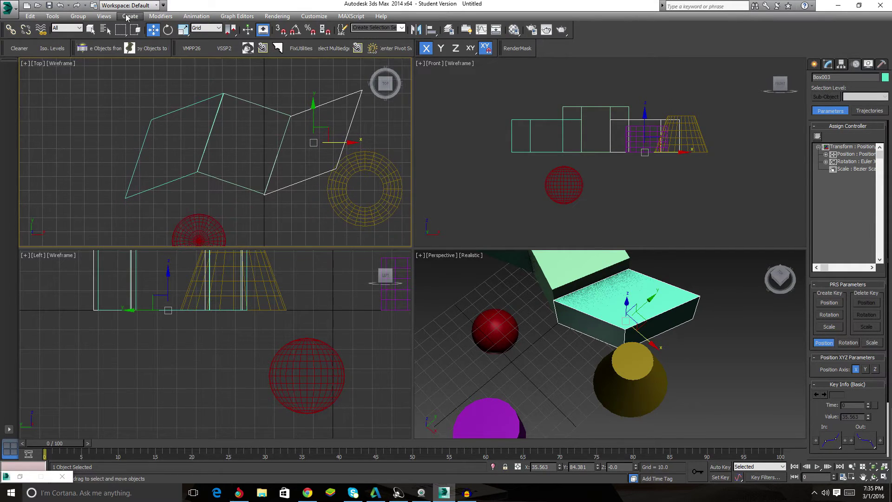
Rotate Box003 about Z to 24.021 using Grid reference coordinates
left_click(168, 29)
left_click_drag(333, 116, 289, 134)
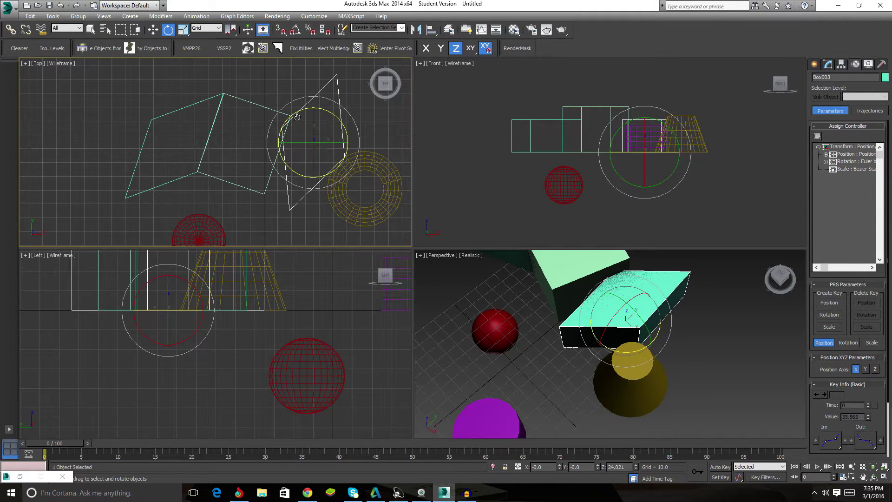
middle_click_drag(255, 139, 184, 133)
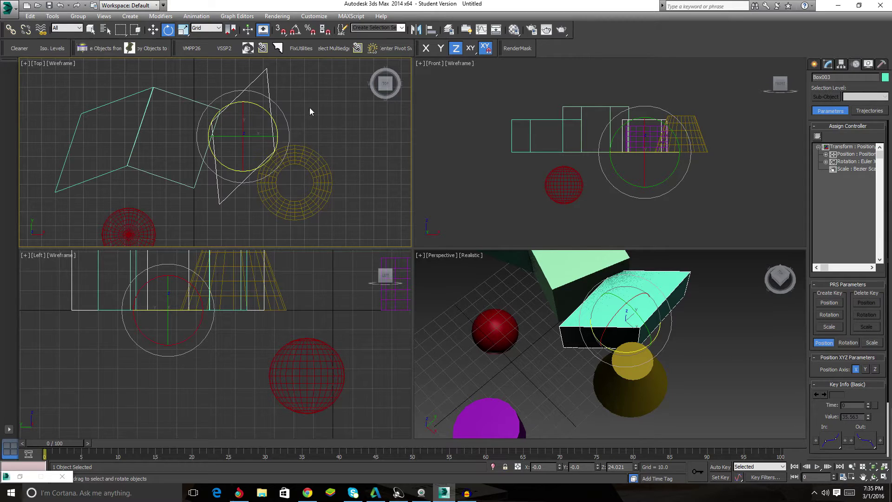
left_click(217, 28)
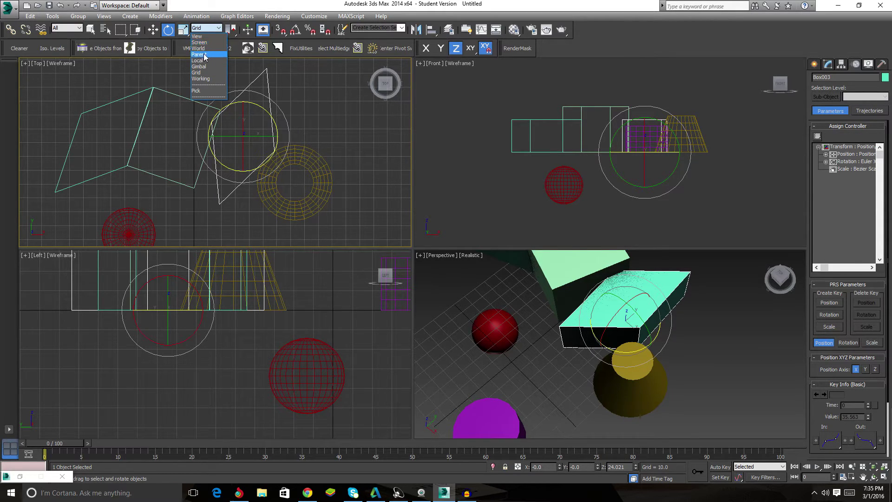
left_click(374, 138)
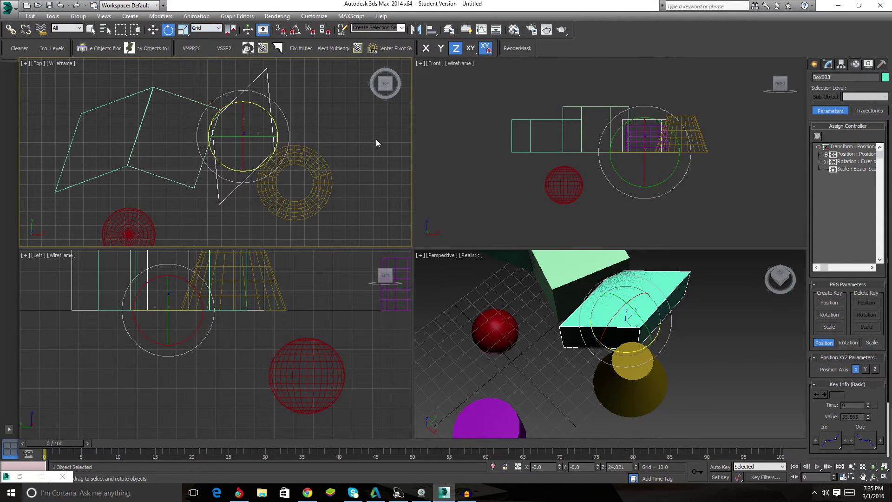
middle_click_drag(375, 138, 323, 146, "alt")
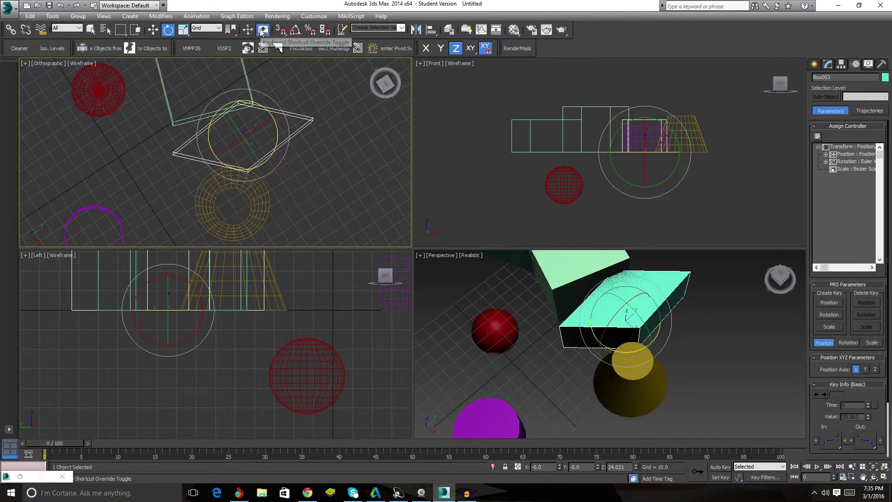
left_click(237, 16)
mouse_move(196, 16)
key("Escape")
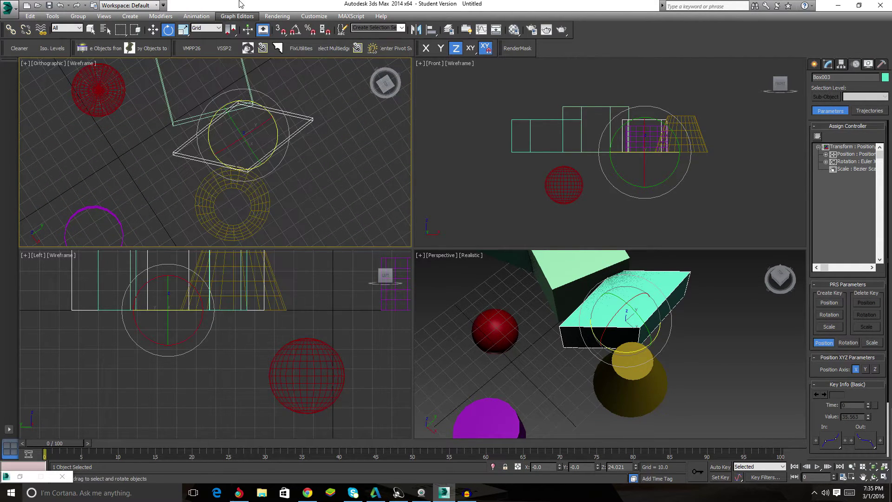
Compare the gizmo in View reference coordinates, then return to Grid with the upper-left viewport on Top
left_click(205, 28)
left_click(204, 37)
middle_click_drag(246, 82, 321, 140, "alt")
left_click(205, 28)
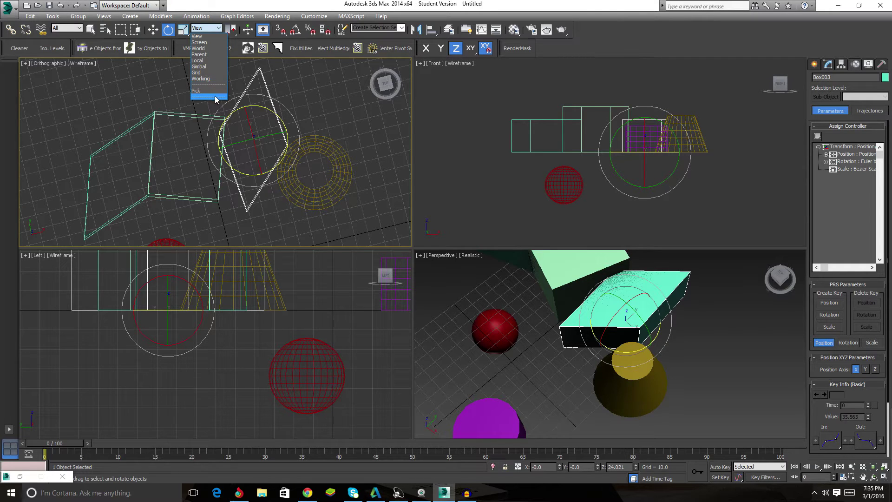
left_click(196, 72)
middle_click_drag(283, 154, 246, 90, "alt")
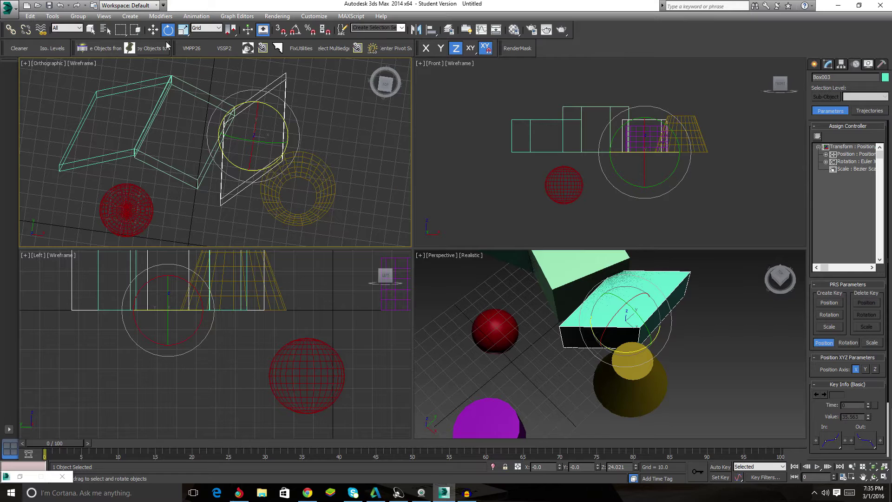
key("f")
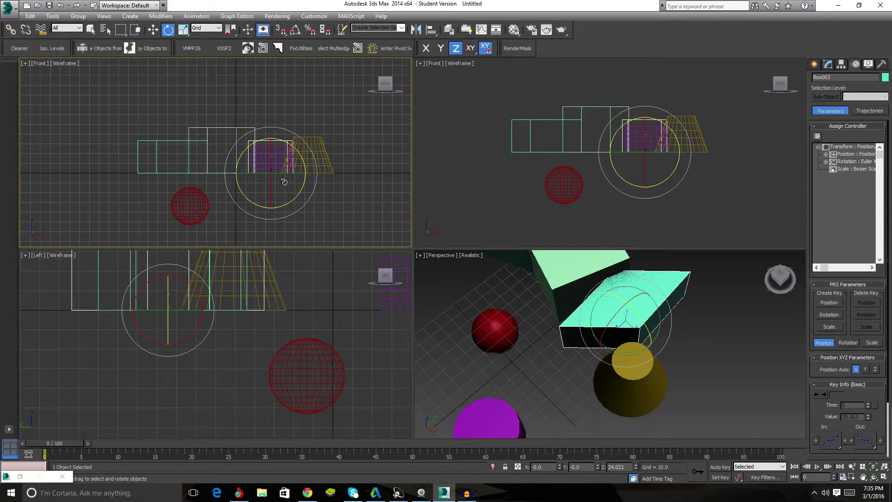
key("t")
middle_click_drag(271, 162, 281, 186)
scroll(246, 139, "up", 5)
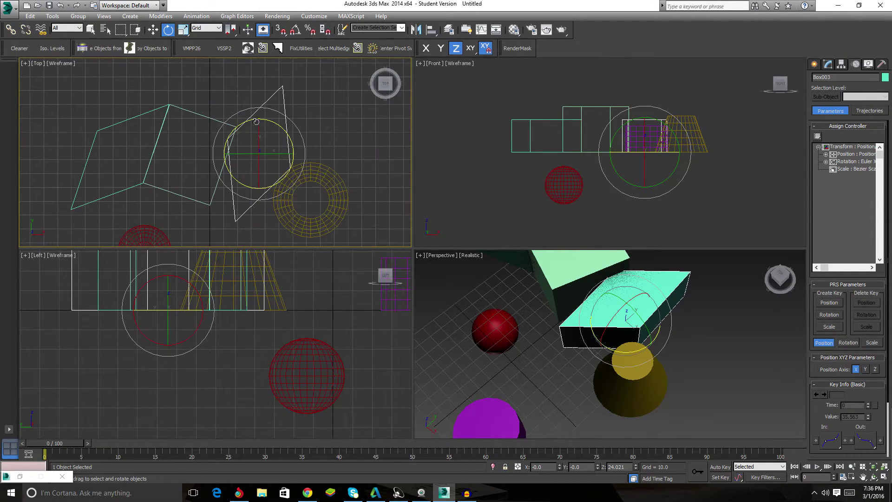
Set reference coordinates to Working and rotate Box003 about Z to -25.598
left_click(204, 28)
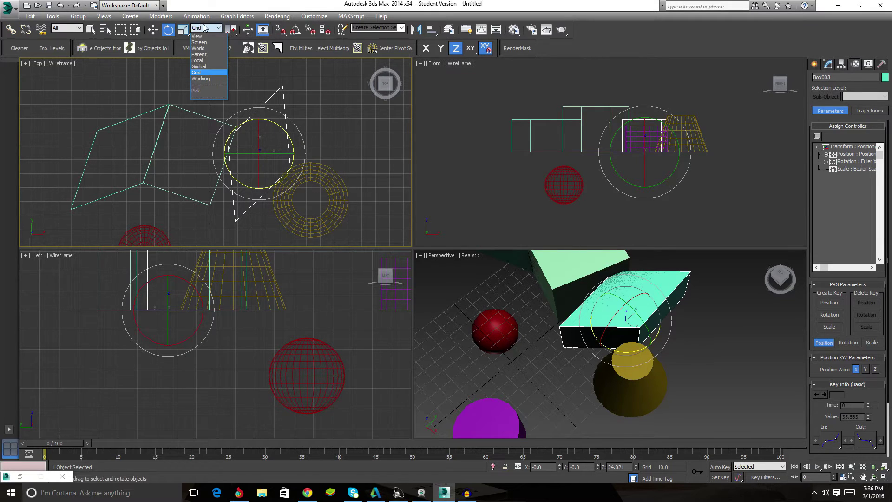
left_click(209, 79)
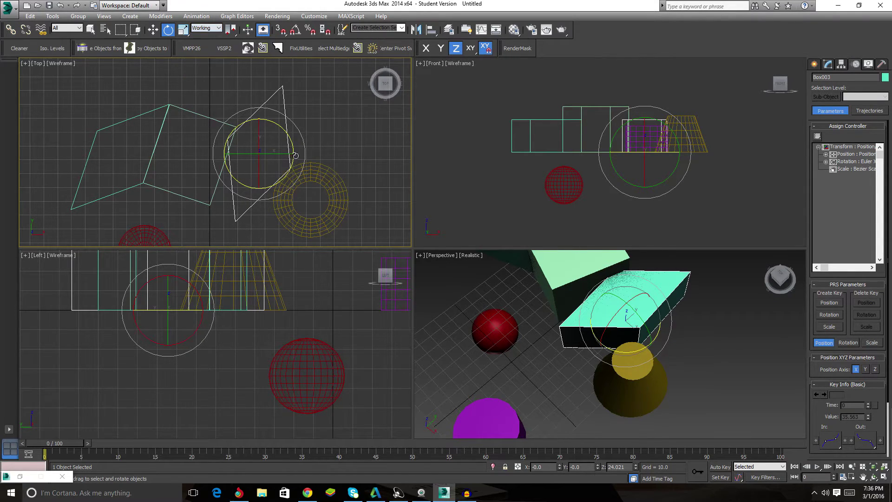
left_click_drag(278, 134, 315, 167)
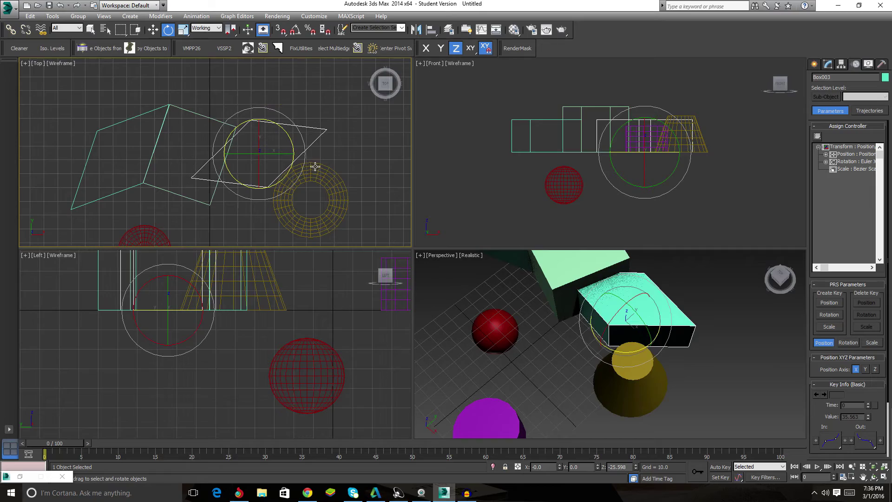
middle_click_drag(344, 176, 321, 168, "alt")
middle_click_drag(586, 321, 595, 359, "alt")
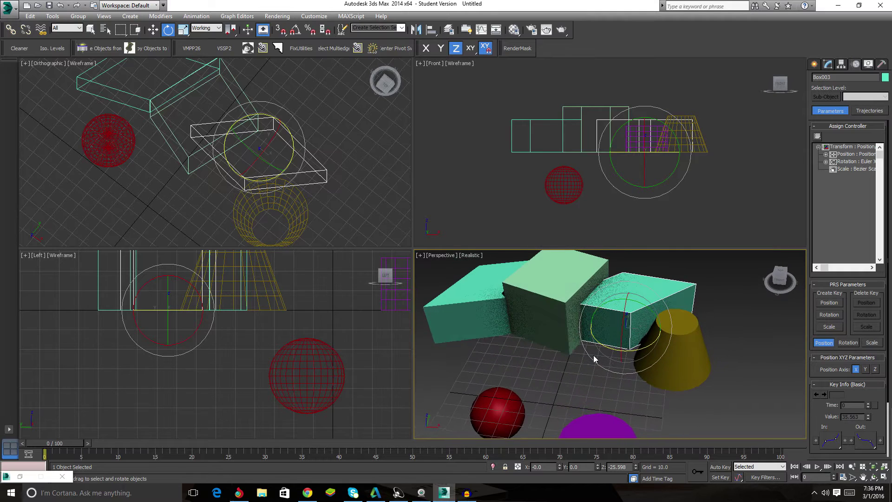
Choose Pick reference coordinates, return the upper-left viewport to Top, and switch to Select and Move
left_click(222, 29)
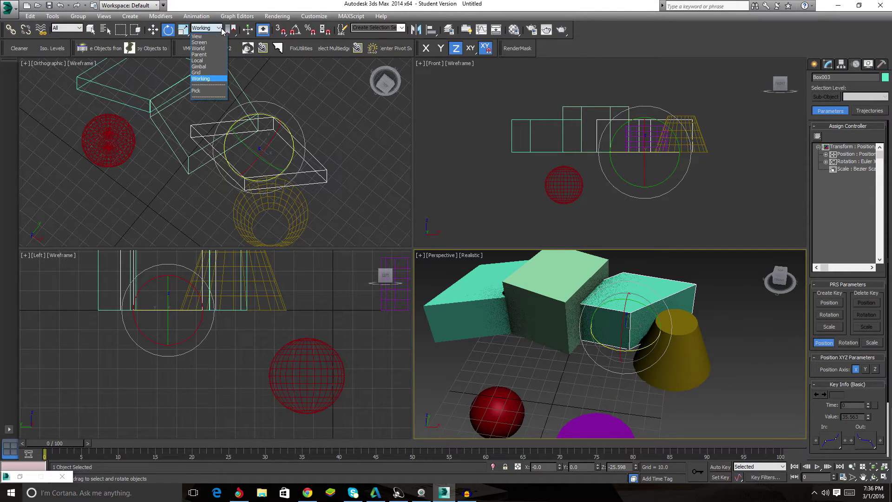
left_click(212, 91)
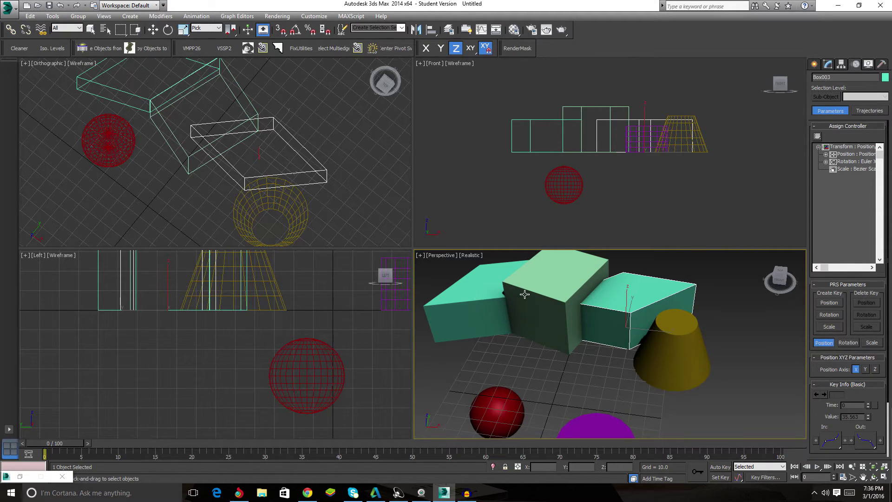
key("e")
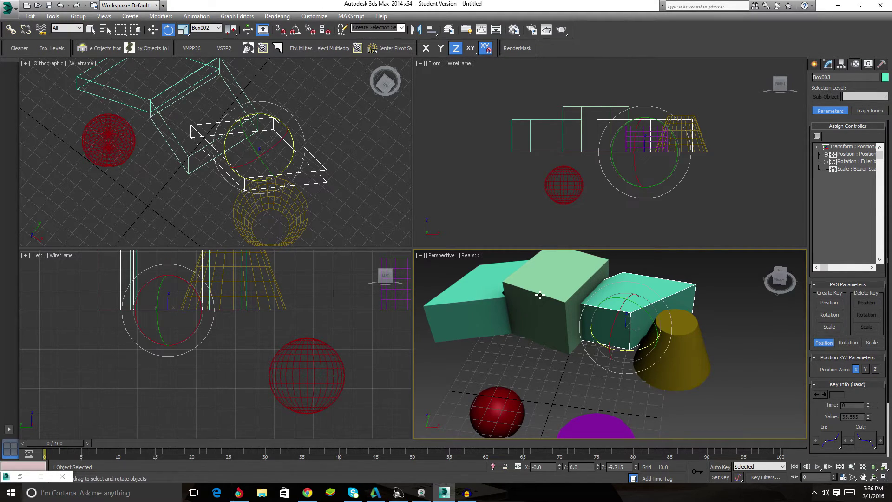
right_click(120, 59)
key("t")
middle_click_drag(242, 133, 270, 127)
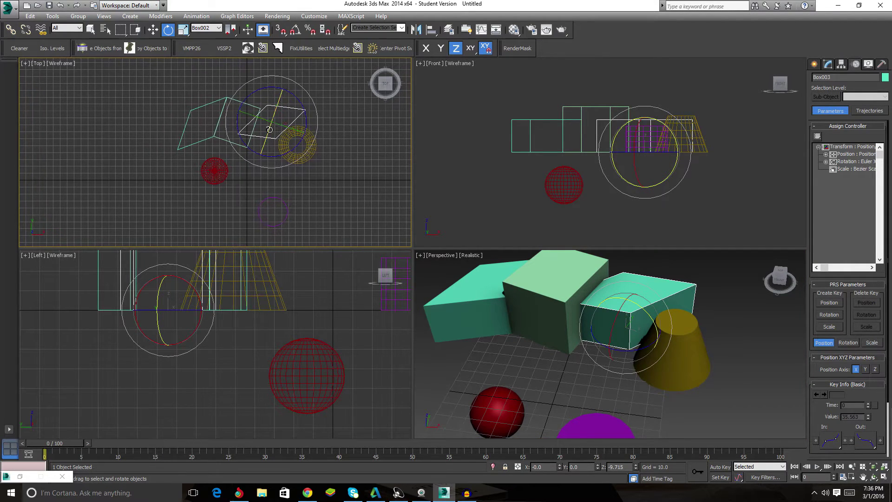
scroll(269, 127, "up", 2)
key("w")
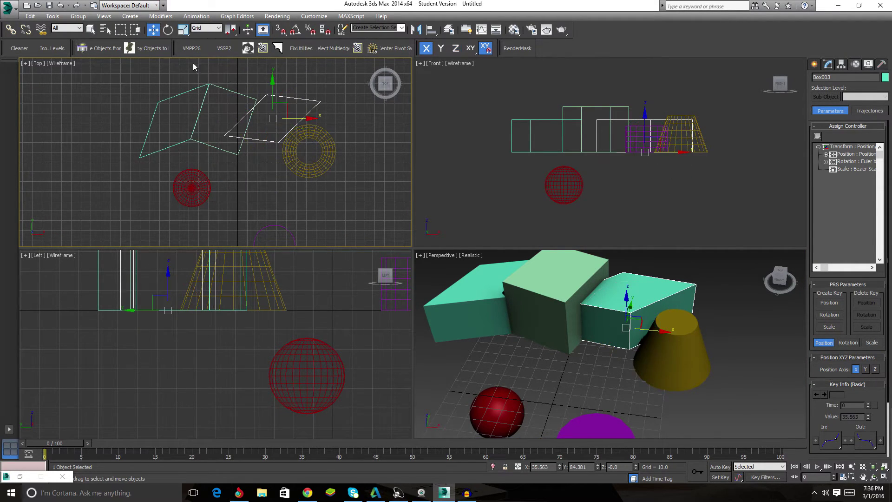
scroll(267, 138, "up", 3)
Pick Box002 as the reference, move Box003 along its Y and X axes, then undo both moves
left_click(204, 29)
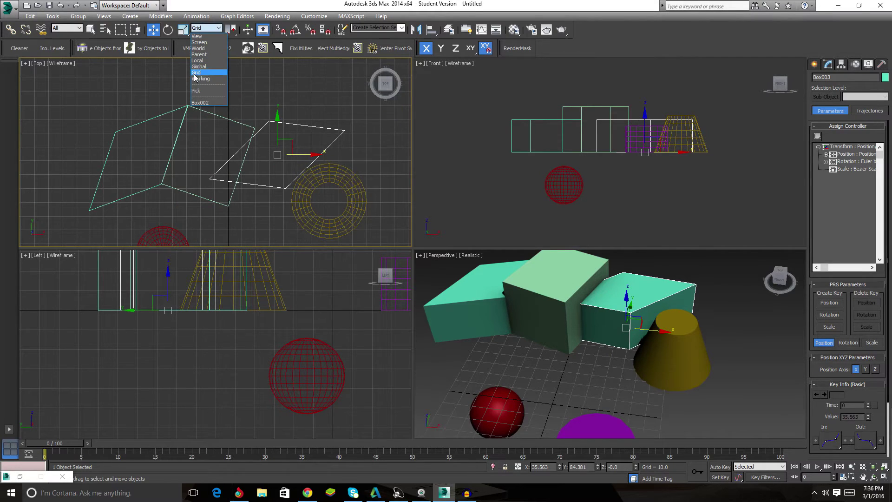
left_click(205, 102)
left_click(225, 118)
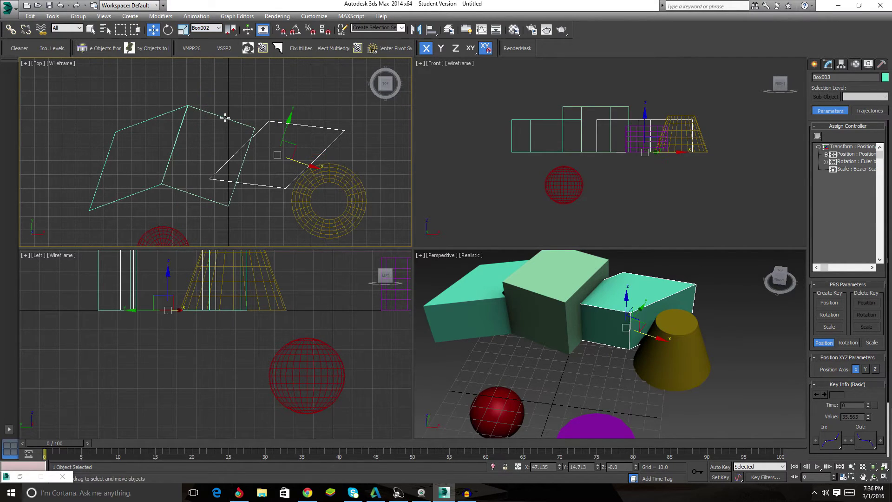
left_click_drag(286, 126, 278, 148)
left_click_drag(298, 179, 271, 166)
key("ctrl+z")
key("ctrl+z")
key("ctrl+z")
key("ctrl+z")
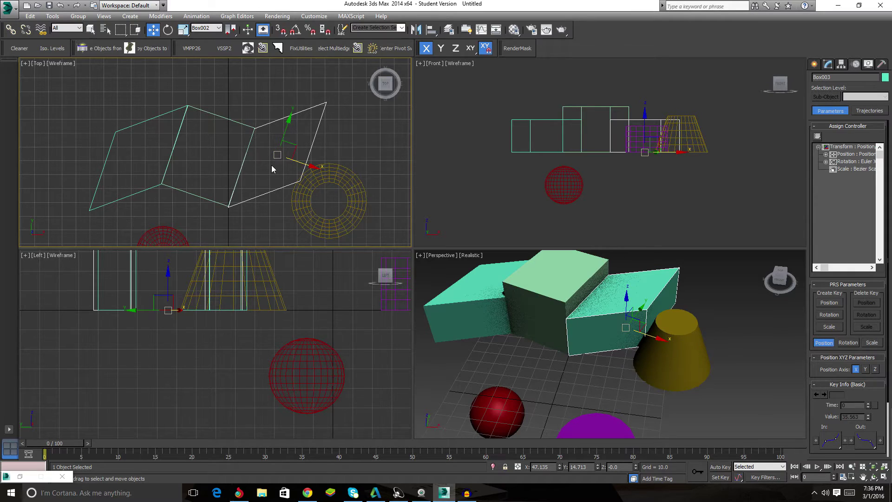
middle_click_drag(272, 168, 324, 143)
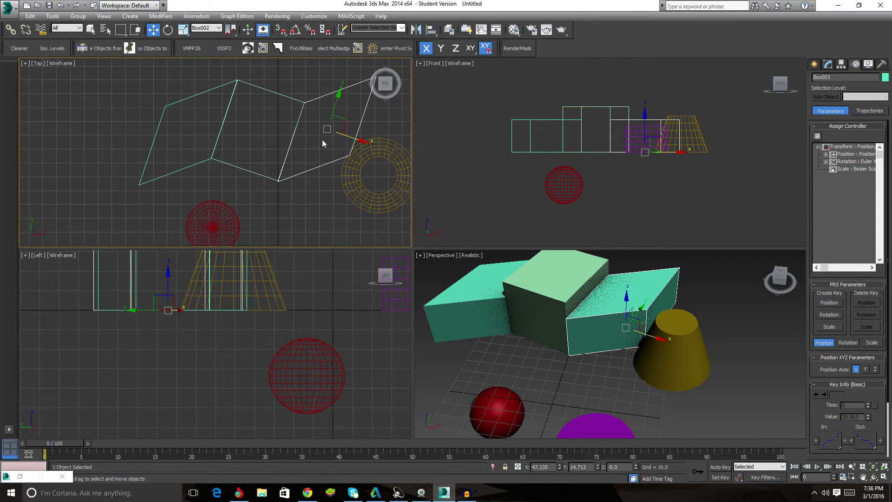
Select Box001, then Box002, and finally Cone001
left_click(214, 87)
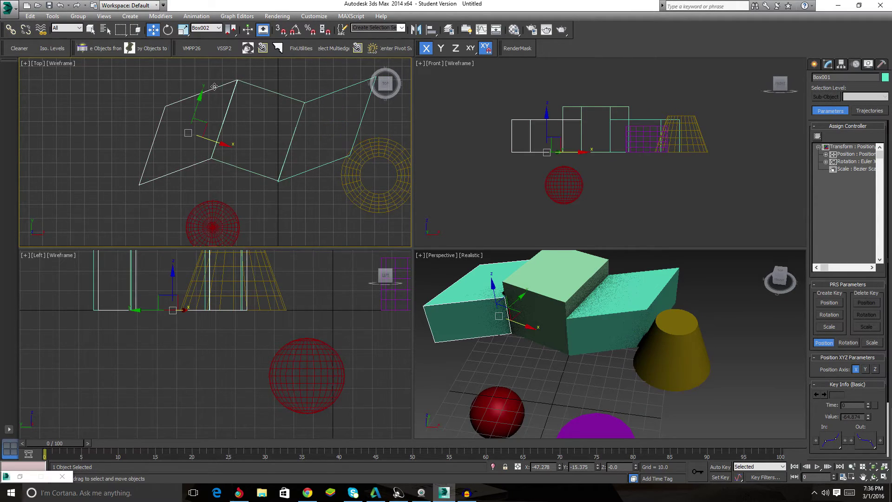
left_click(273, 90)
left_click(274, 92)
middle_click_drag(394, 193, 369, 191)
left_click(380, 156)
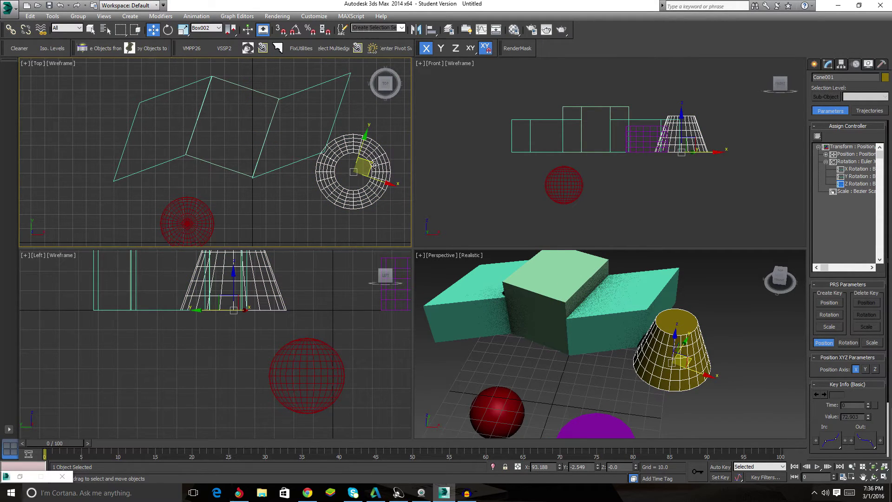
Move the cone in the XY plane, keeping Box002 as the reference coordinate system
mouse_move(374, 164)
left_mouse_down()
mouse_move(256, 97)
mouse_move(299, 112)
mouse_move(289, 123)
mouse_move(373, 182)
left_mouse_up()
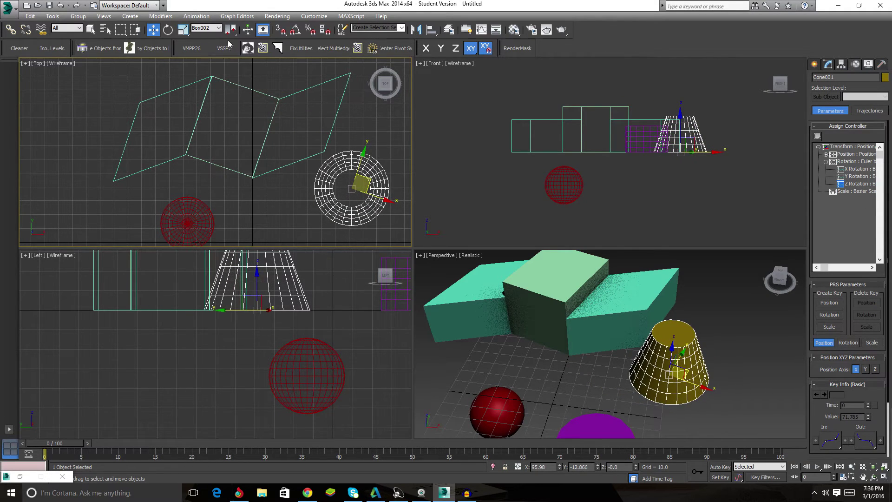
left_click(217, 28)
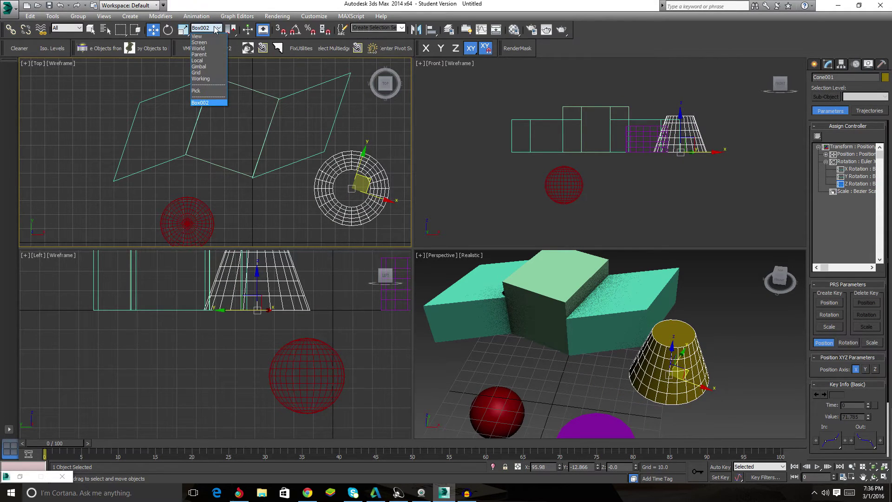
left_click(272, 112)
left_click(303, 93)
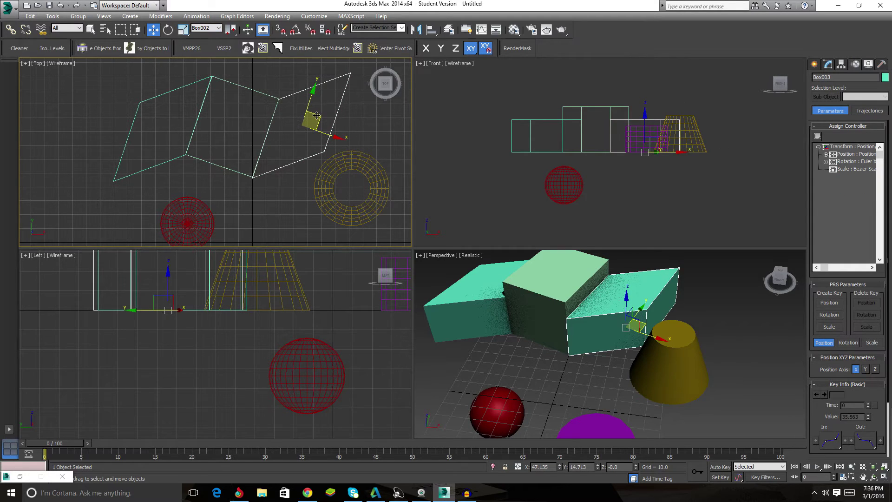
left_click(204, 28)
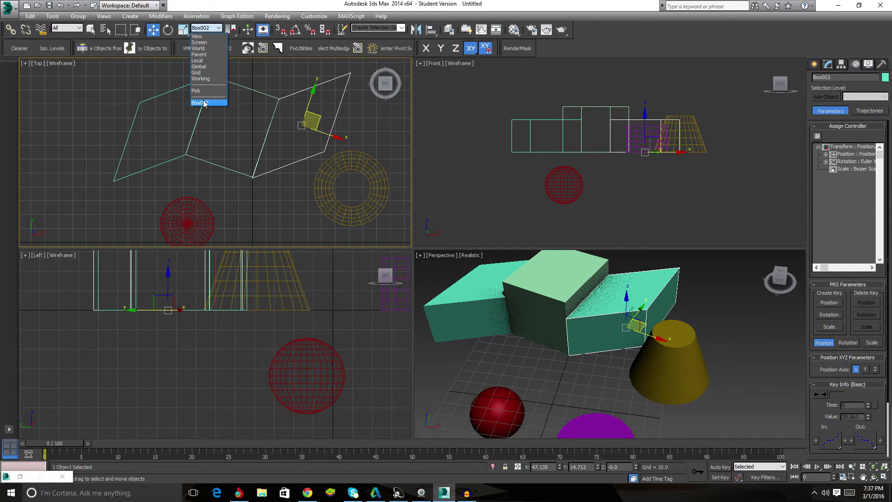
left_click(378, 193)
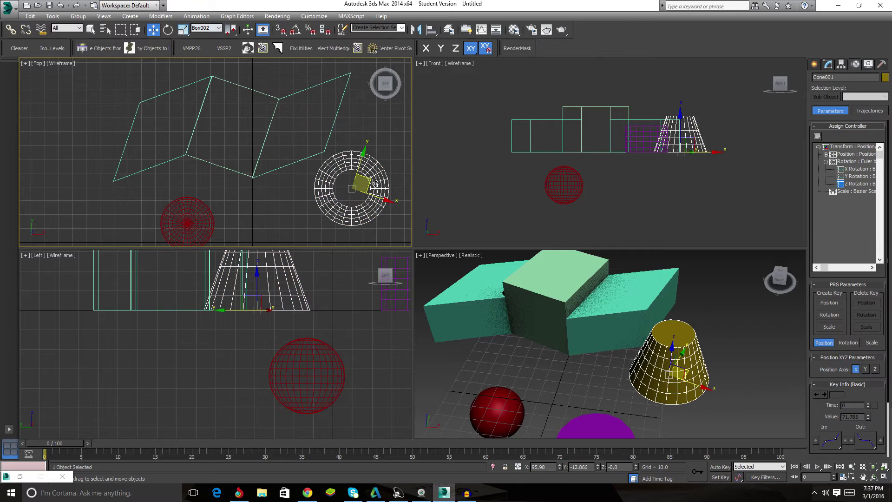
Set the reference system to Pick > Box003 and move the cone along Box003's axes
left_click(371, 181)
left_click(207, 27)
left_click(204, 103)
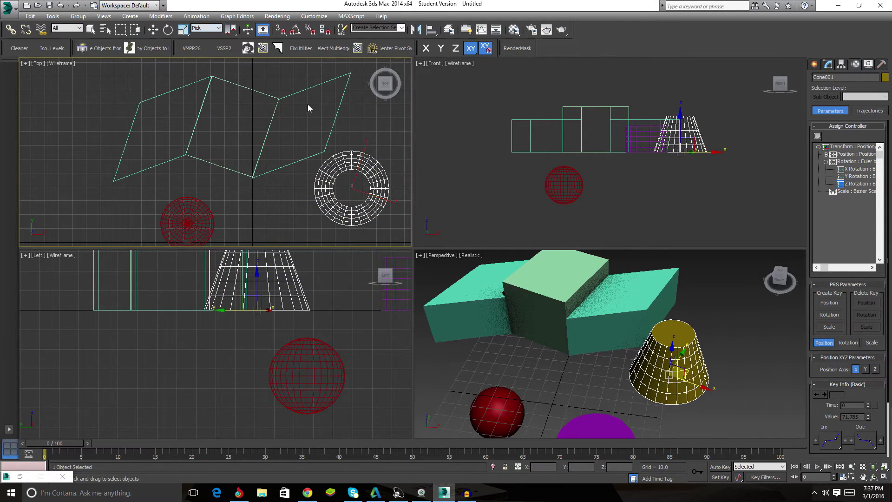
left_click(308, 87)
left_click(355, 148)
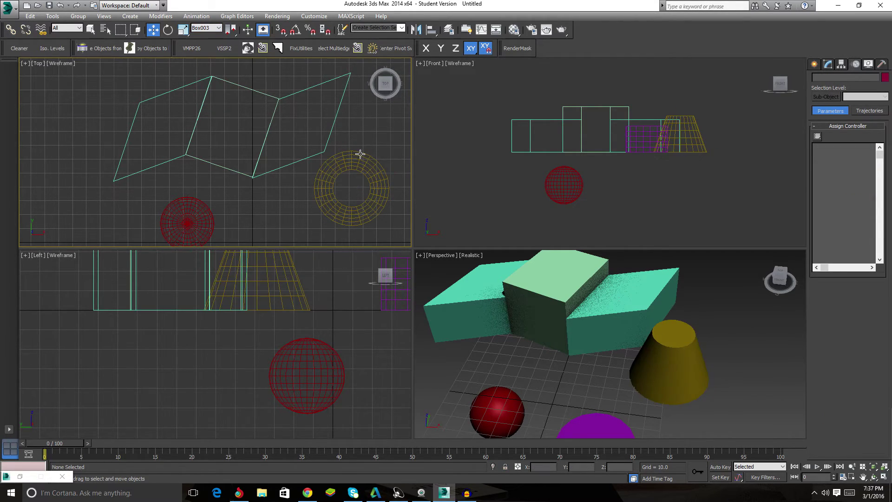
left_click(367, 173)
mouse_move(368, 174)
left_mouse_down()
mouse_move(368, 119)
mouse_move(359, 110)
mouse_move(359, 199)
mouse_move(370, 179)
left_mouse_up()
Pick Sphere001 as the reference system and compare the gizmo on the sphere, cone and boxes
left_click(203, 29)
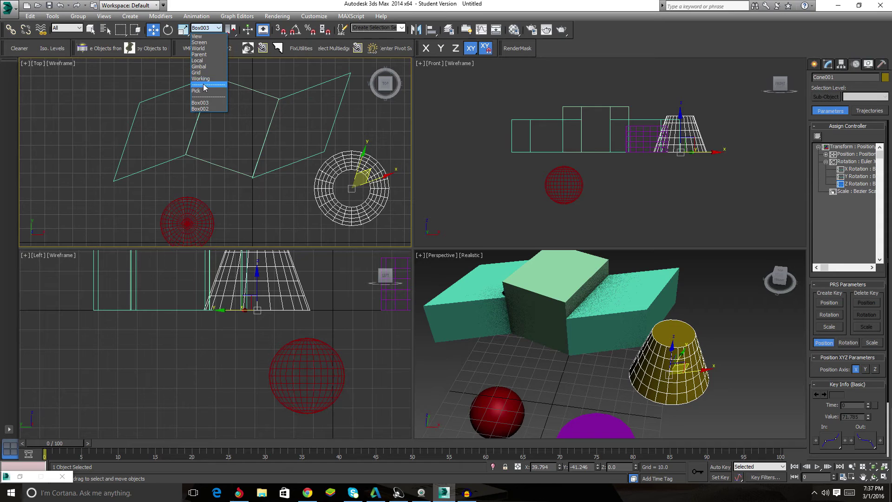
left_click(195, 72)
left_click(197, 216)
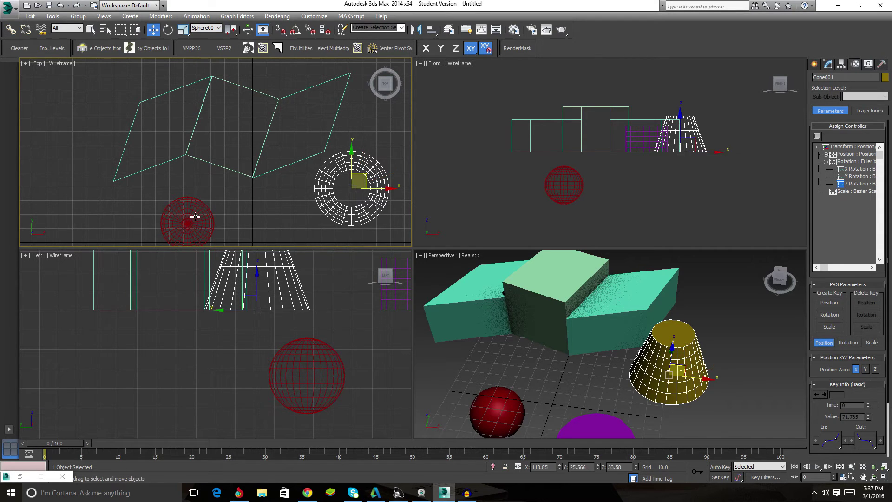
middle_click_drag(201, 217, 231, 191)
left_click(227, 195)
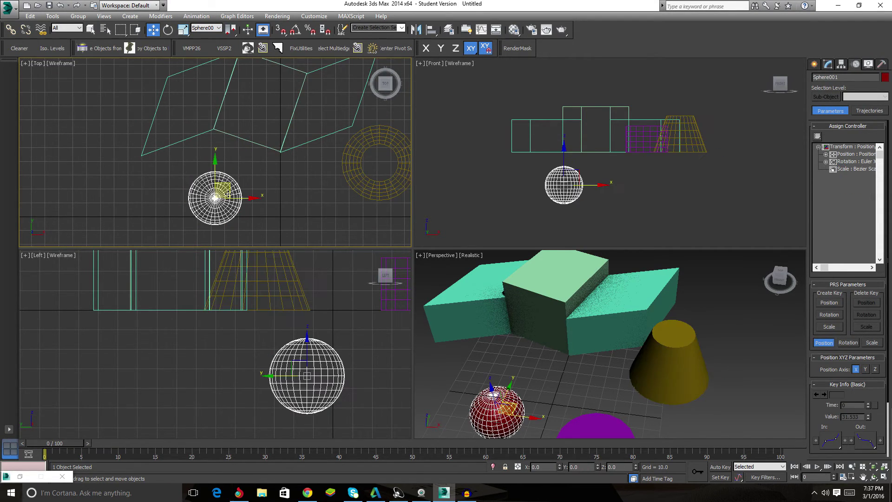
left_click(347, 163)
left_click(339, 132)
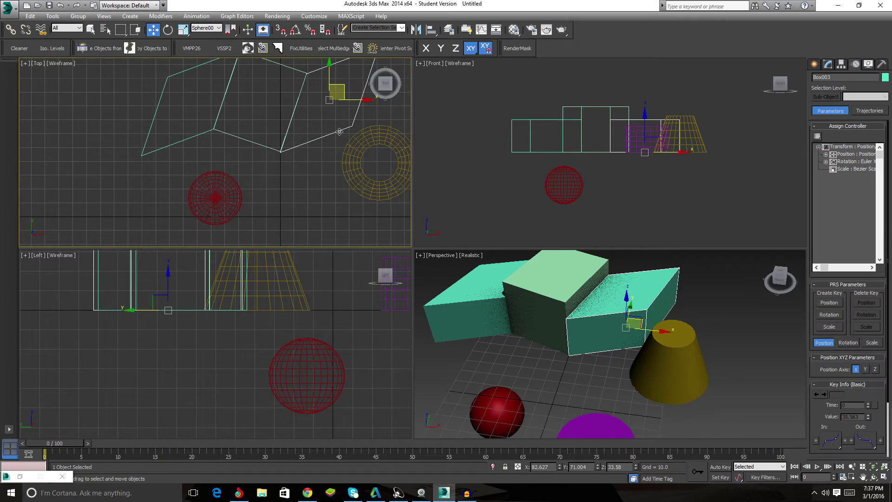
left_click(276, 110)
left_click(291, 113)
Pick Box003 as reference, move the cone up against the right box, then activate Rotate
middle_click_drag(290, 70, 295, 168)
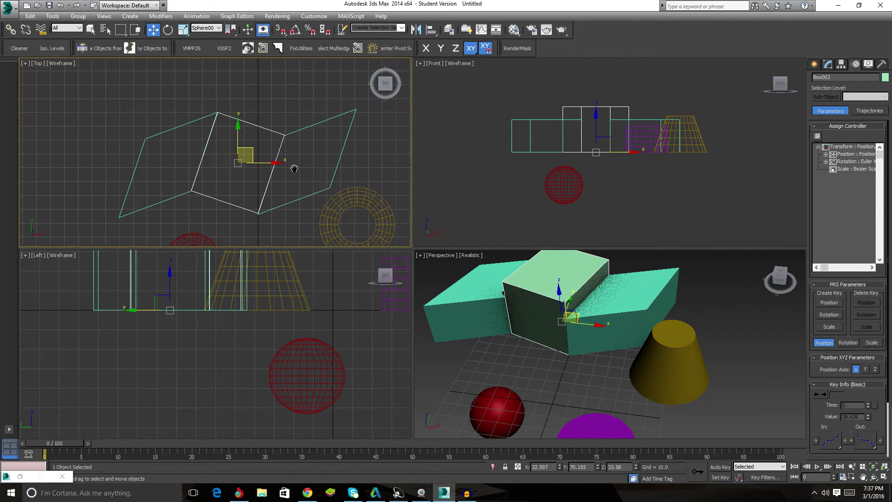
left_click(310, 127)
left_click(169, 130)
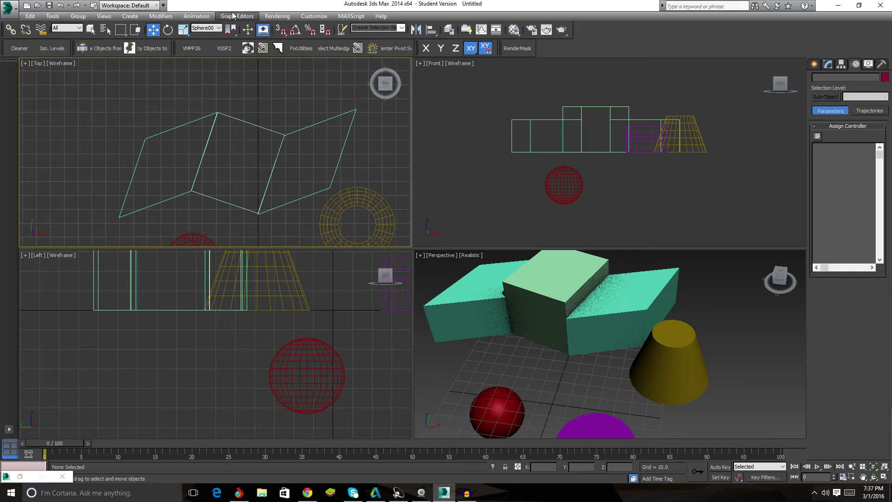
left_click(206, 28)
left_click(208, 91)
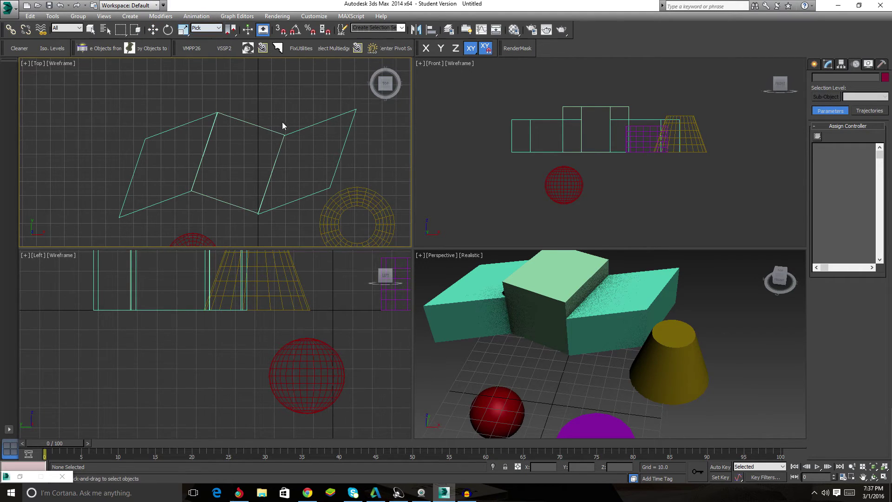
left_click(311, 126)
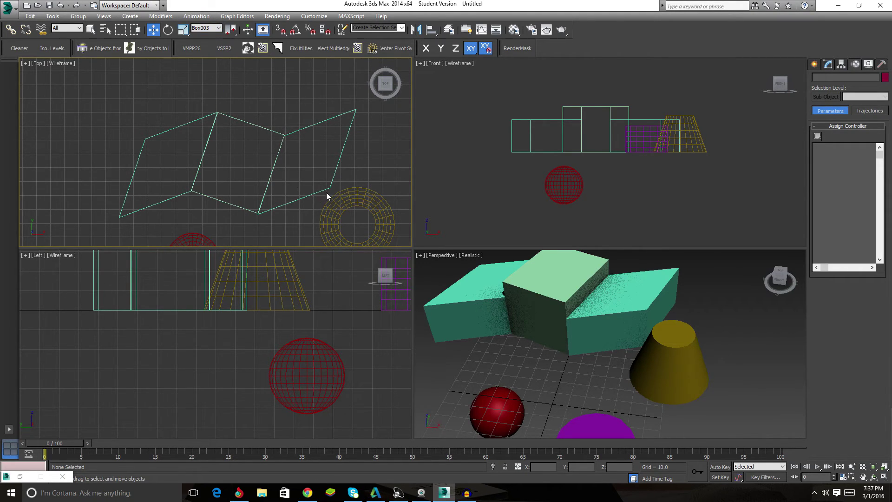
left_click(351, 193)
left_click_drag(367, 194, 370, 142)
left_click(168, 29)
Pick Box003 as reference and slide the cone along its X axis to about X 36.8, Y -33.4
left_click(204, 30)
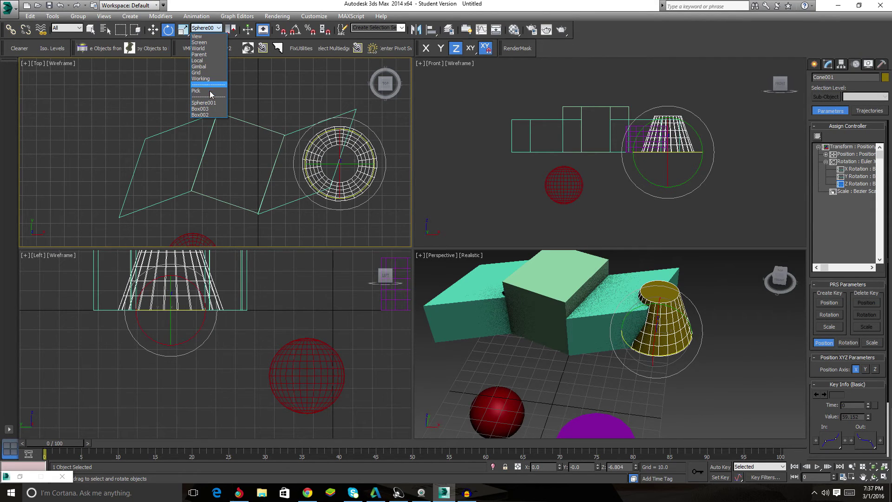
left_click(196, 90)
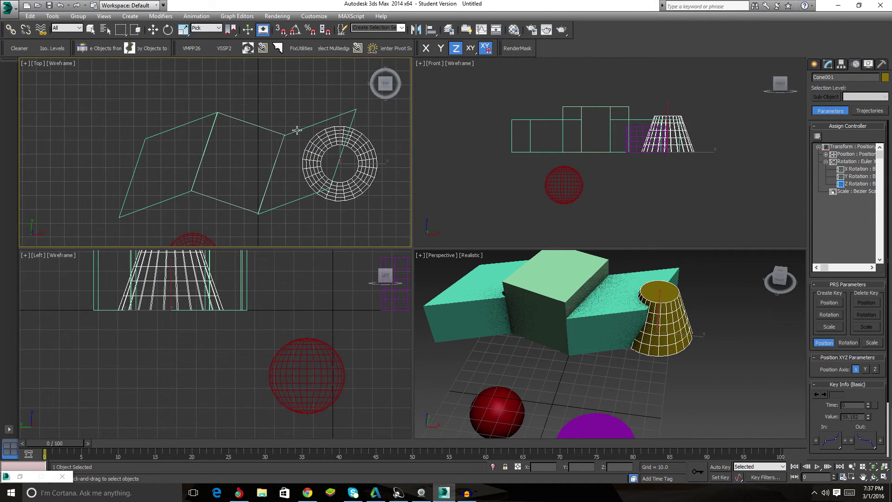
left_click(297, 130)
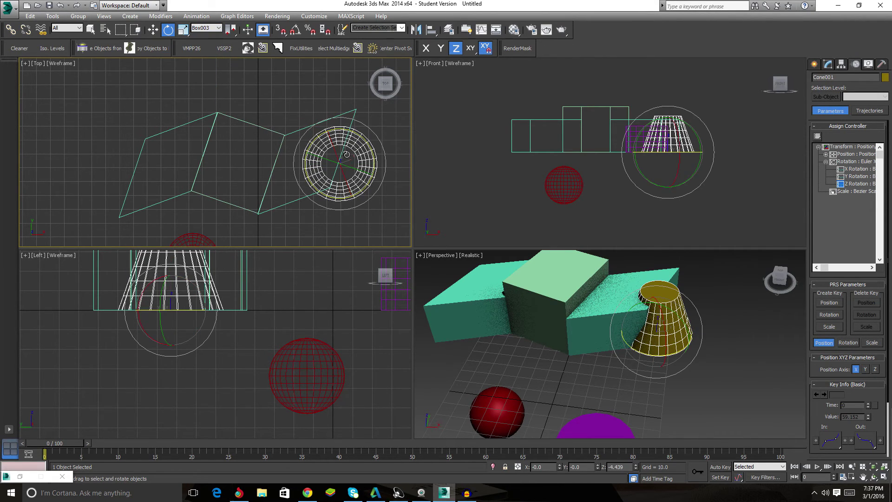
left_click(153, 30)
left_click_drag(367, 155, 376, 197)
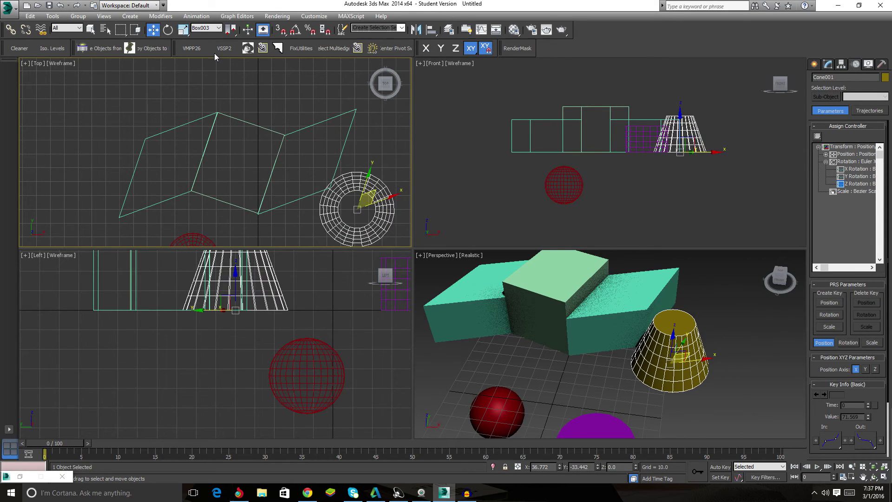
left_click(210, 28)
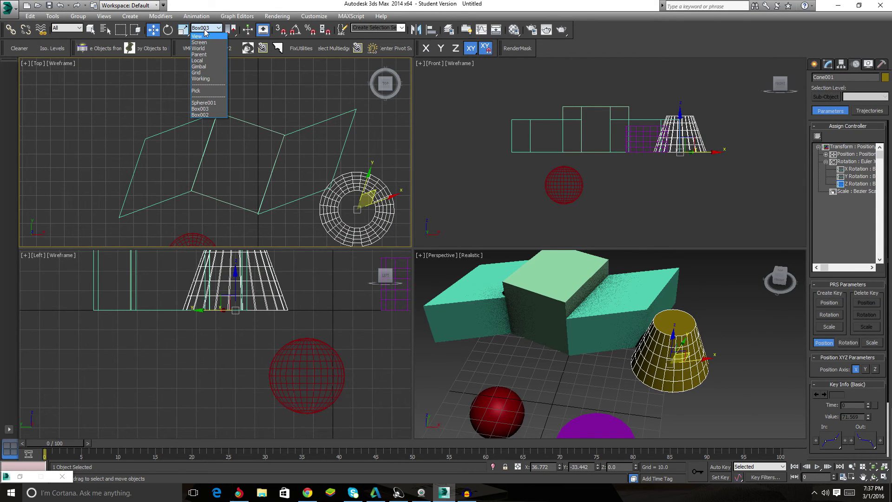